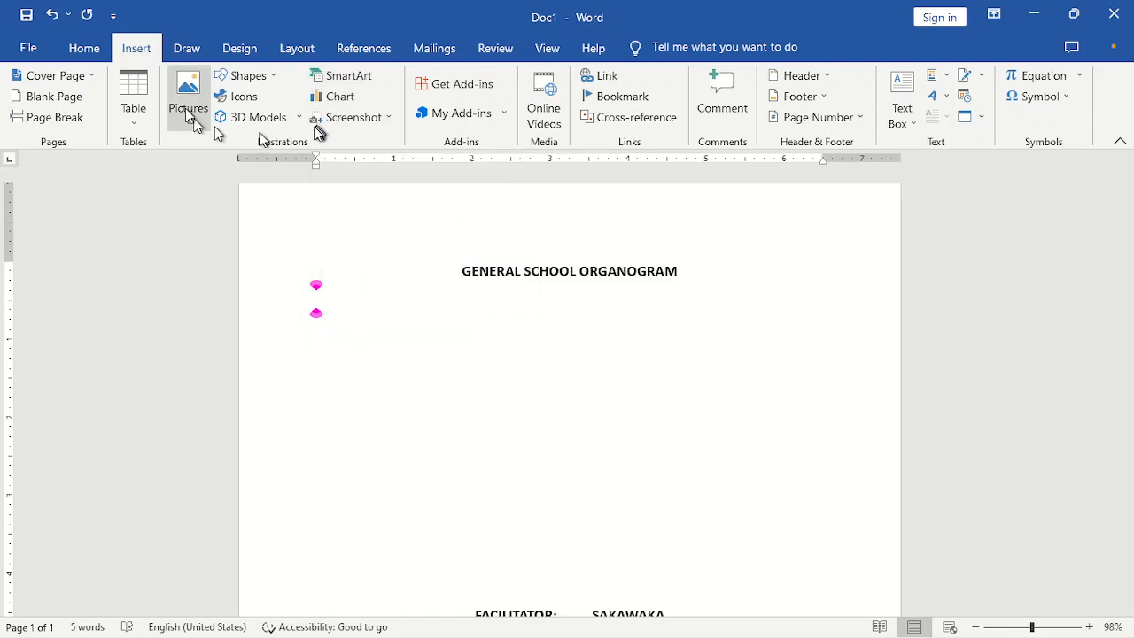
# Step: Insert a SmartArt graphic with the Hierarchy layout below the GENERAL SCHOOL ORGANOGRAM heading
pyautogui.click(329, 81)
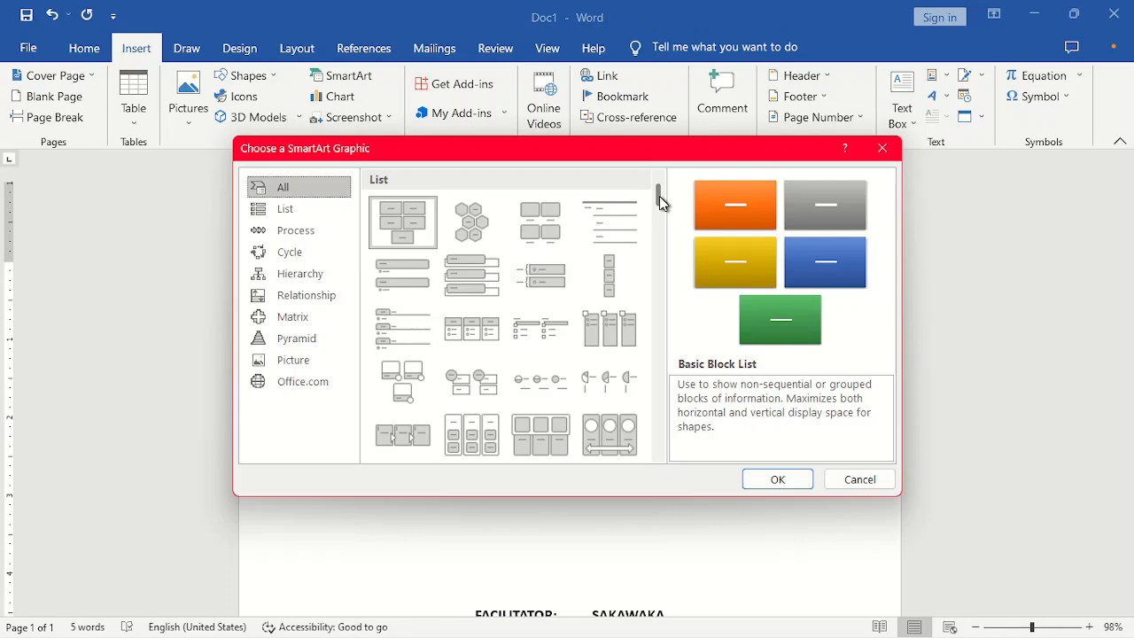
pyautogui.moveTo(659, 198)
pyautogui.mouseDown()
pyautogui.moveTo(659, 449)
pyautogui.moveTo(641, 203)
pyautogui.moveTo(651, 181)
pyautogui.mouseUp()
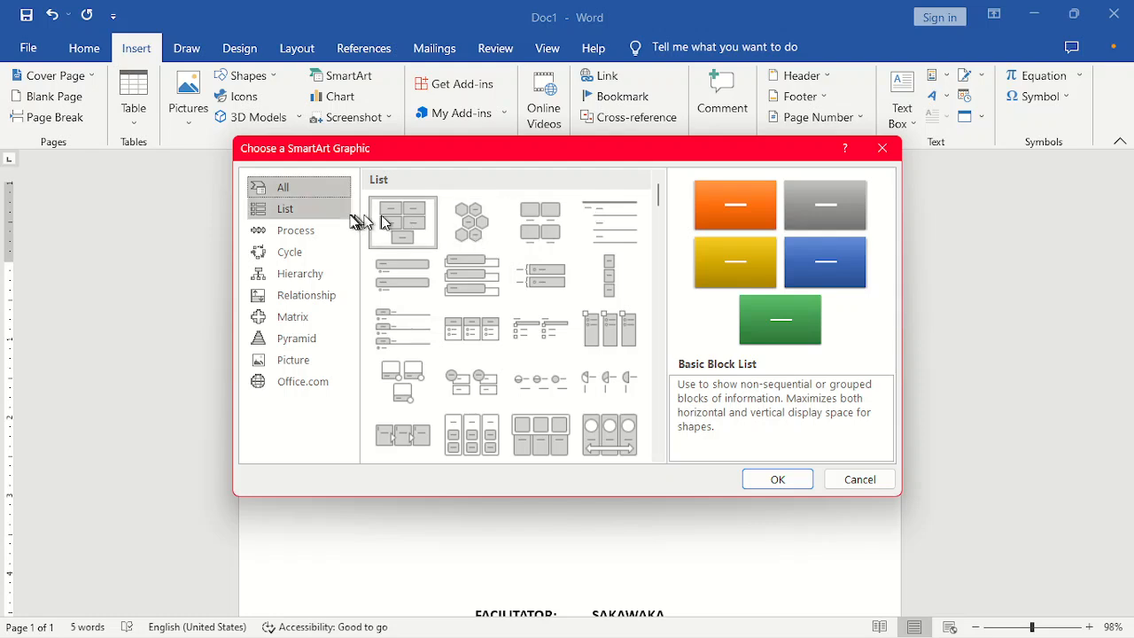
pyautogui.click(312, 216)
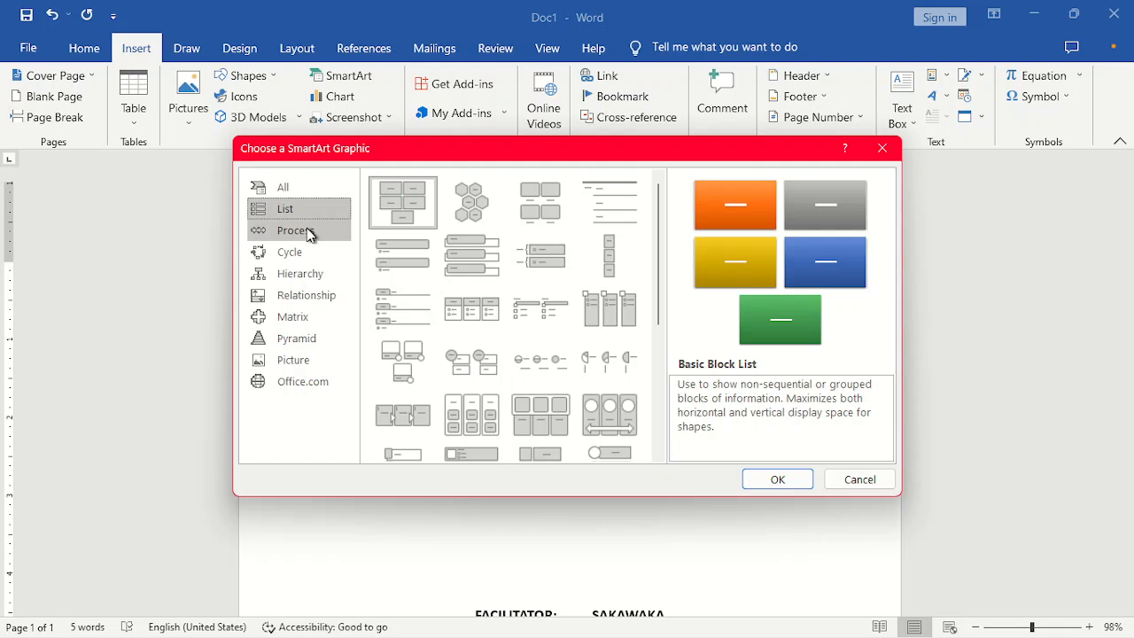
pyautogui.click(308, 233)
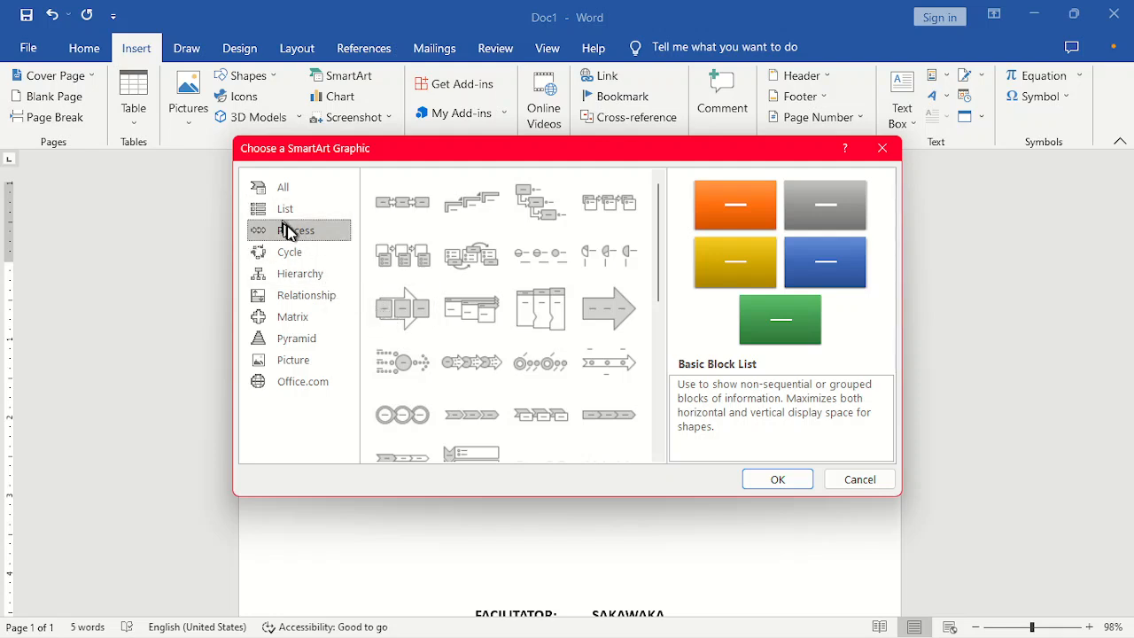
pyautogui.click(302, 253)
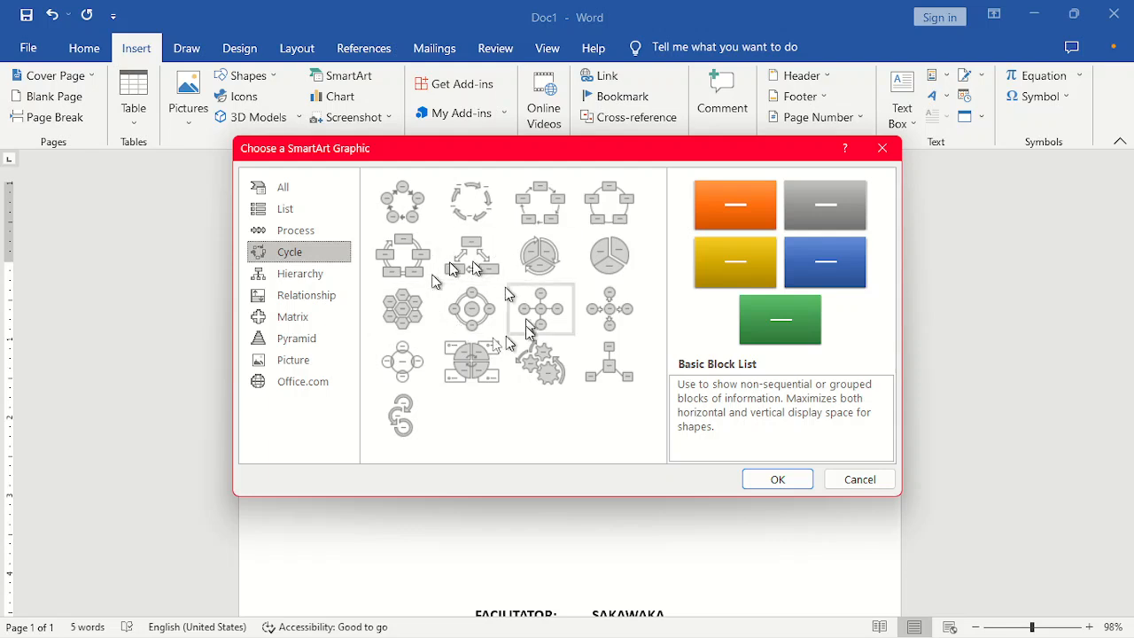
pyautogui.click(289, 276)
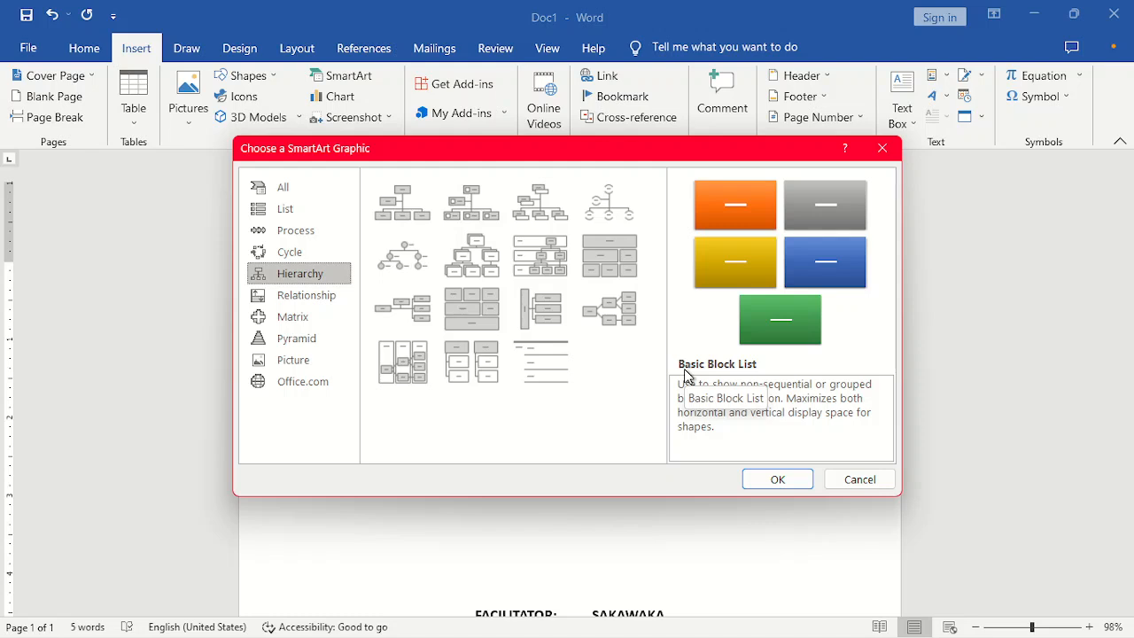
pyautogui.click(488, 257)
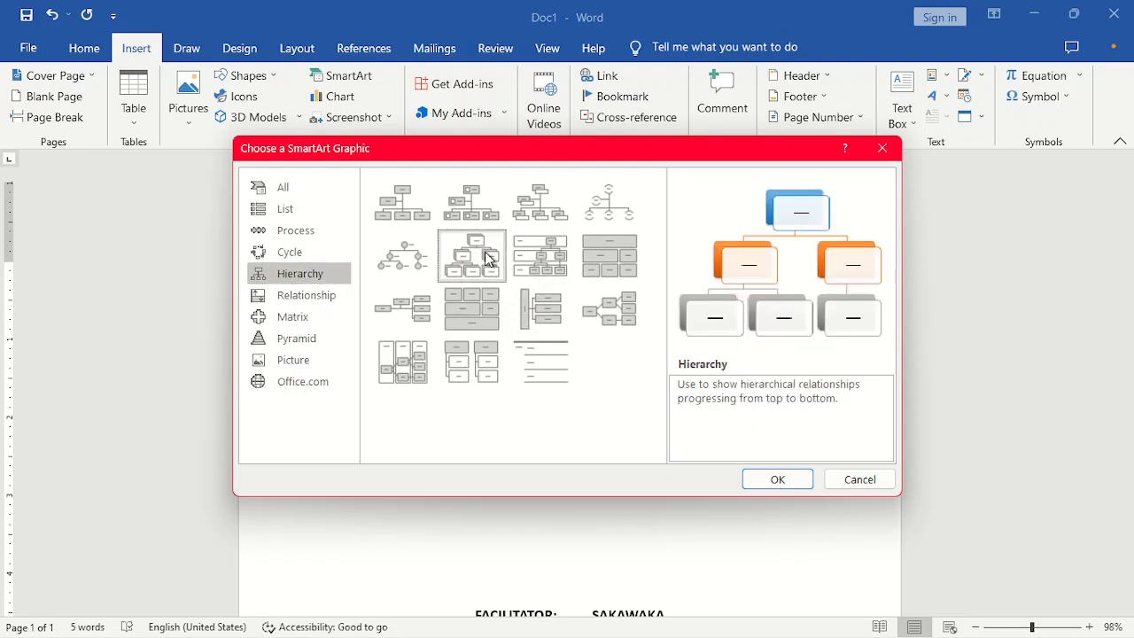
pyautogui.click(776, 479)
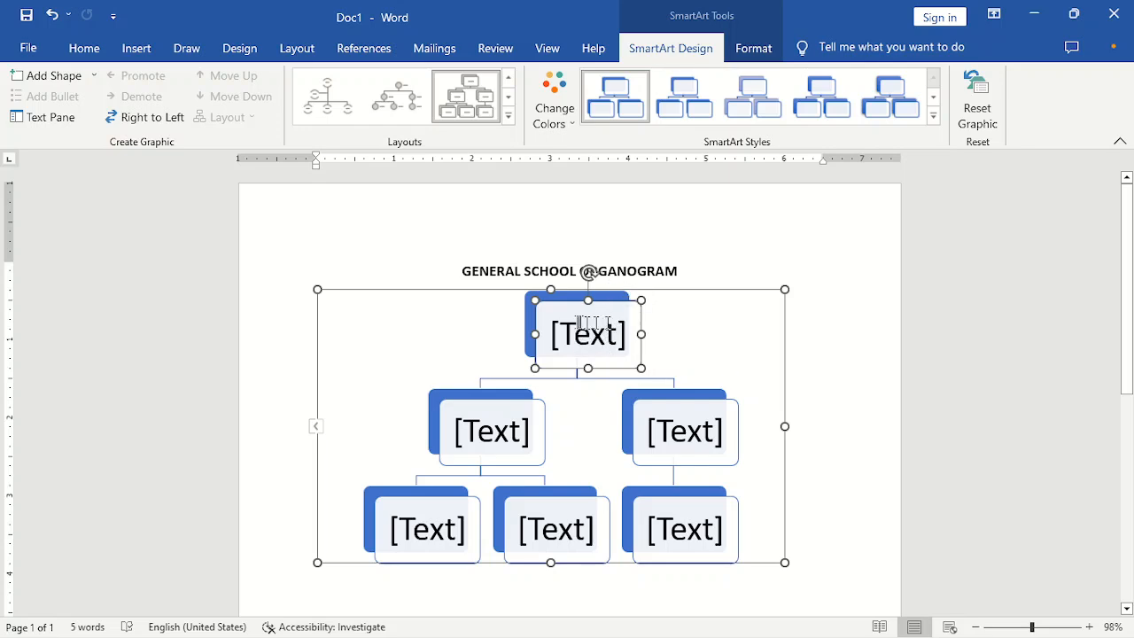
# Step: Enter "Saka Primary/Secondary" in the top box of the hierarchy
pyautogui.click(588, 330)
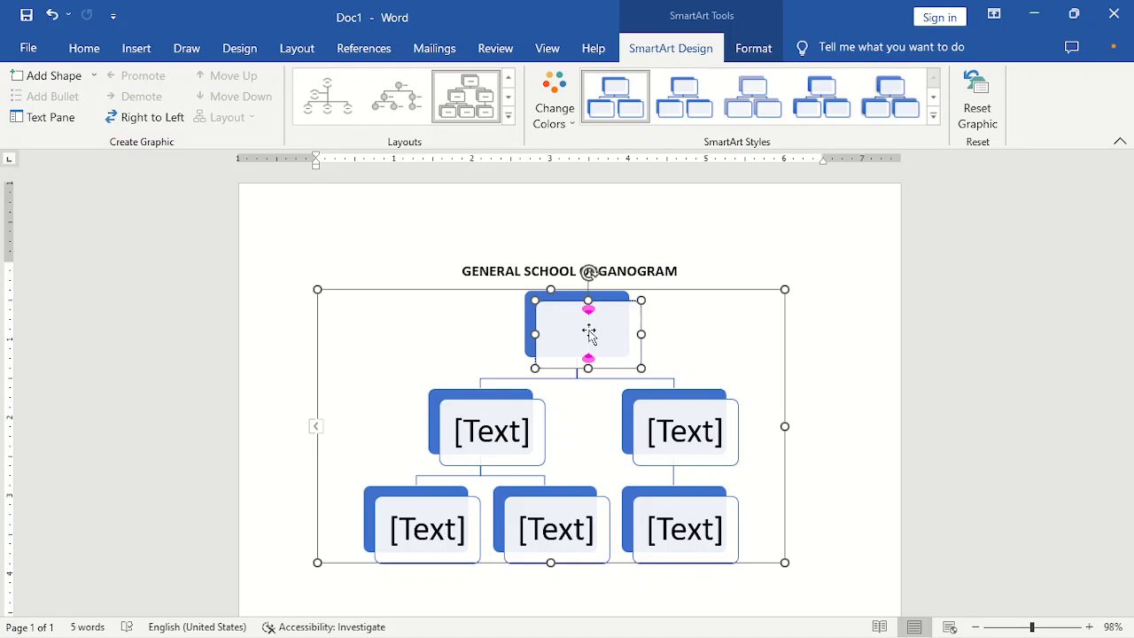
pyautogui.write('AKE')
pyautogui.press('BackSpace')
pyautogui.press('BackSpace')
pyautogui.press('BackSpace')
pyautogui.write('aka')
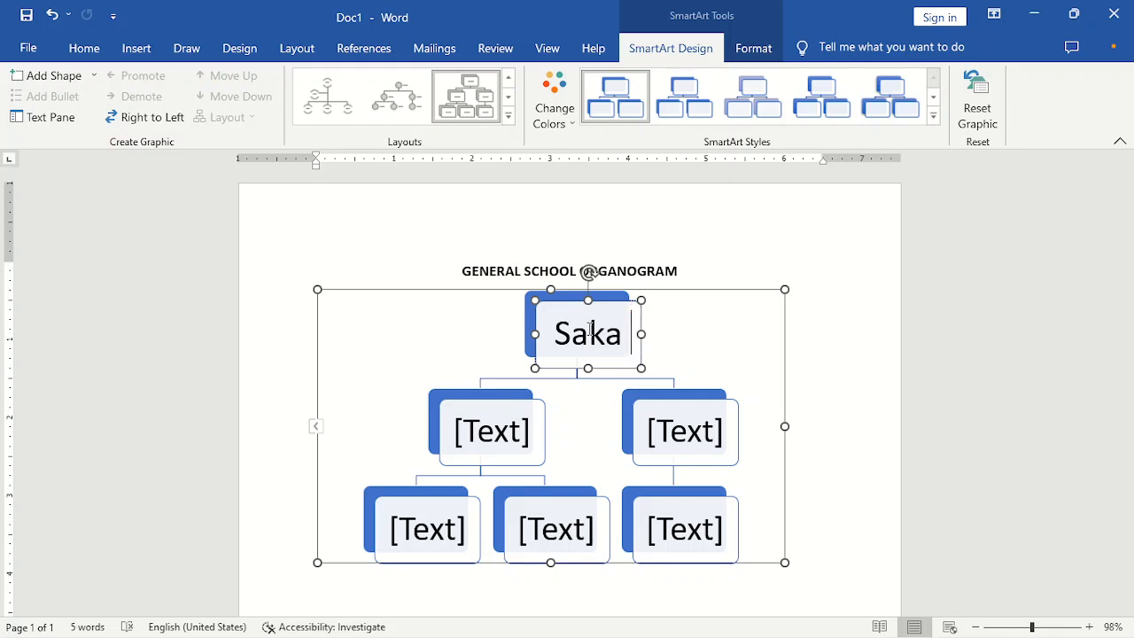
pyautogui.write(' Primar')
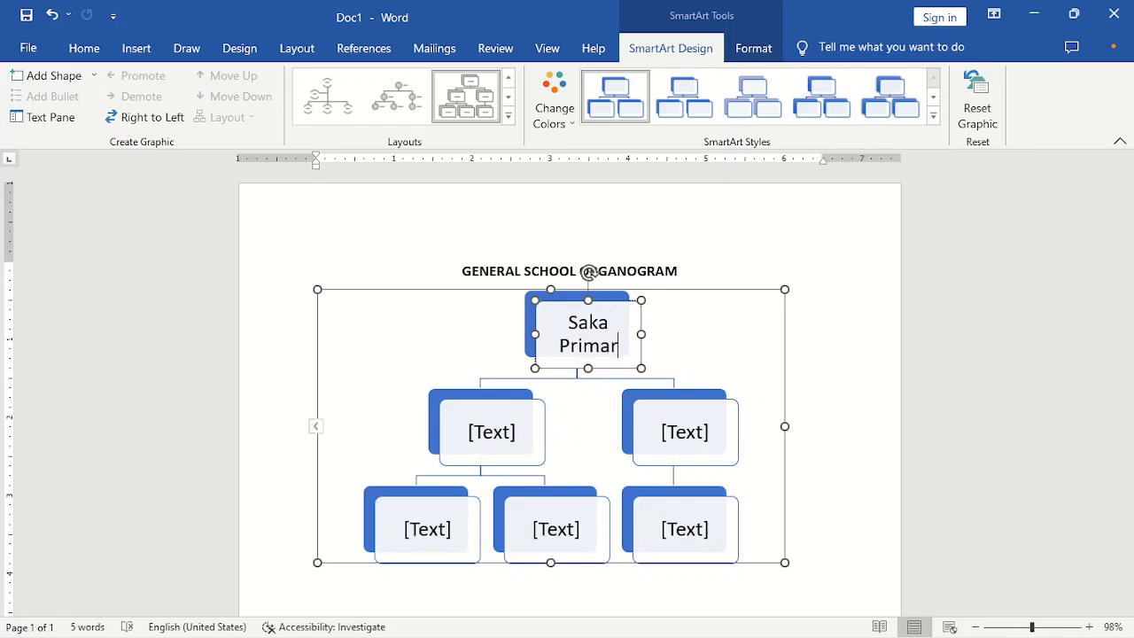
pyautogui.write('y/S')
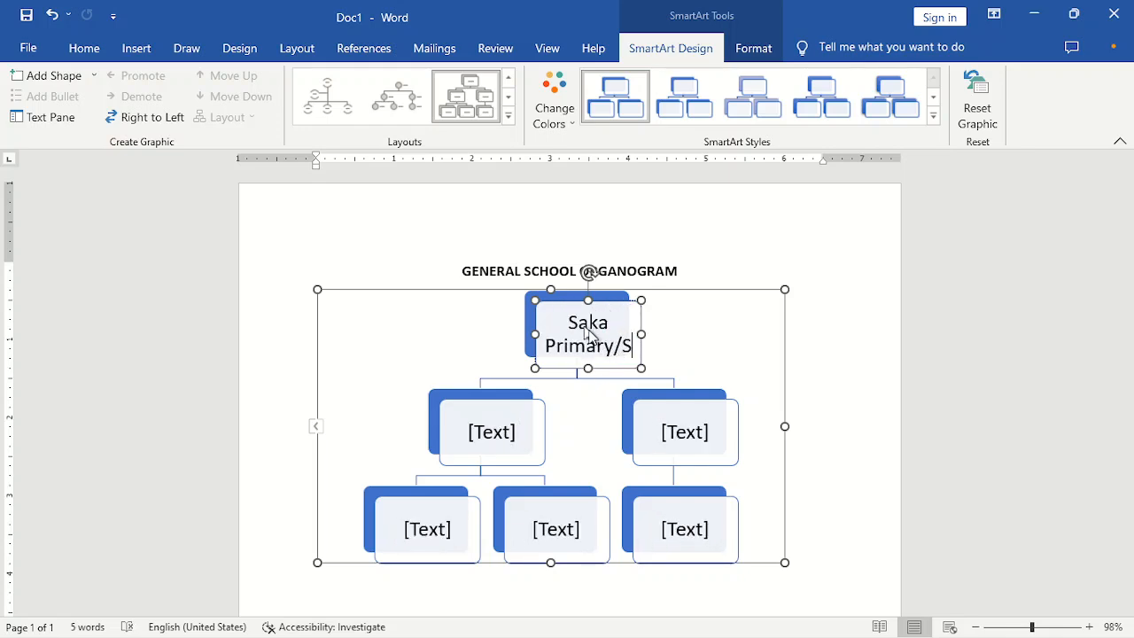
pyautogui.write('econdary')
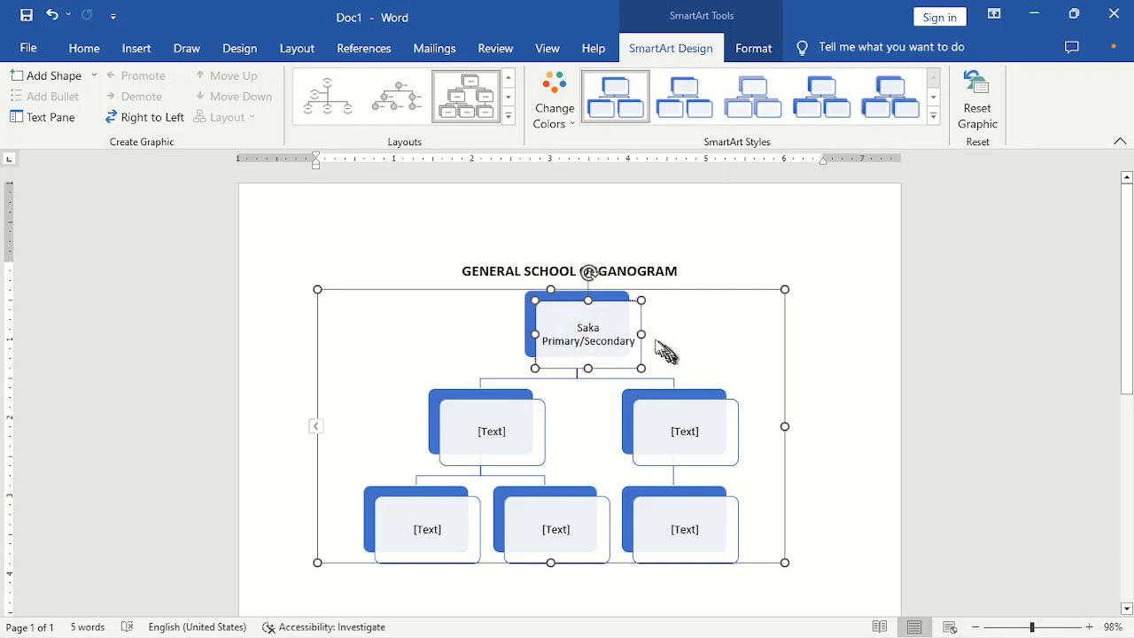
# Step: Widen the top box of the hierarchy and extend its school name to "Sakawaka Primary/Secondary"
pyautogui.moveTo(641, 334); pyautogui.dragTo(694, 336)
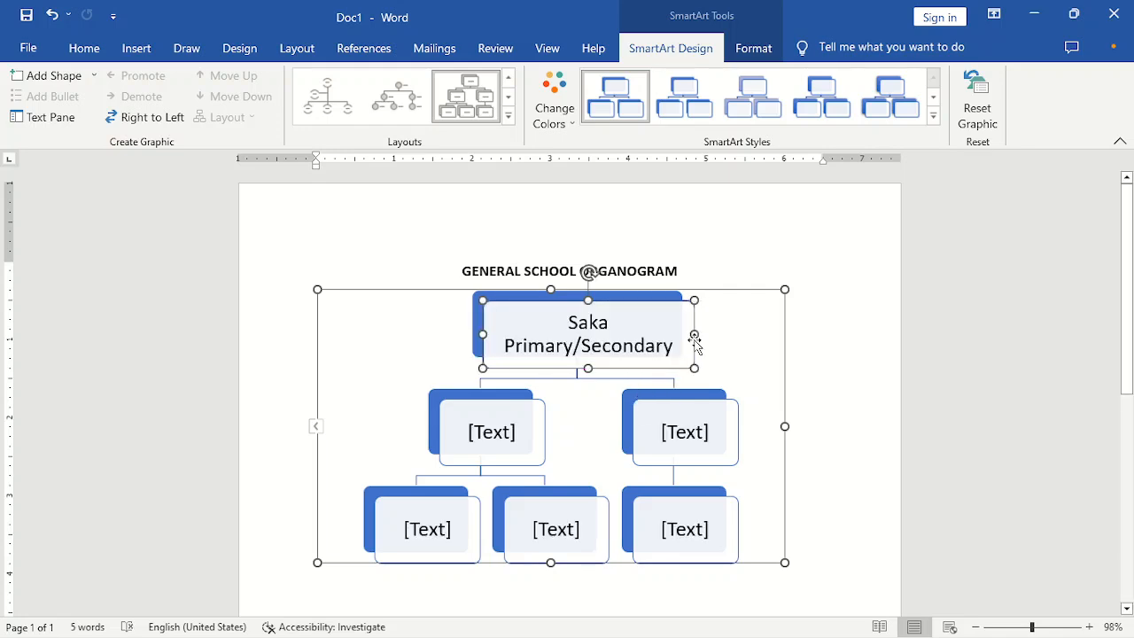
pyautogui.click(609, 322)
pyautogui.write('waka')
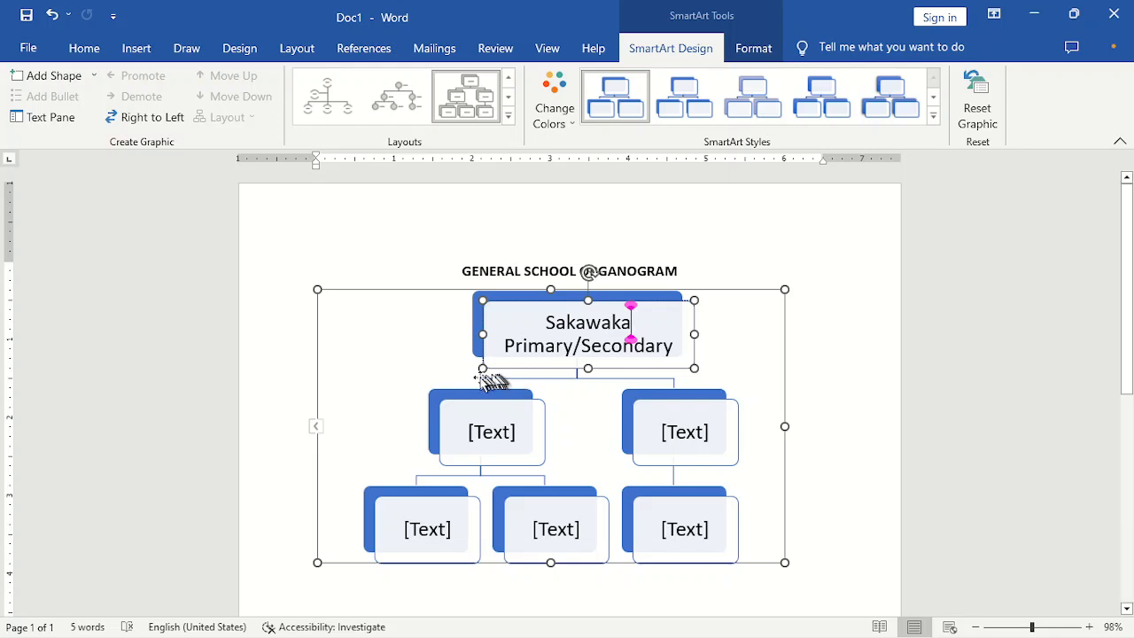
pyautogui.click(491, 432)
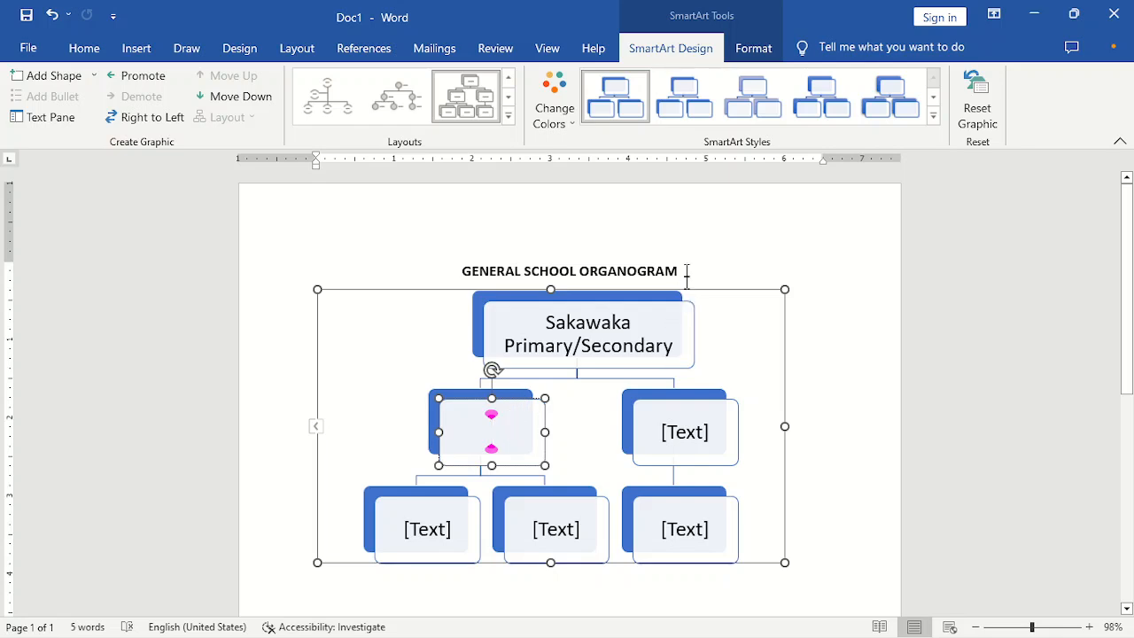
pyautogui.write('priamry')
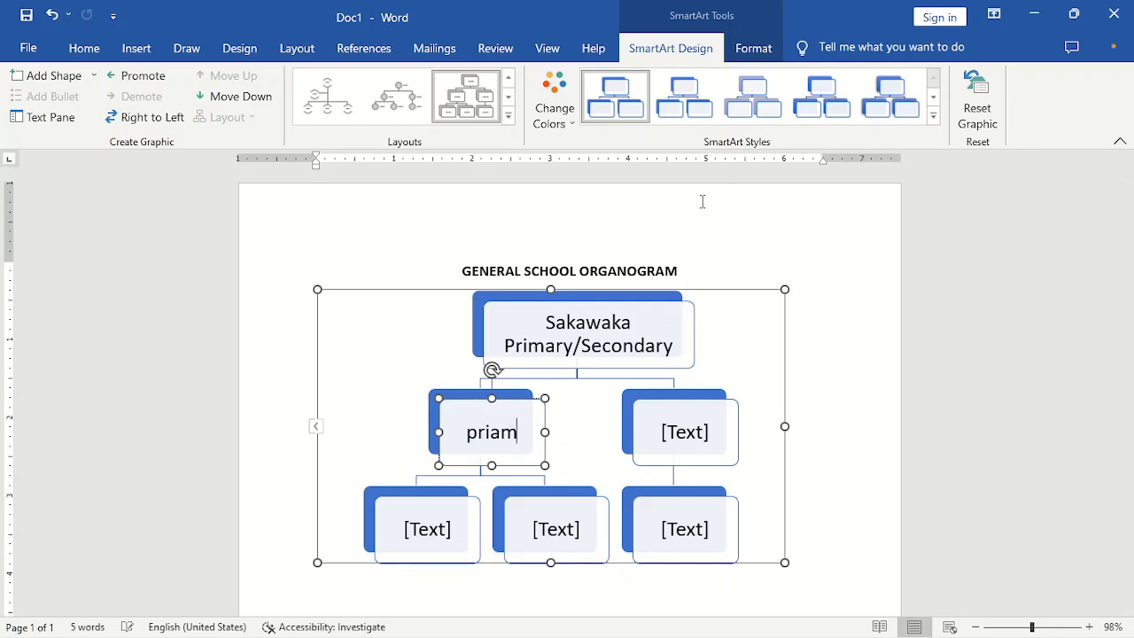
pyautogui.press('BackSpace')
pyautogui.press('BackSpace')
pyautogui.press('BackSpace')
pyautogui.press('BackSpace')
pyautogui.press('BackSpace')
pyautogui.press('BackSpace')
pyautogui.press('BackSpace')
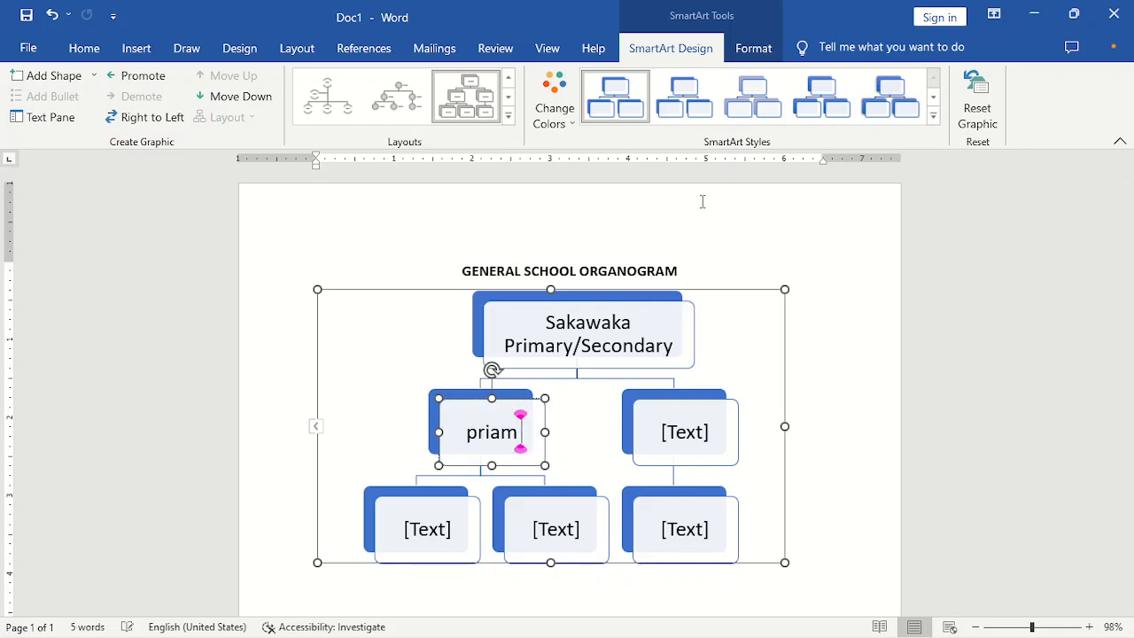
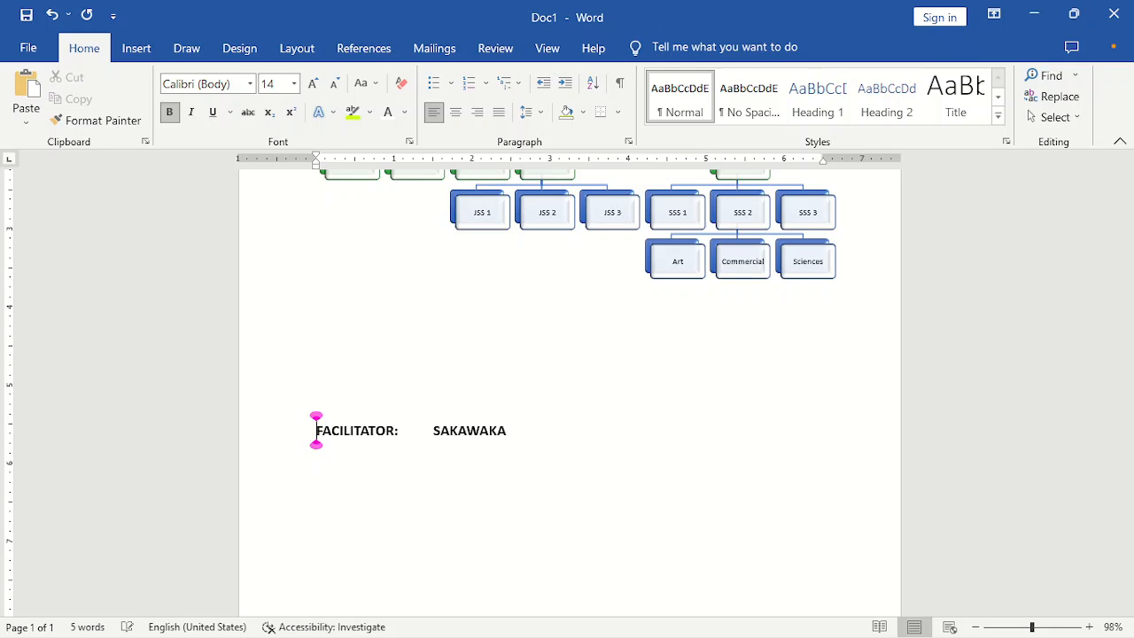
# Step: Delete two empty lines above the FACILITATOR line and place the text cursor at the end of that line
pyautogui.press('BackSpace')
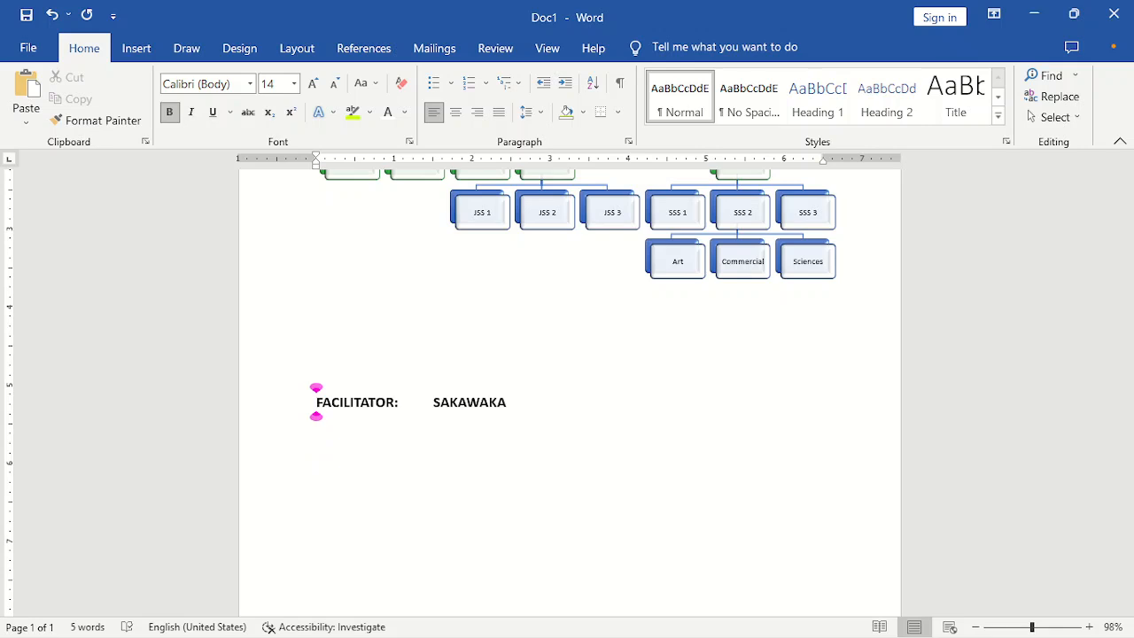
pyautogui.press('BackSpace')
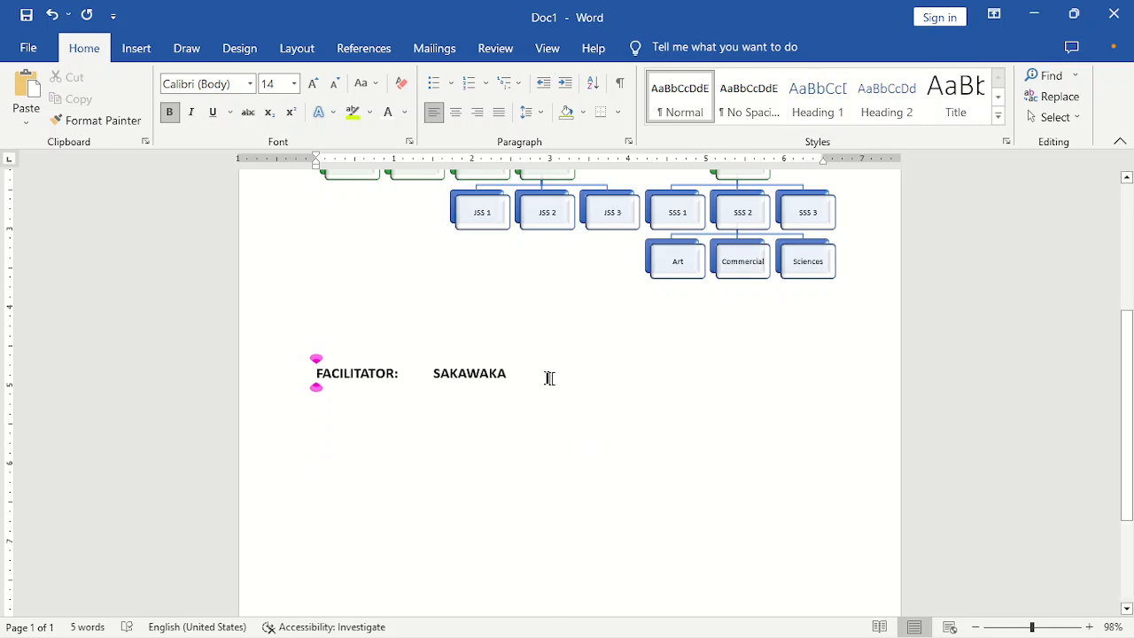
pyautogui.press('End')
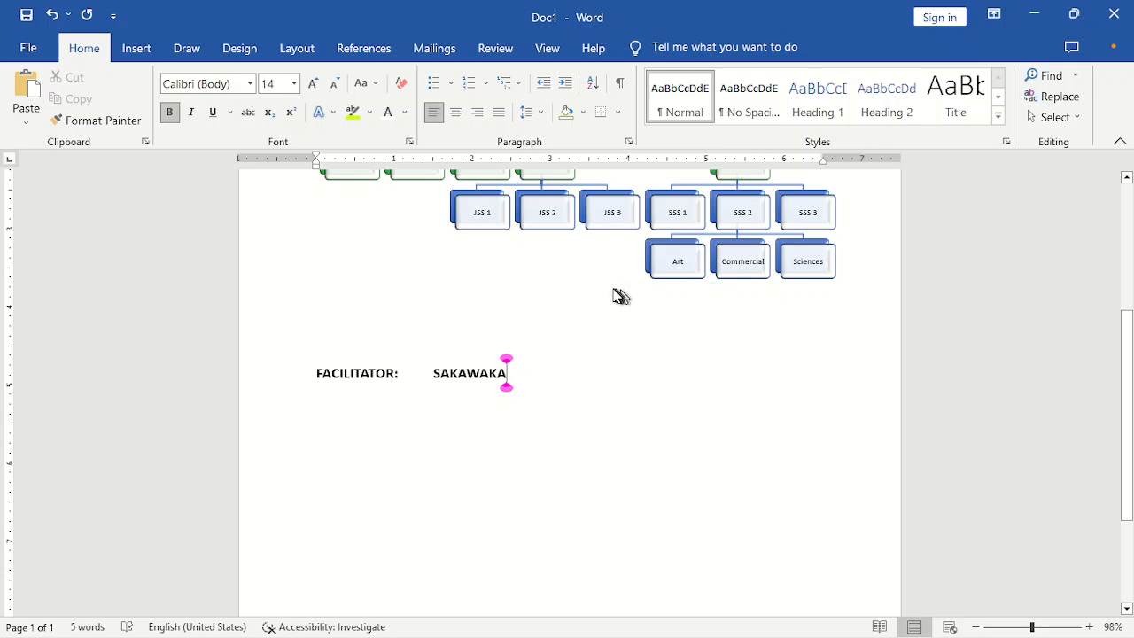
# Step: Preview the pie and column chart types and insert a Clustered Column chart below the FACILITATOR line
pyautogui.click(149, 49)
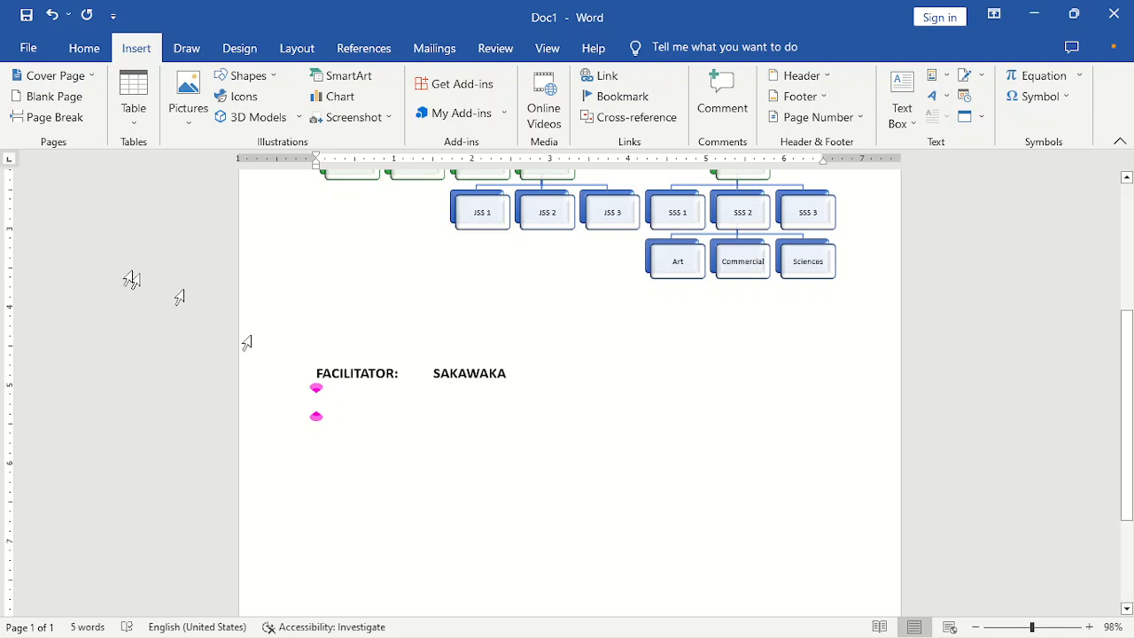
pyautogui.click(341, 98)
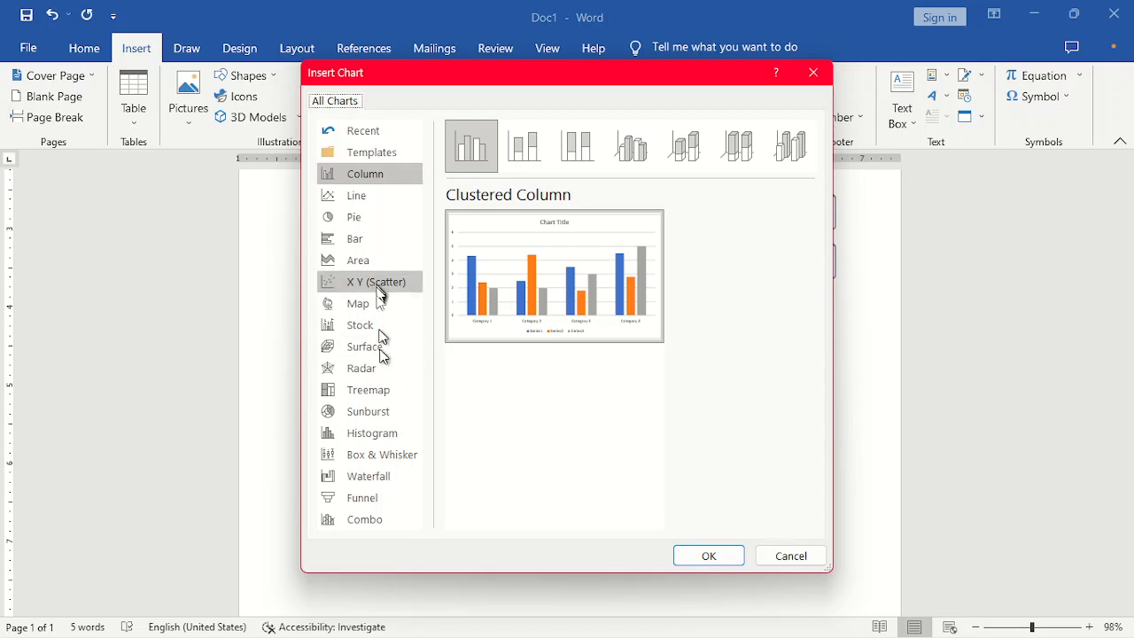
pyautogui.click(373, 227)
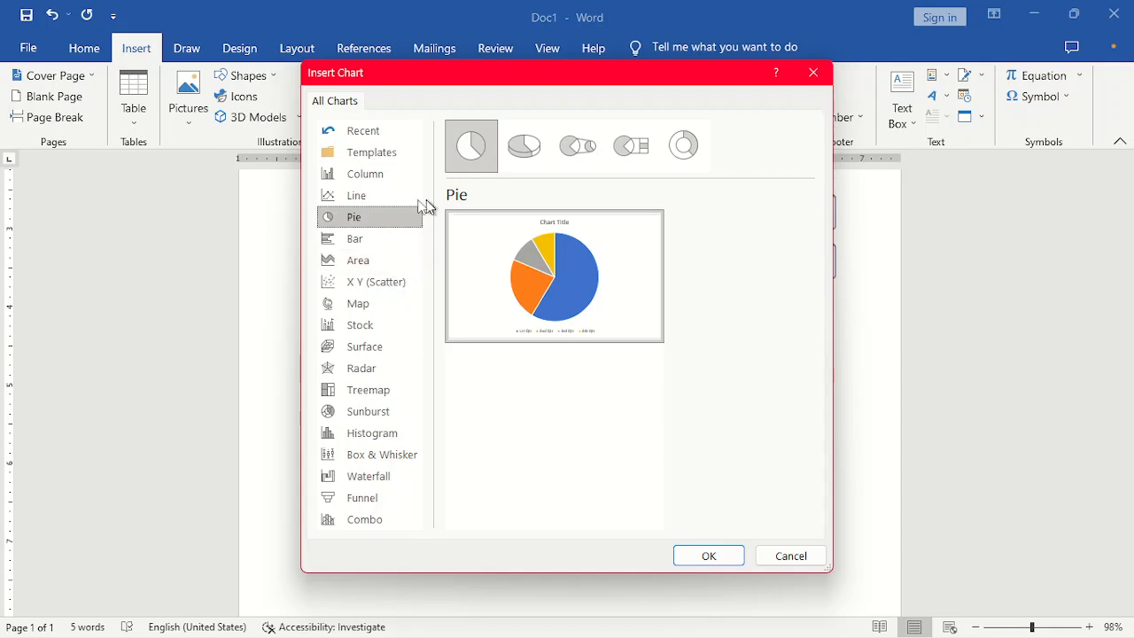
pyautogui.click(379, 177)
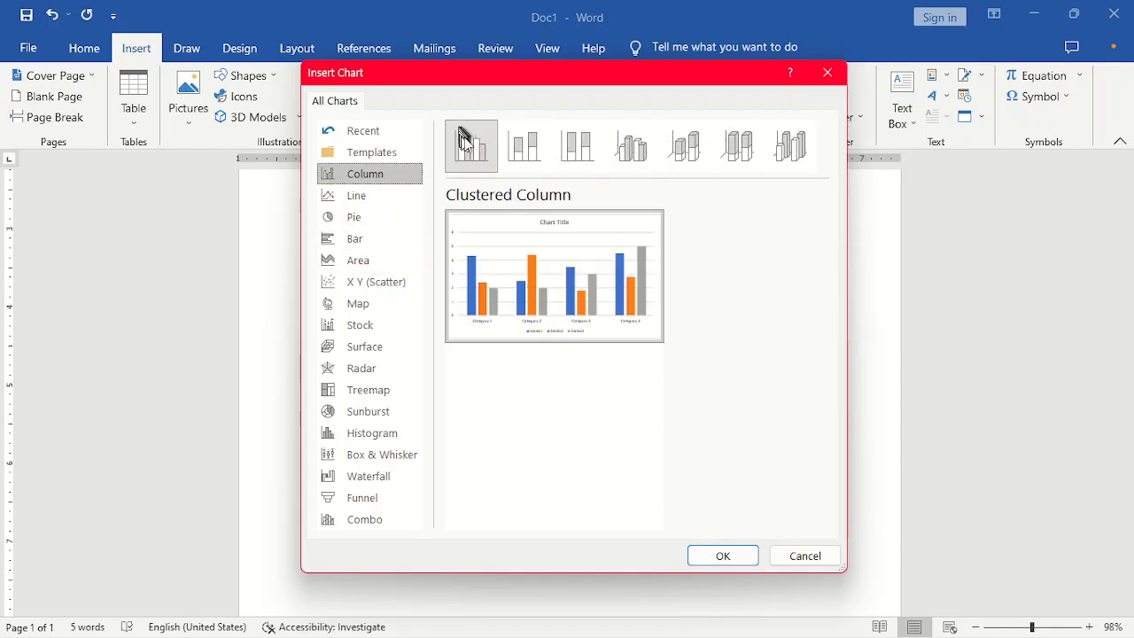
pyautogui.click(518, 151)
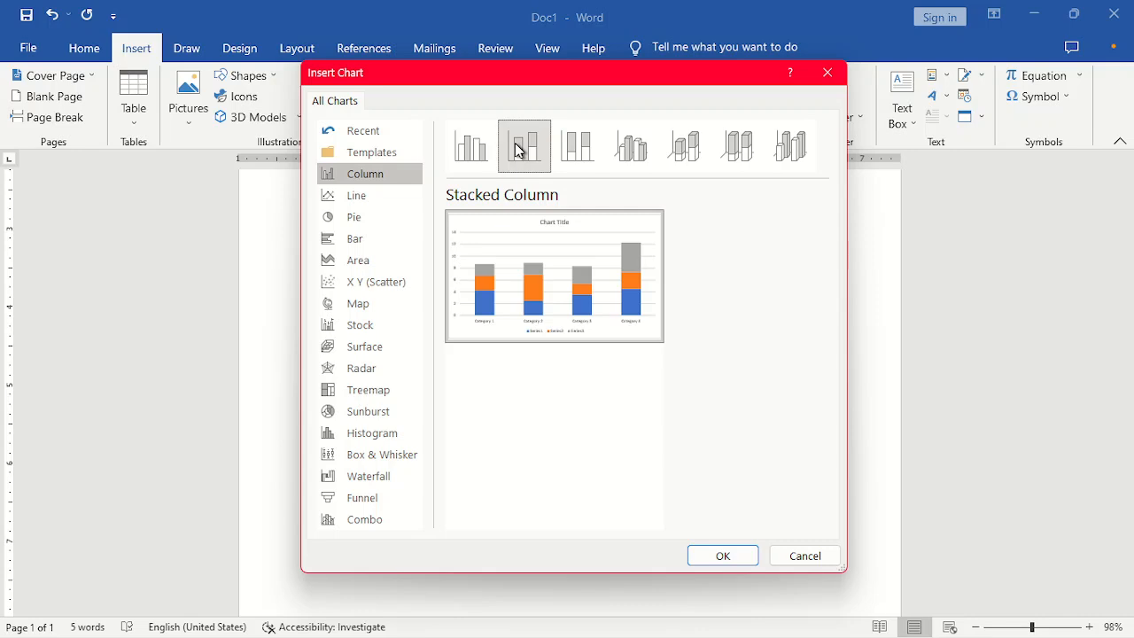
pyautogui.click(485, 152)
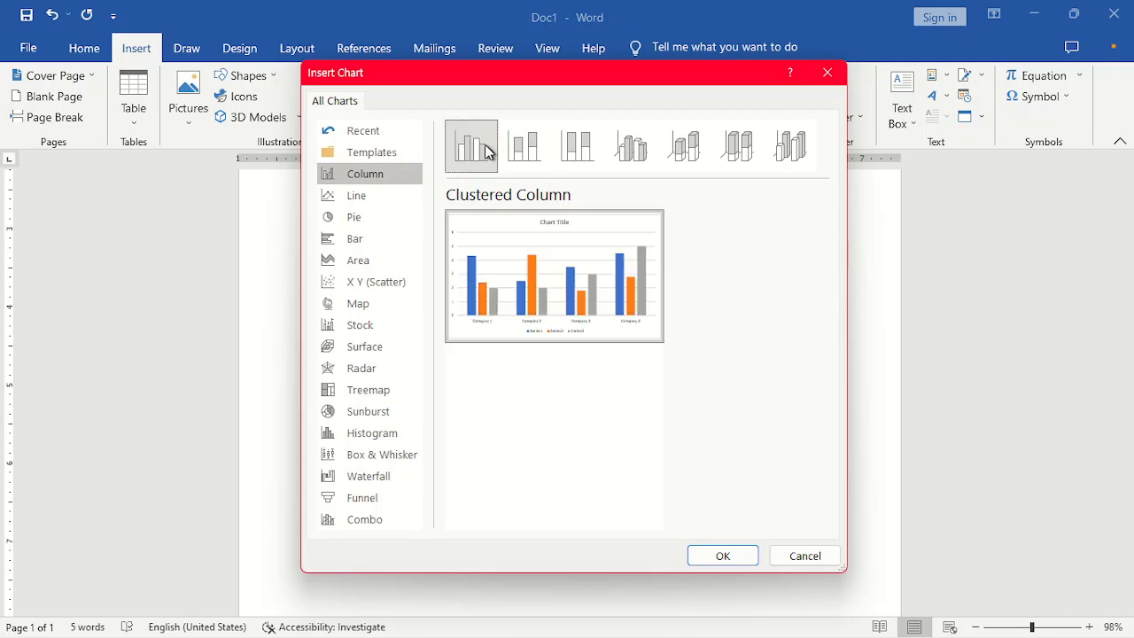
pyautogui.click(521, 153)
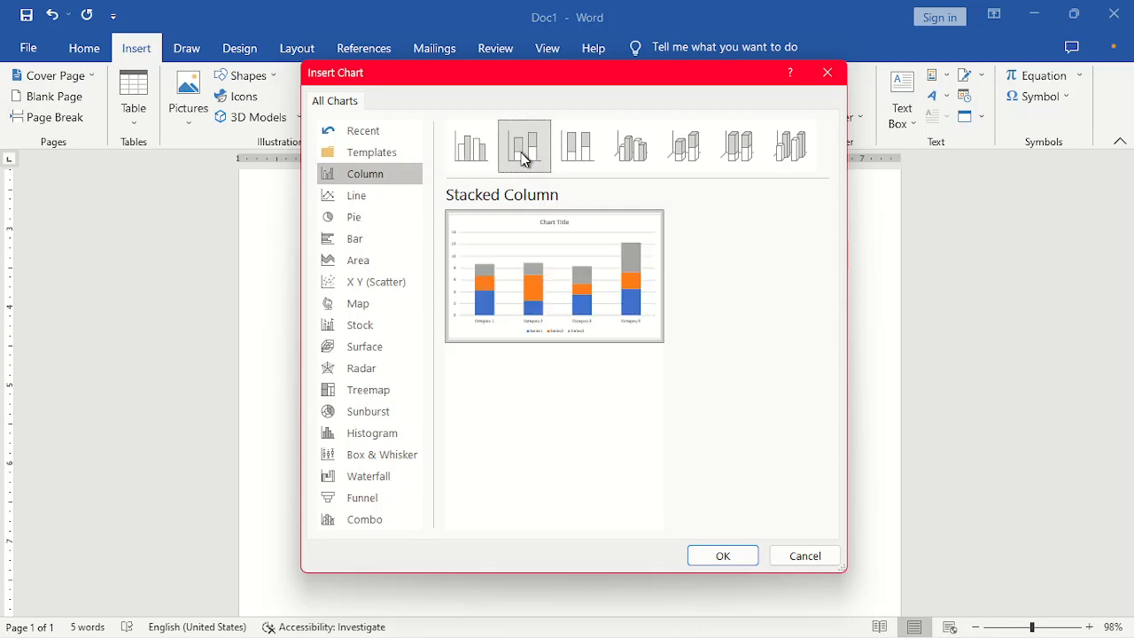
pyautogui.click(595, 152)
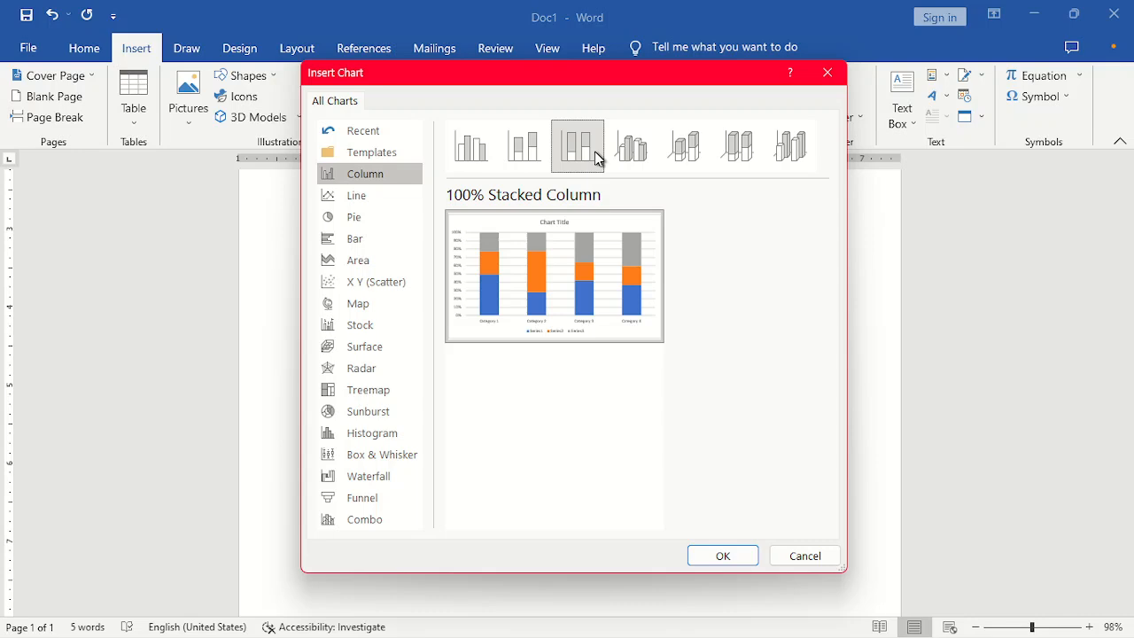
pyautogui.click(633, 150)
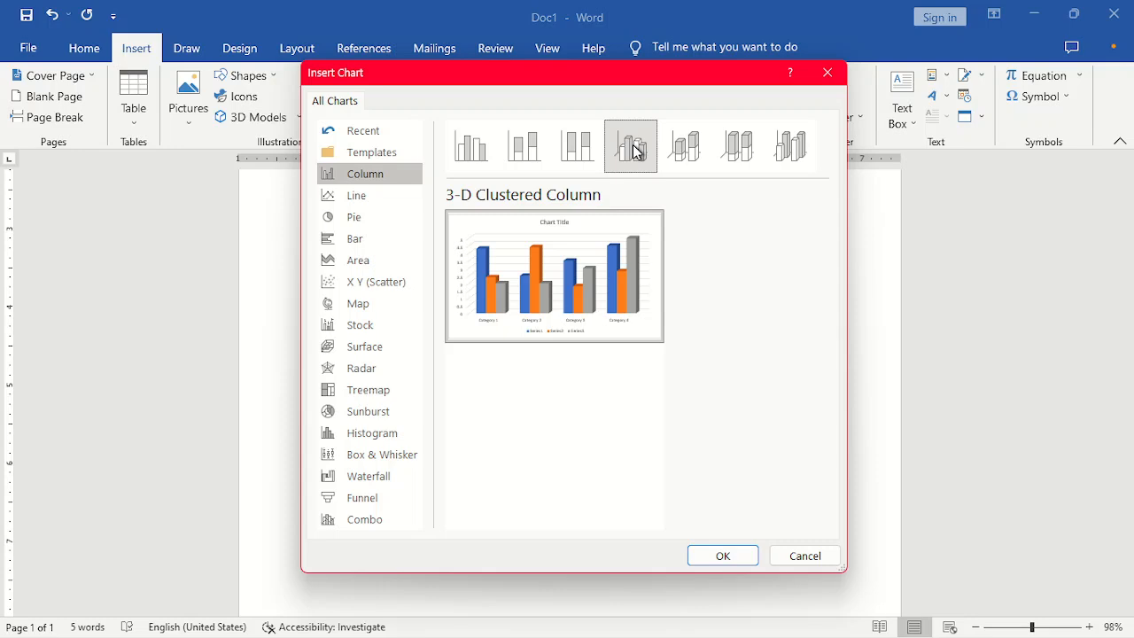
pyautogui.click(465, 147)
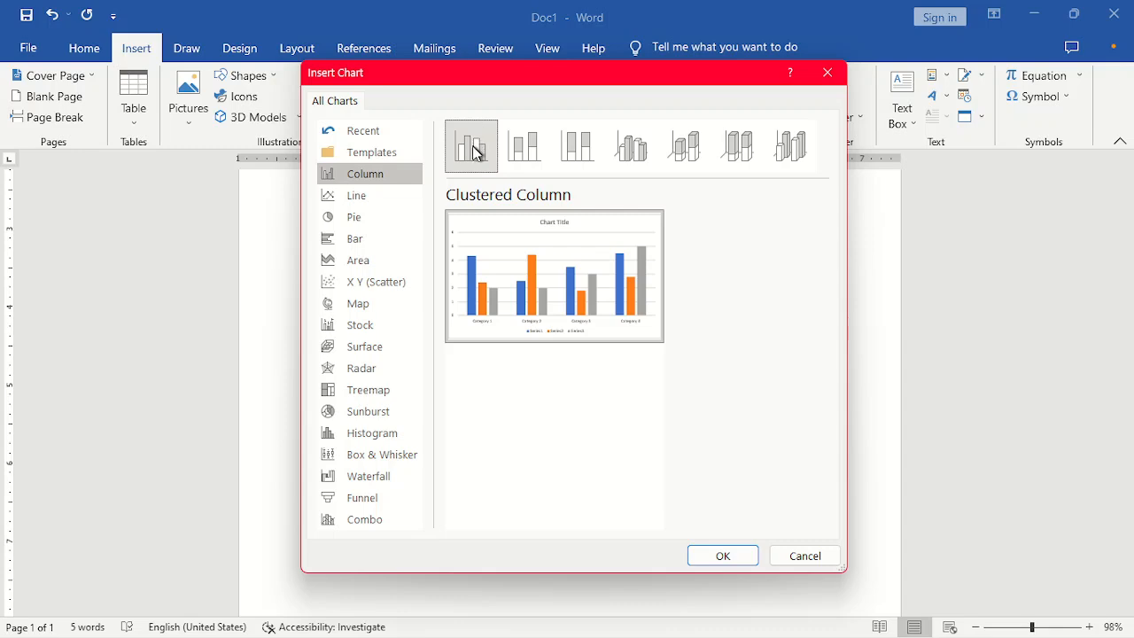
pyautogui.click(702, 555)
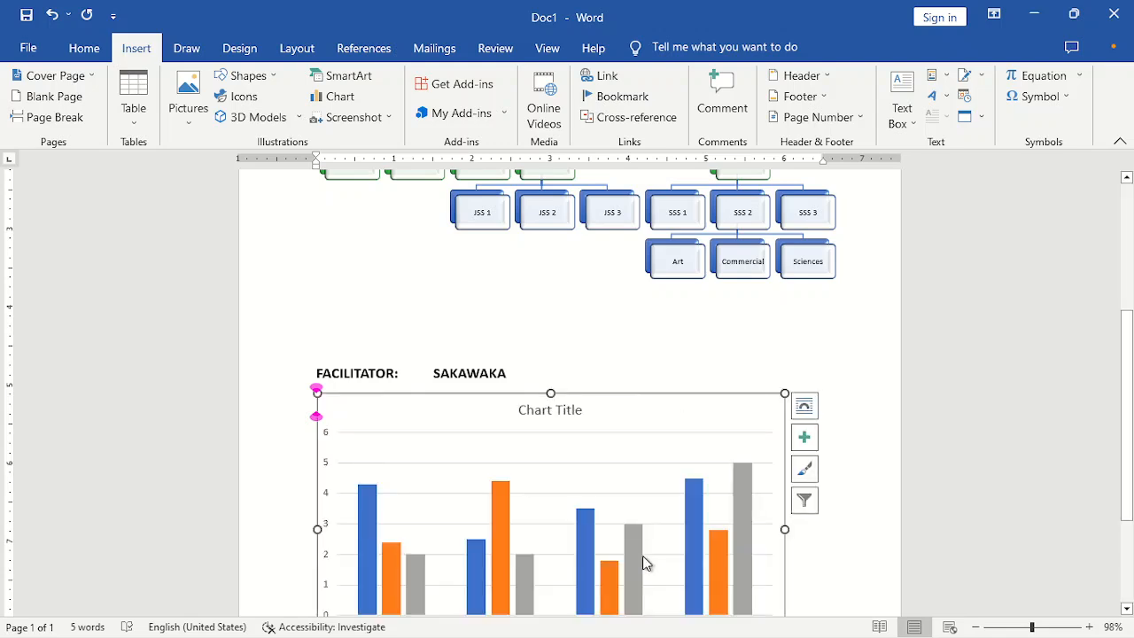
# Step: Move the chart's data sheet window away from the chart title and first category's columns
pyautogui.moveTo(1128, 398); pyautogui.dragTo(1132, 472)
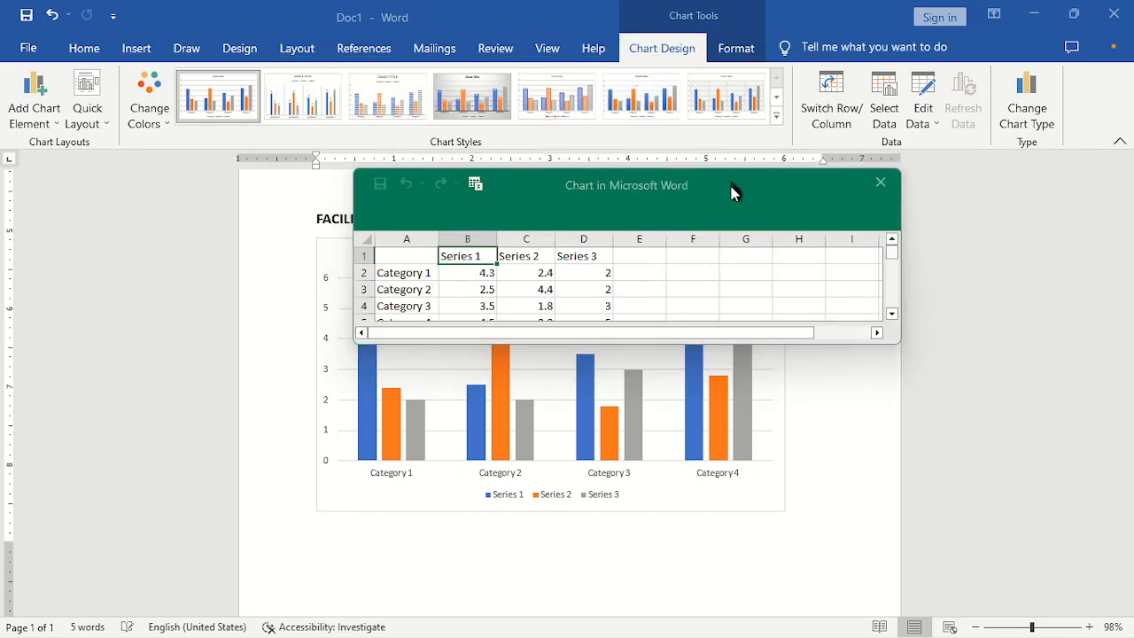
pyautogui.moveTo(794, 203); pyautogui.dragTo(938, 342)
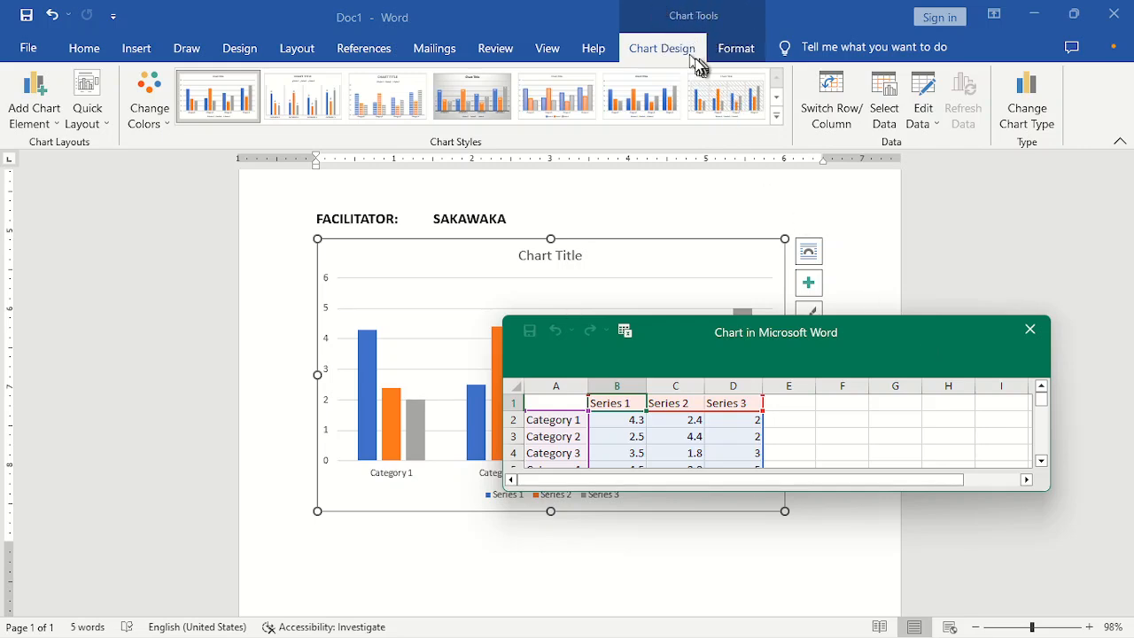
# Step: Move the chart's data sheet window above the columns and enlarge it until rows 1 to 9 fit
pyautogui.click(744, 54)
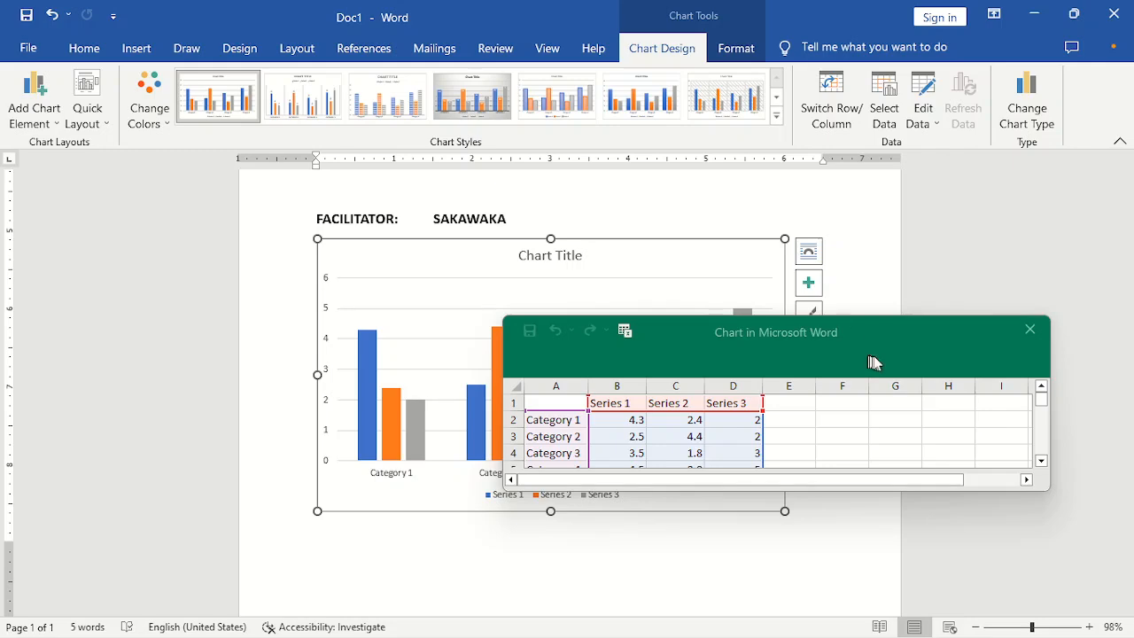
pyautogui.moveTo(890, 335); pyautogui.dragTo(663, 71)
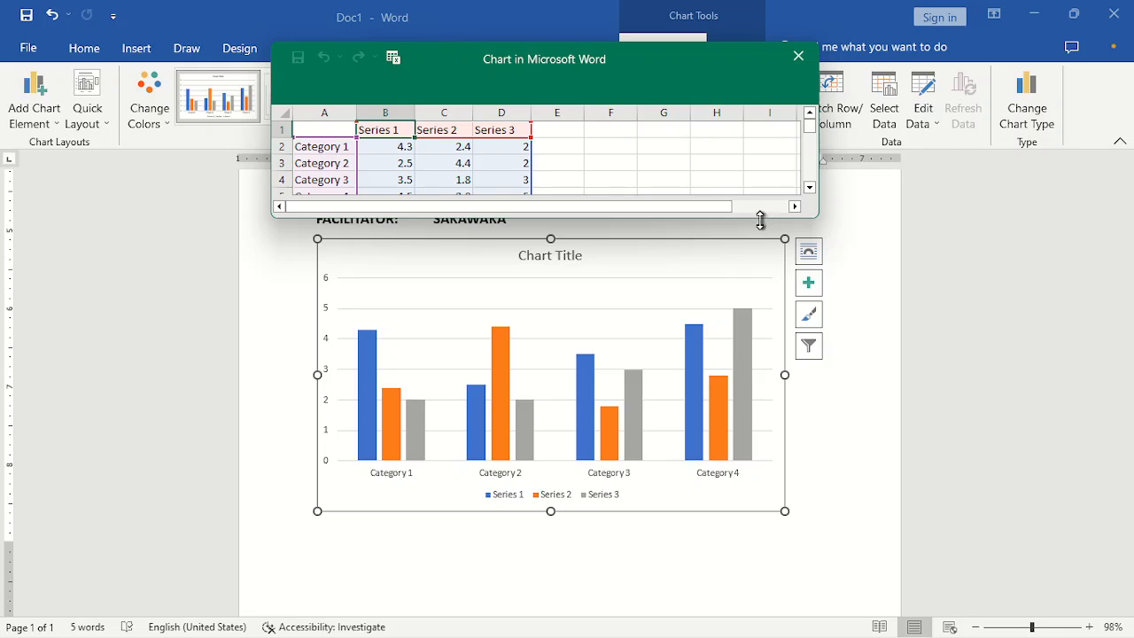
pyautogui.moveTo(760, 222); pyautogui.dragTo(749, 294)
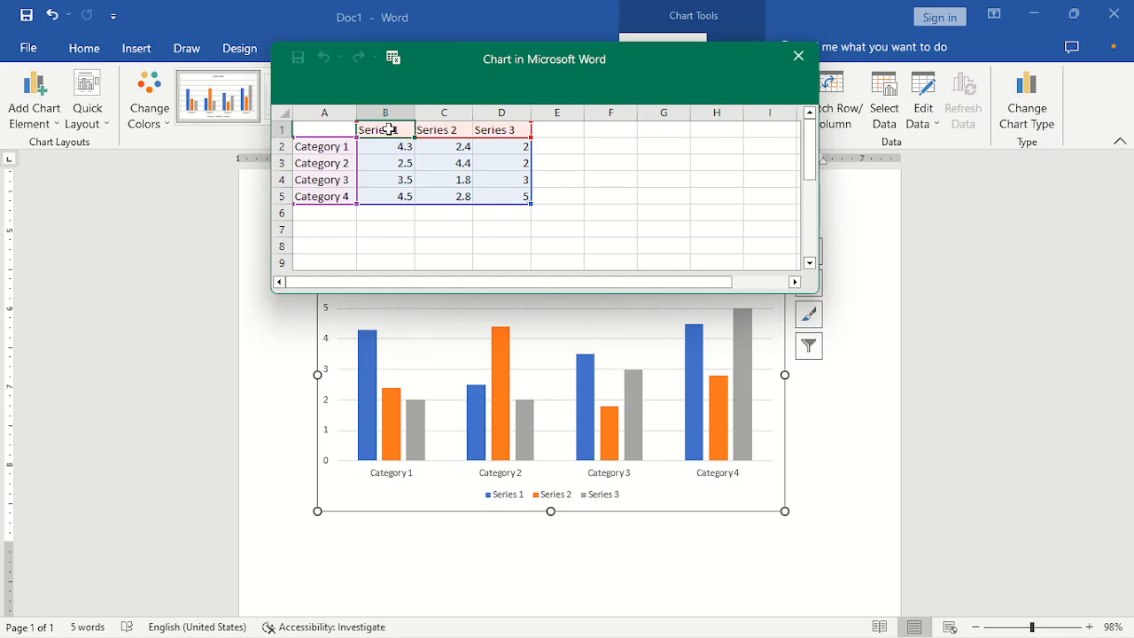
# Step: Rename the three series headings to CLASS WORK, HOME WORK and TEST, and add a fourth heading, EXAM, in E1
pyautogui.press('Delete')
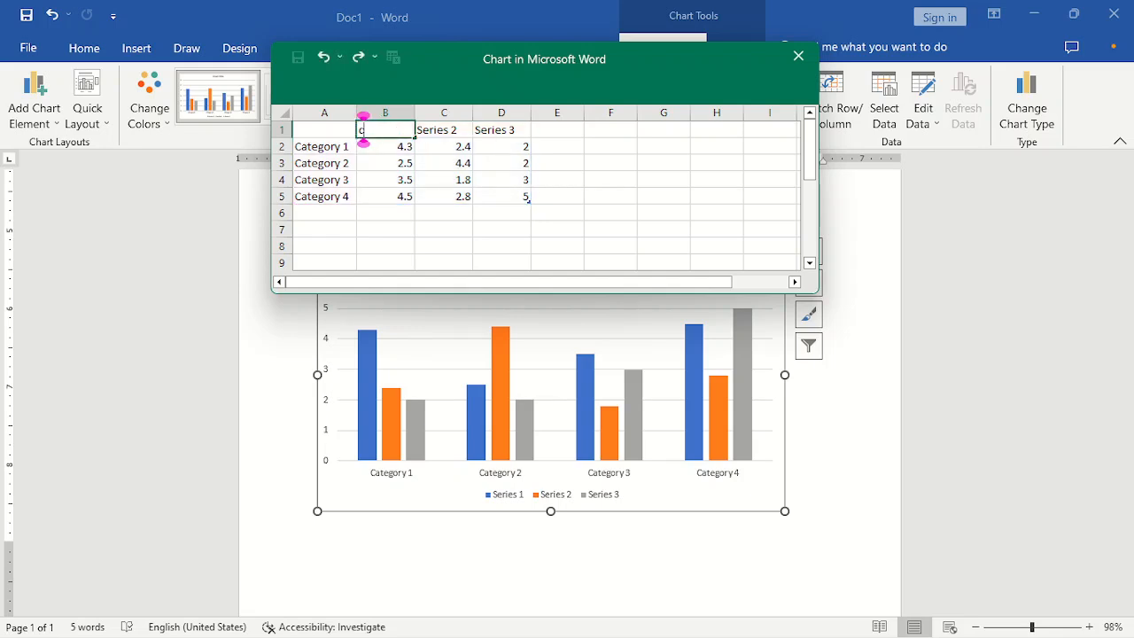
pyautogui.write('CLASS WORK')
pyautogui.press('Tab')
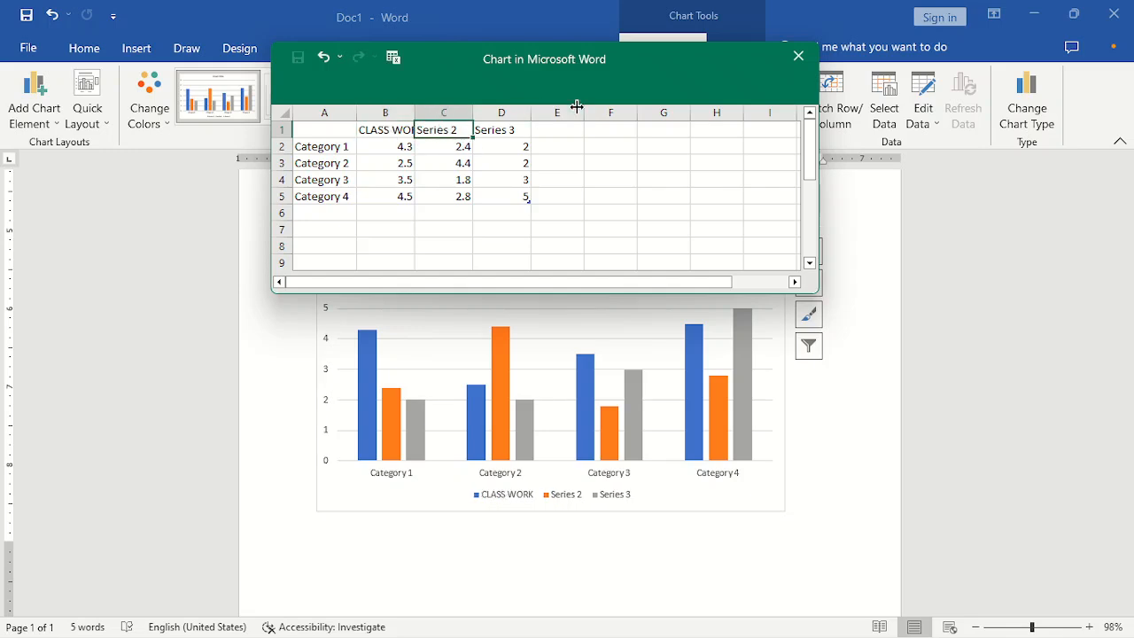
pyautogui.write('HOME WORK')
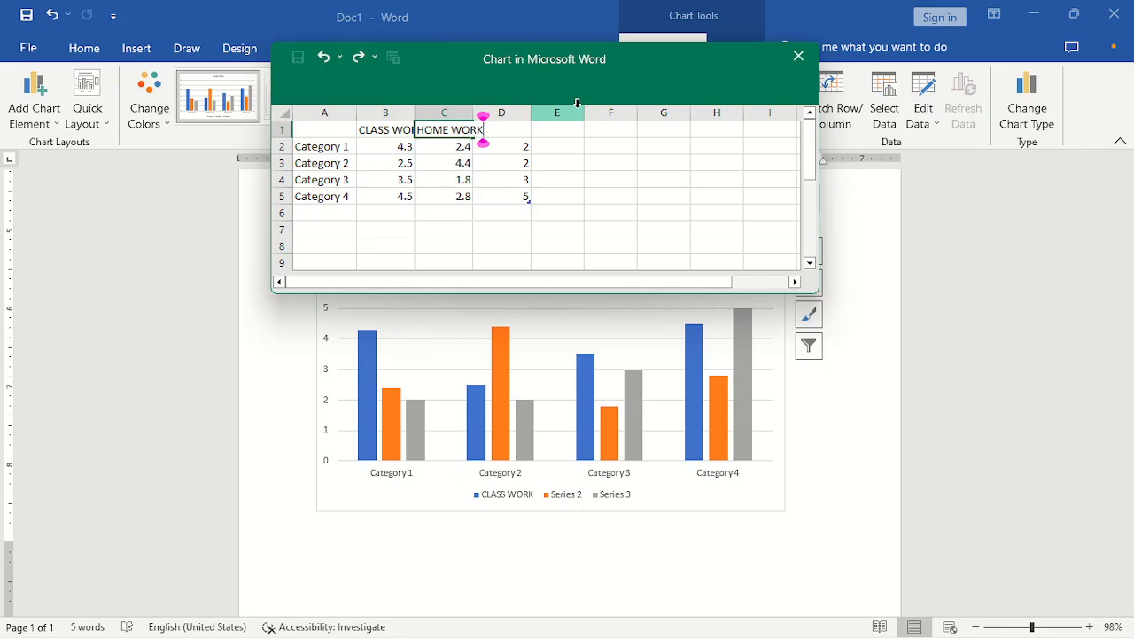
pyautogui.press('Tab')
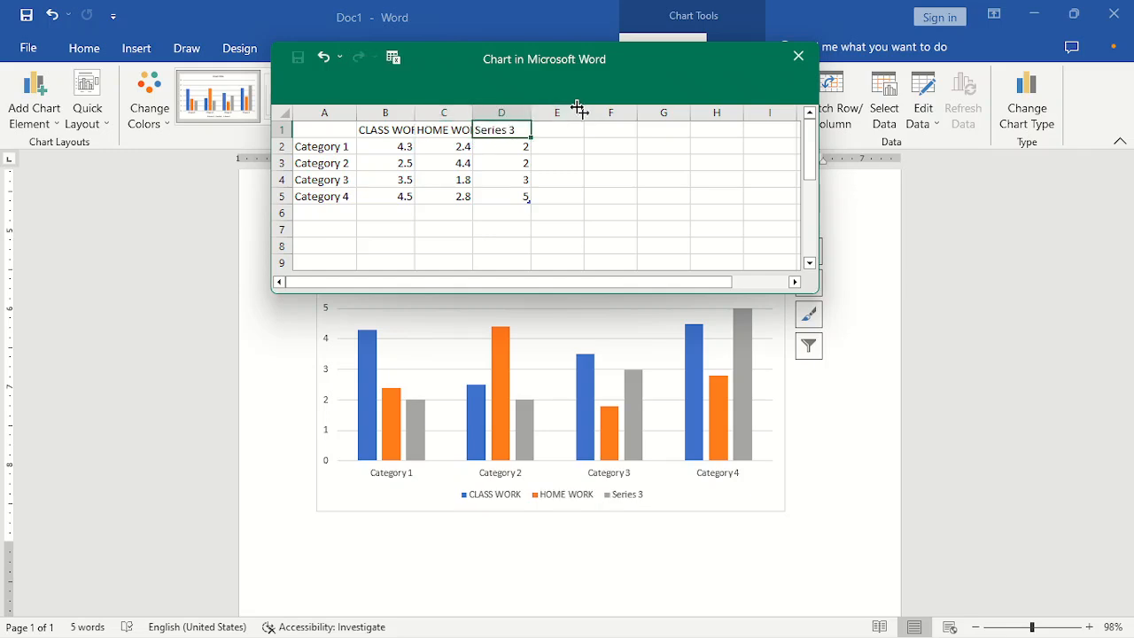
pyautogui.write('TEST')
pyautogui.press('Return')
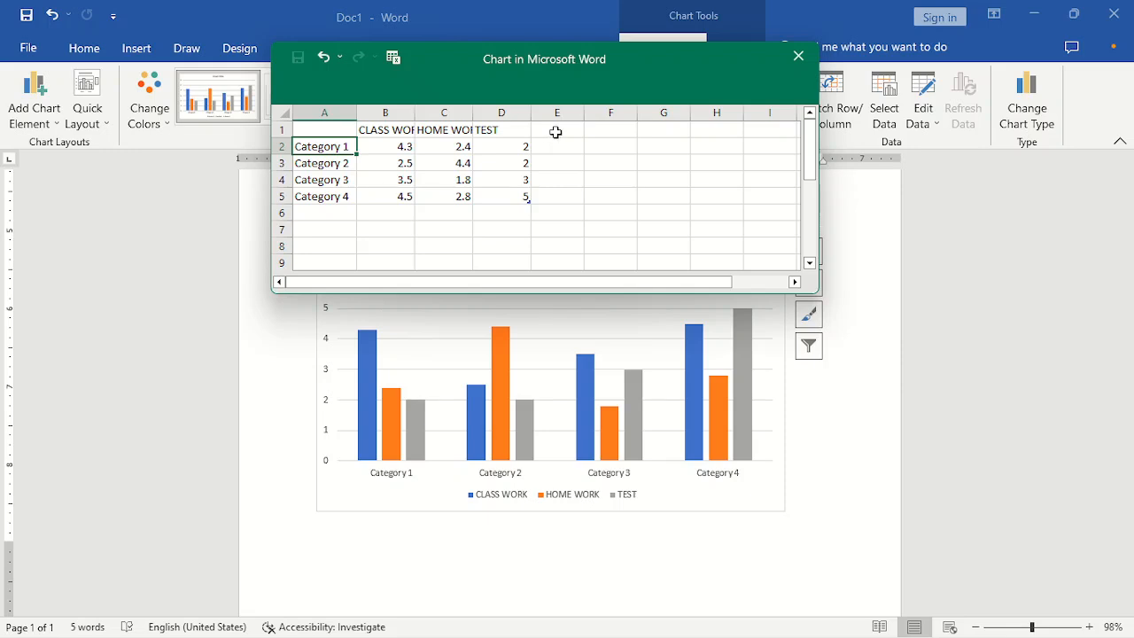
pyautogui.click(555, 131)
pyautogui.write('F')
pyautogui.write('XAM')
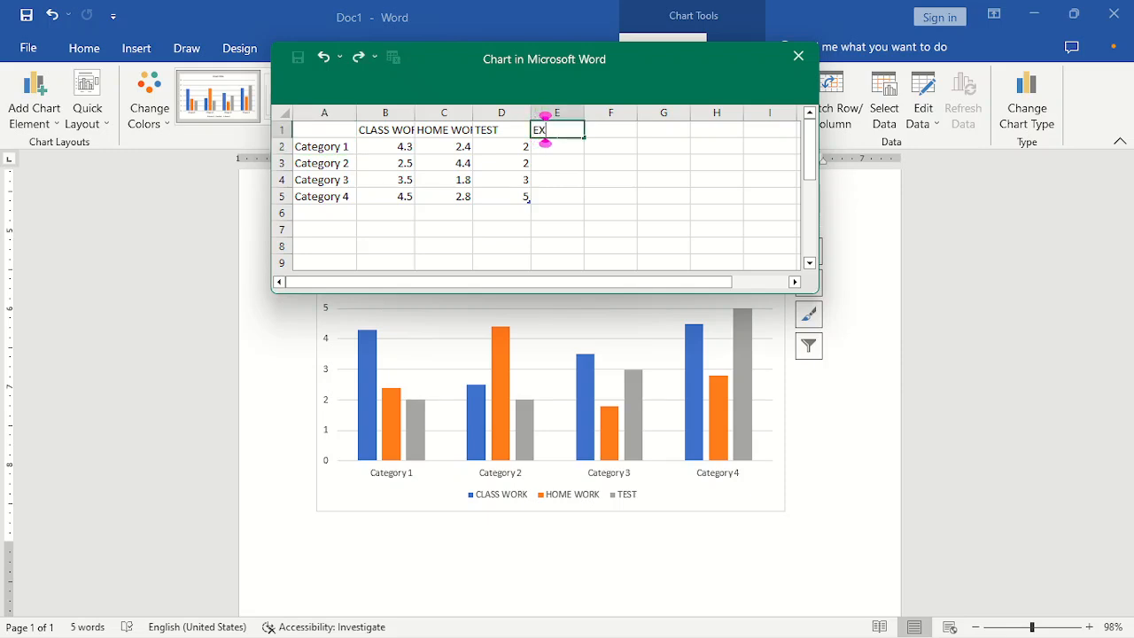
# Step: Replace the four category labels in A2 to A5 of the chart data with students' names
pyautogui.click(340, 149)
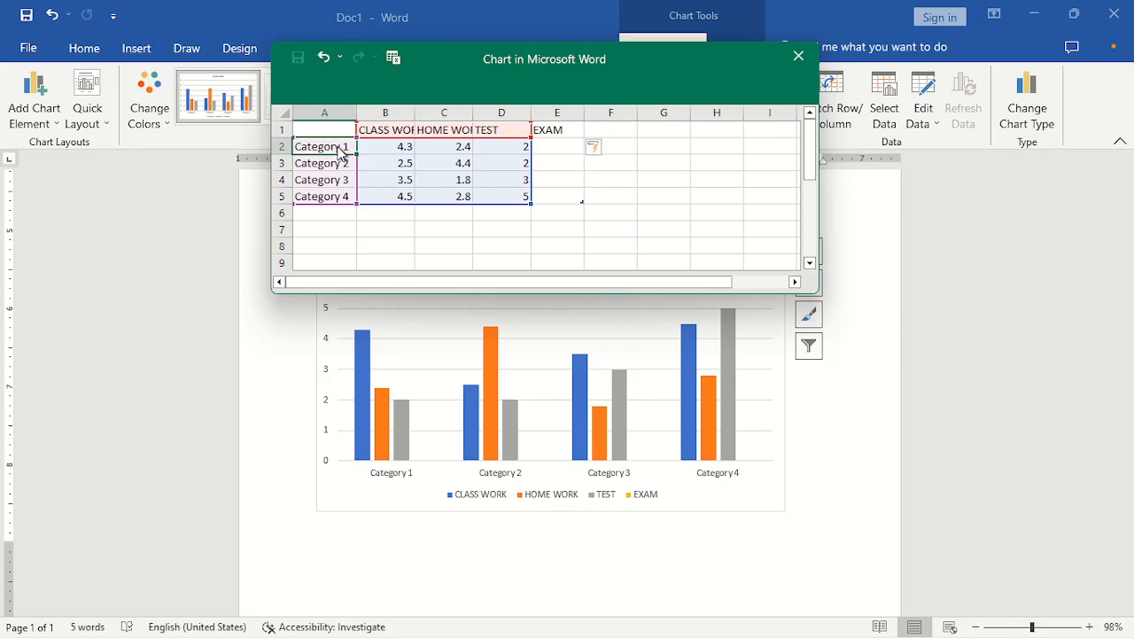
pyautogui.write('JOHN')
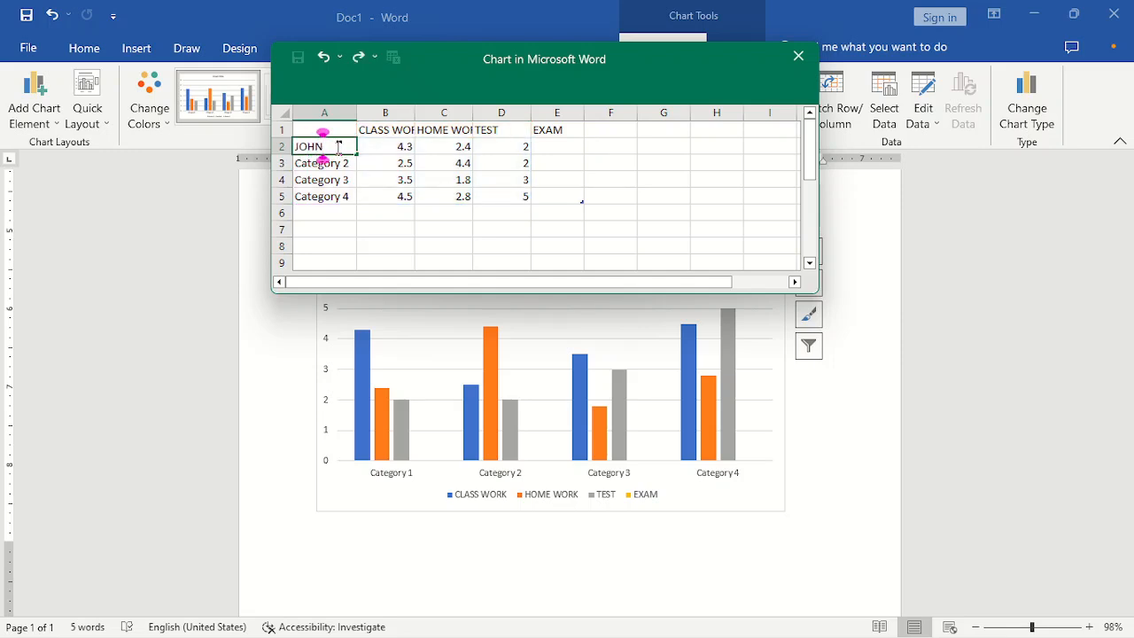
pyautogui.click(336, 164)
pyautogui.write('J')
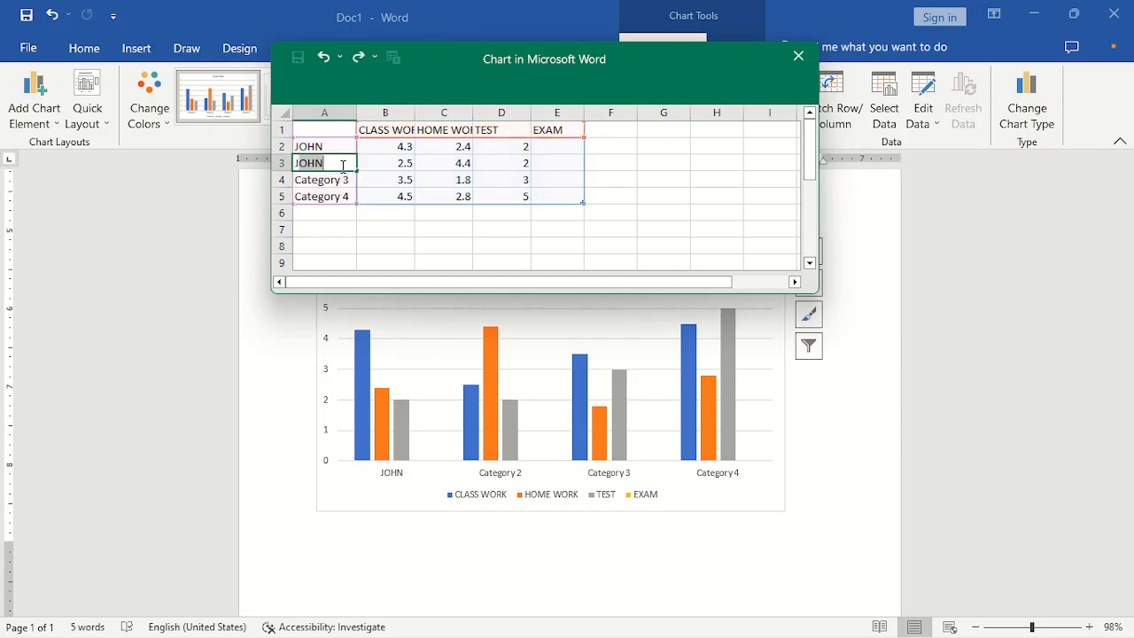
pyautogui.write('AMES')
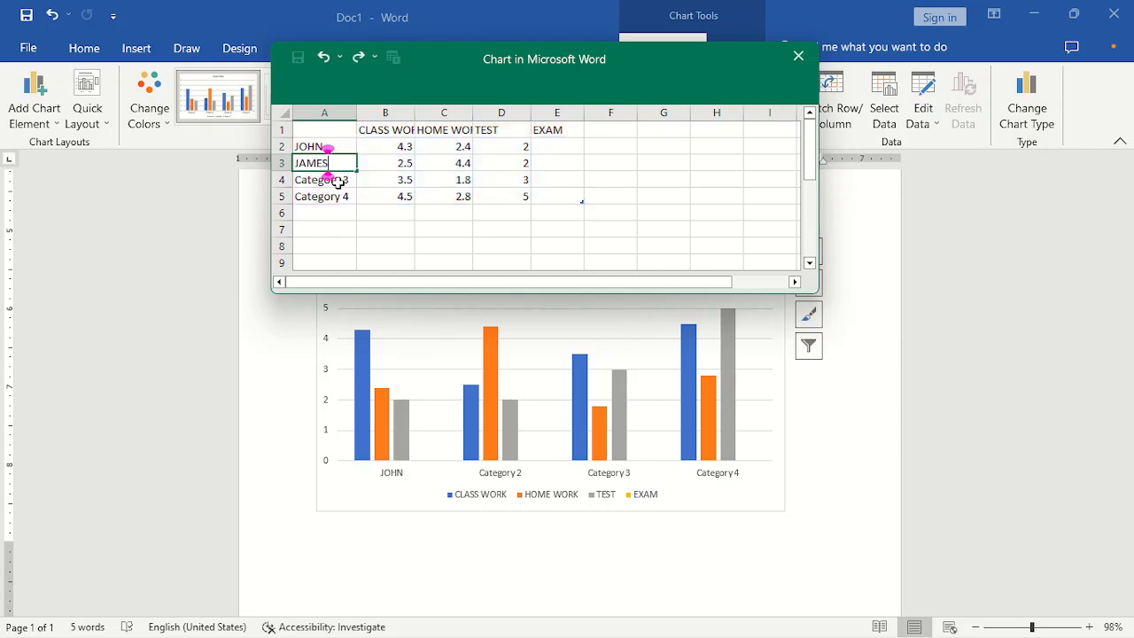
pyautogui.click(344, 182)
pyautogui.write('SAKAWKA')
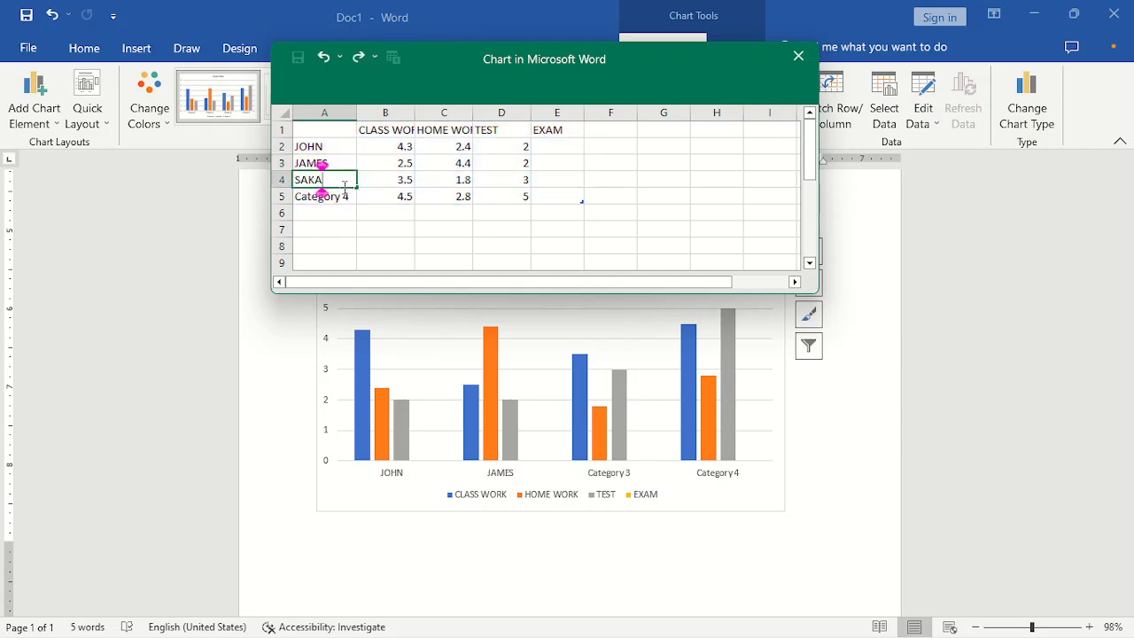
pyautogui.press('BackSpace')
pyautogui.press('BackSpace')
pyautogui.write('AKA')
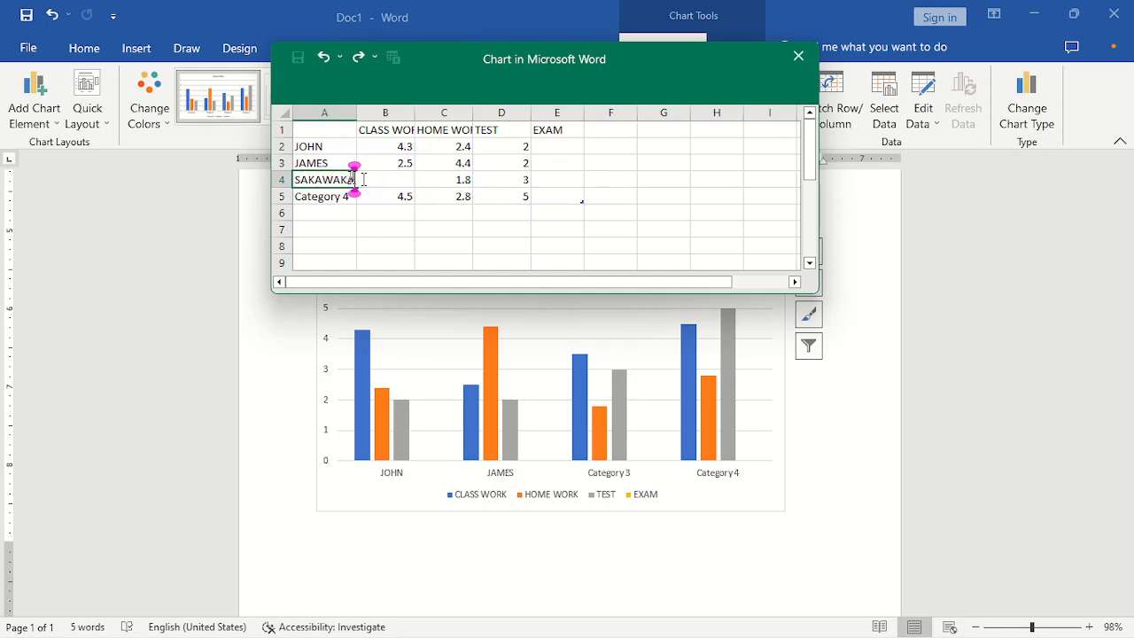
pyautogui.click(312, 196)
pyautogui.write('GEORGE')
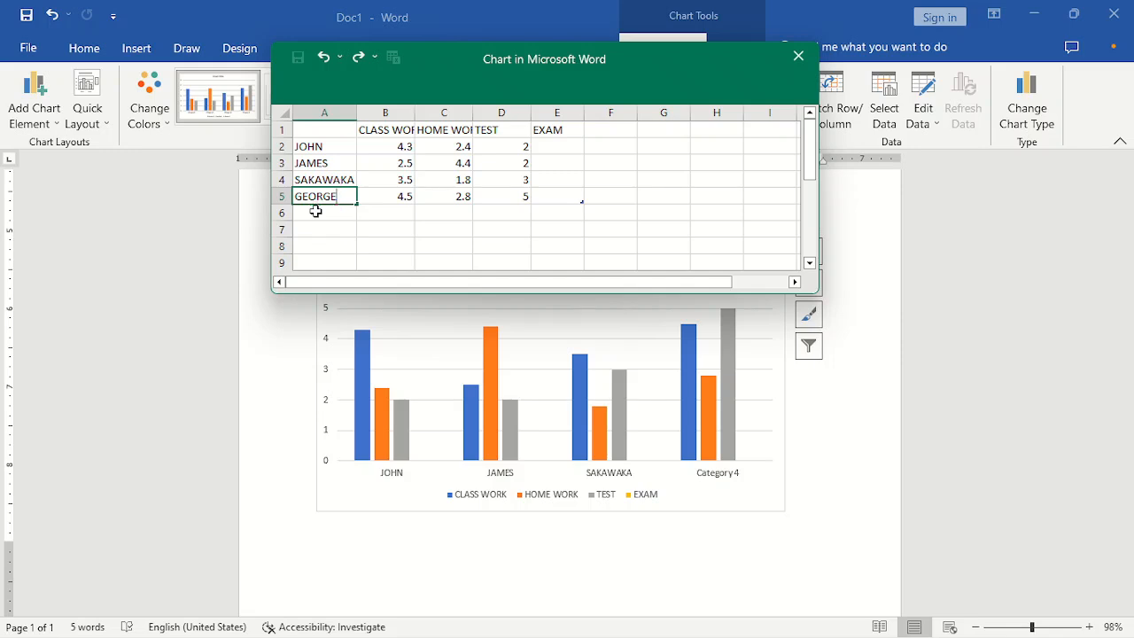
# Step: Add two more students' names as new categories in cells A6 and A7
pyautogui.click(317, 212)
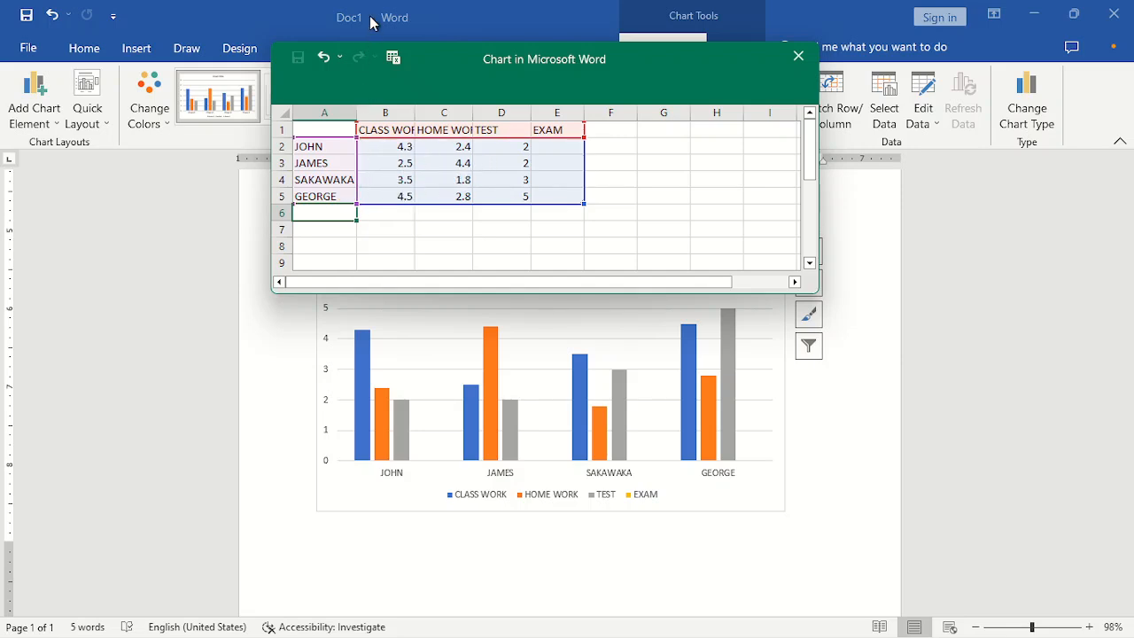
pyautogui.write('YEMI')
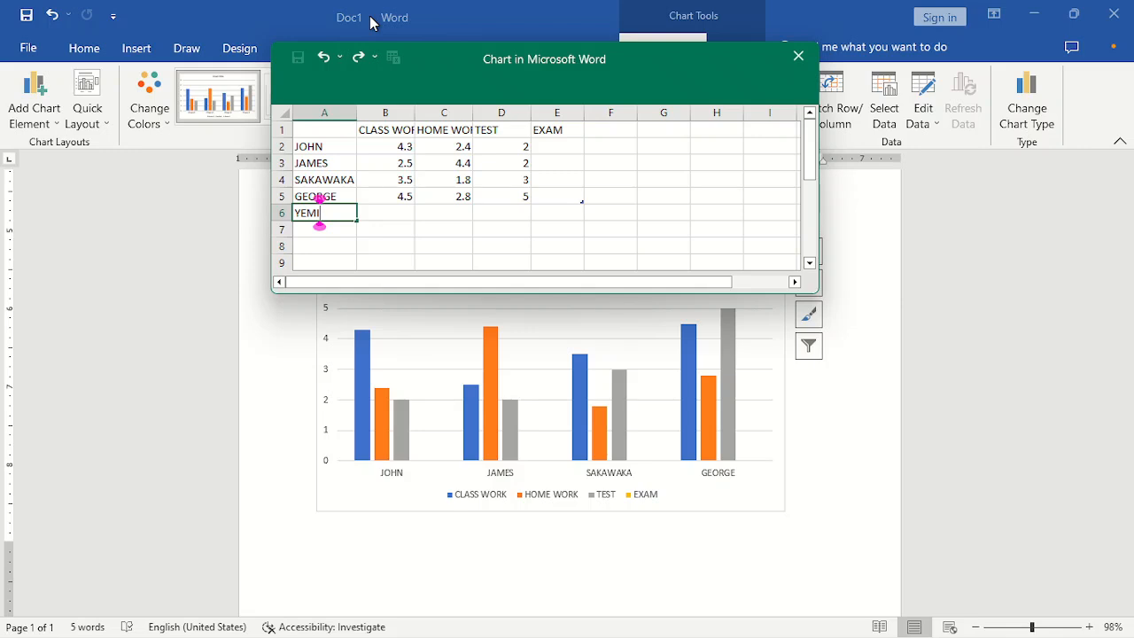
pyautogui.press('Return')
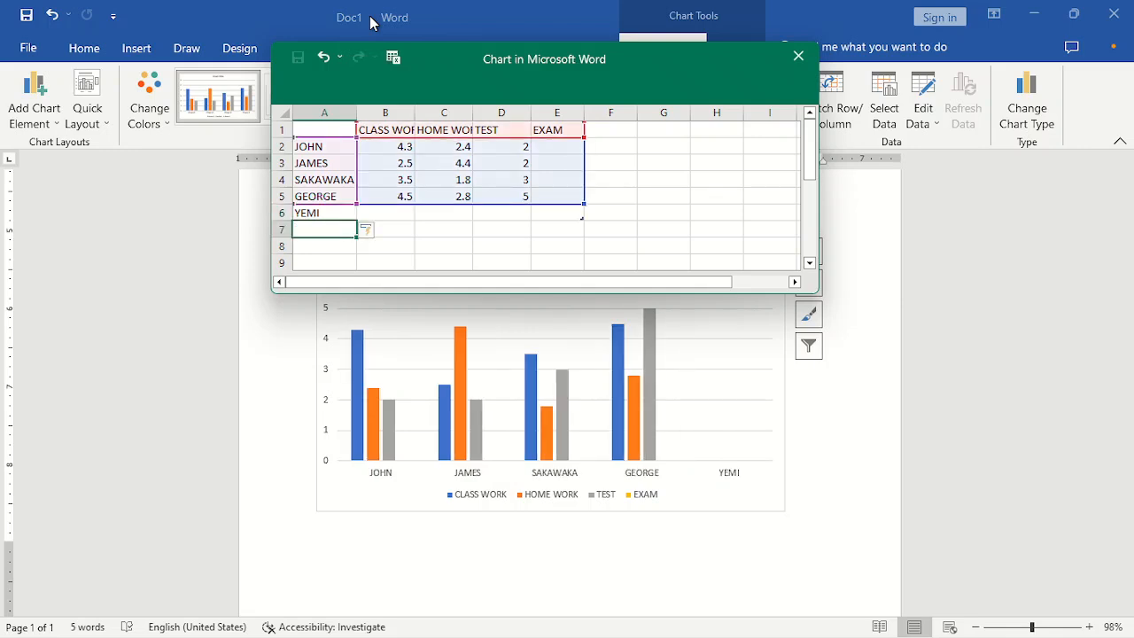
pyautogui.write('MODUPE')
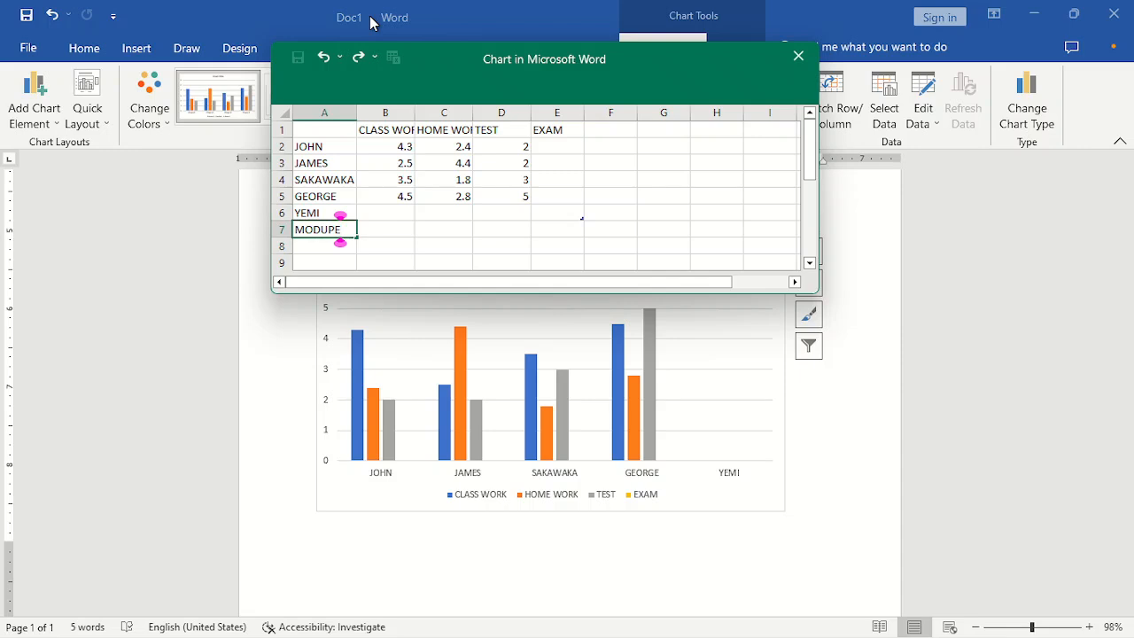
# Step: Enter the first student's scores in row 2: CLASS WORK 5, HOME WORK 5, TEST 15 and EXAM 25
pyautogui.click(383, 149)
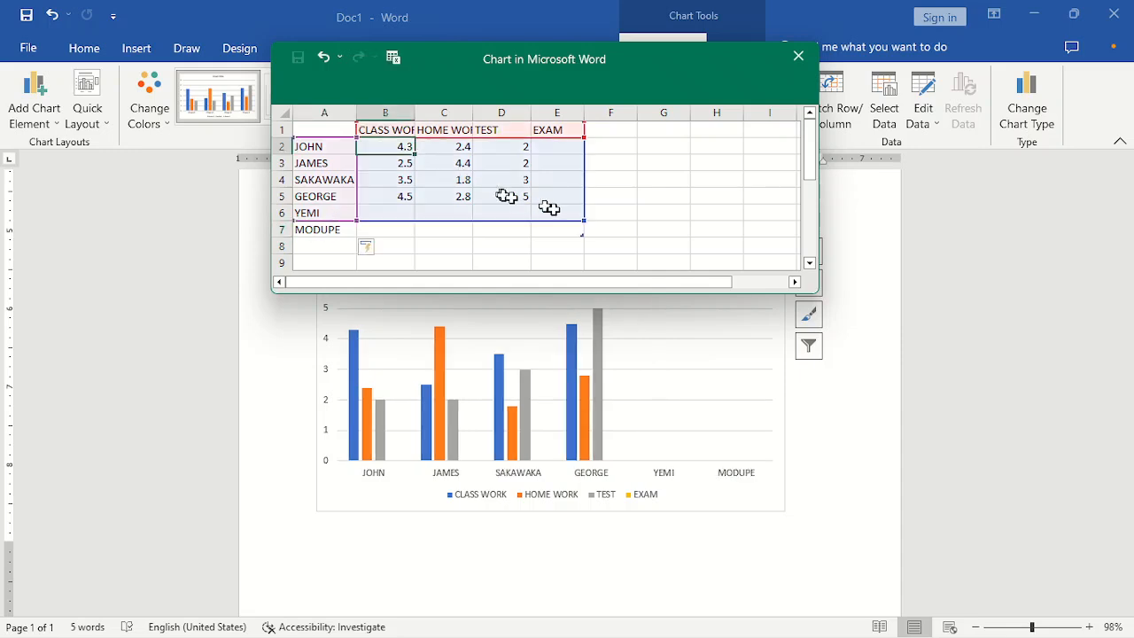
pyautogui.write('5')
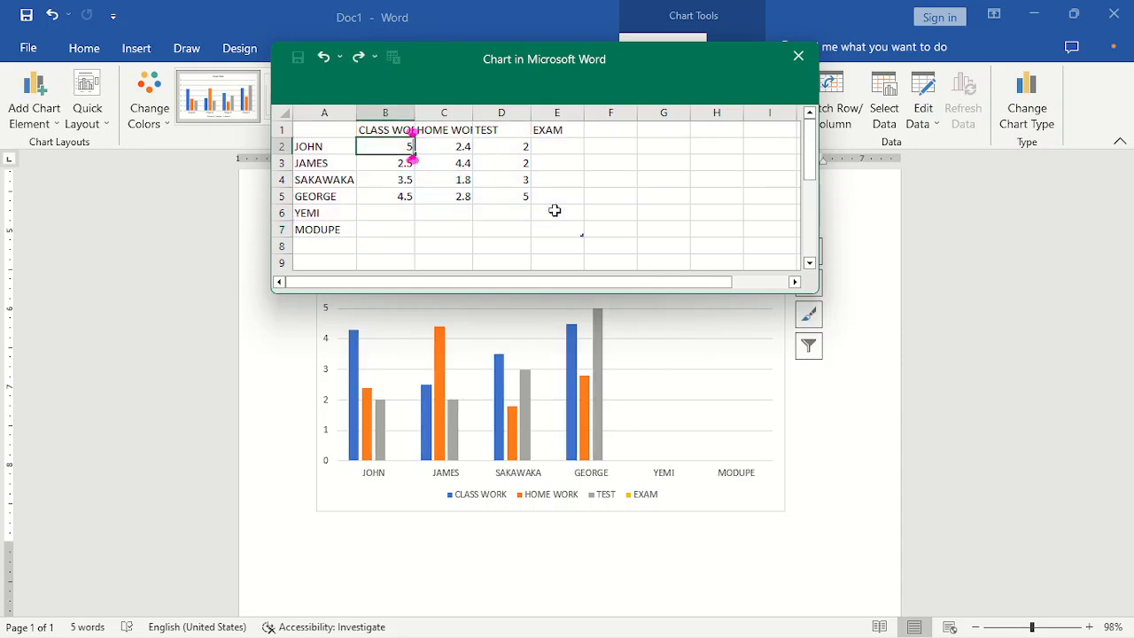
pyautogui.click(449, 147)
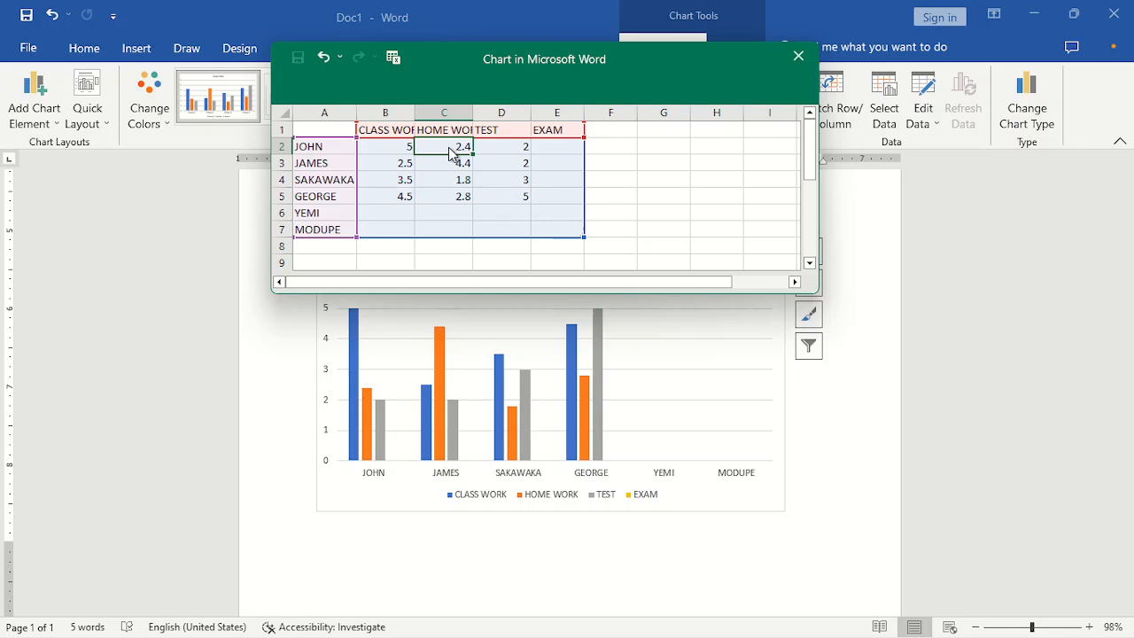
pyautogui.write('5')
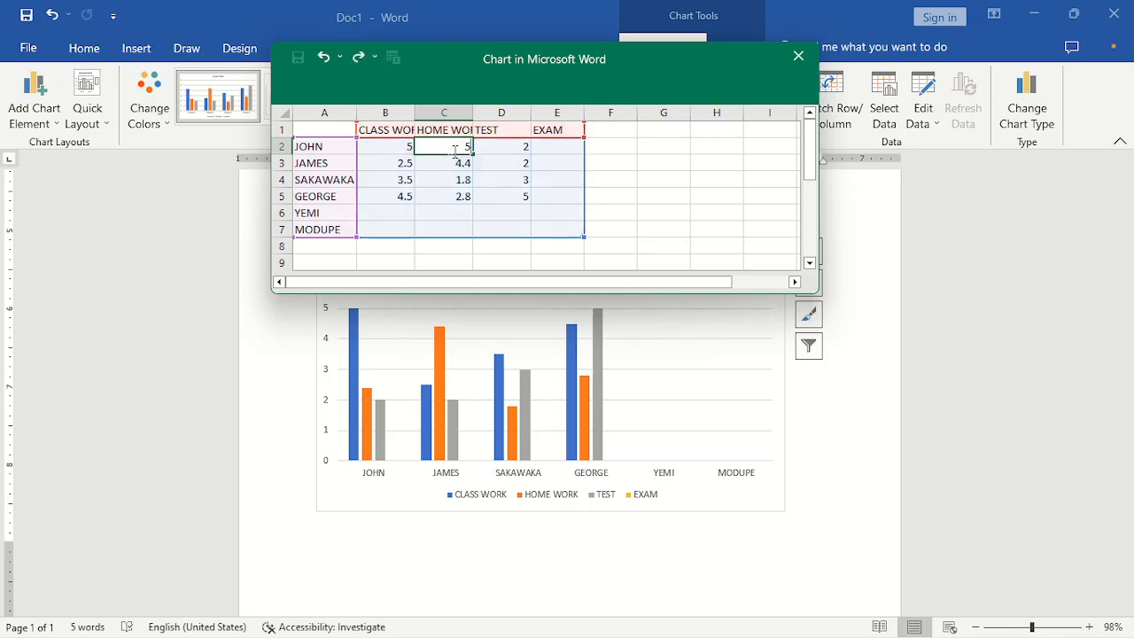
pyautogui.click(488, 148)
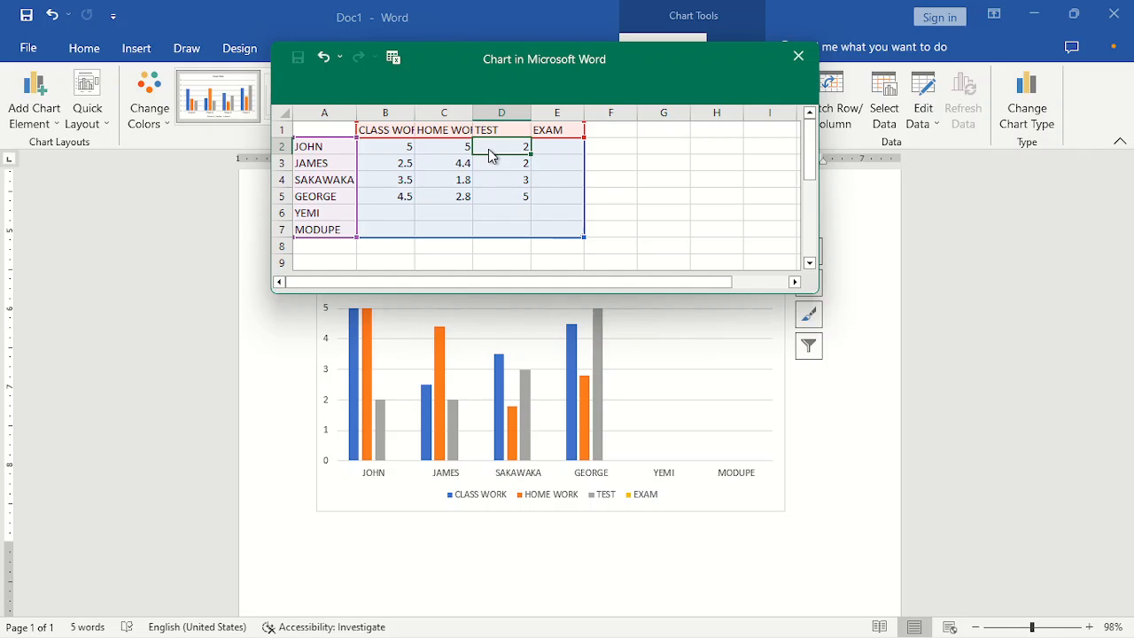
pyautogui.write('15')
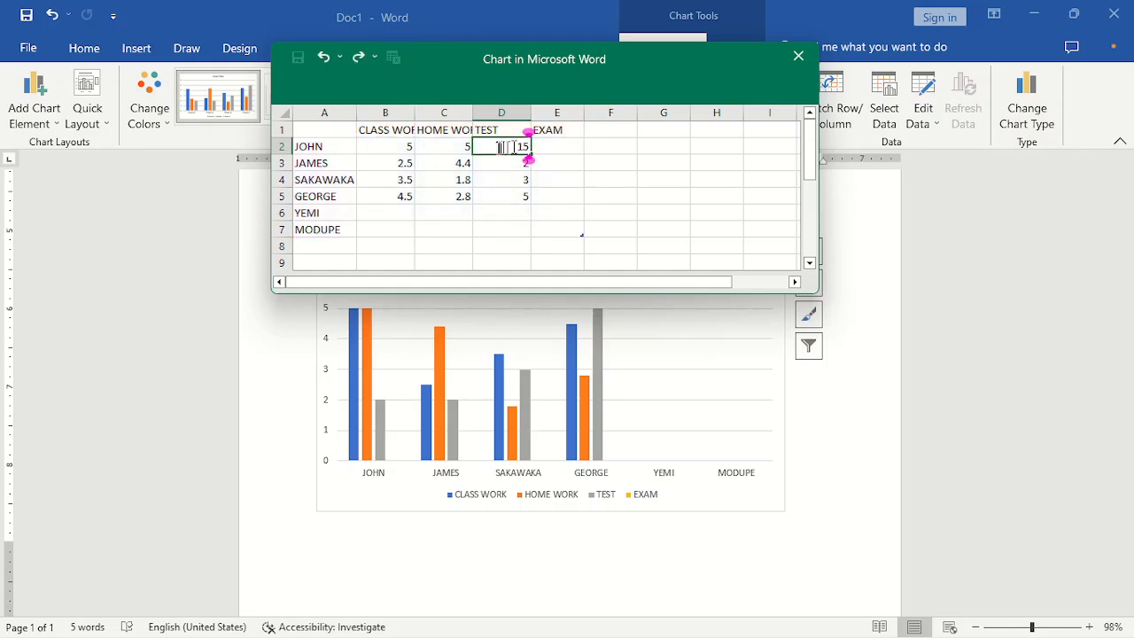
pyautogui.click(545, 151)
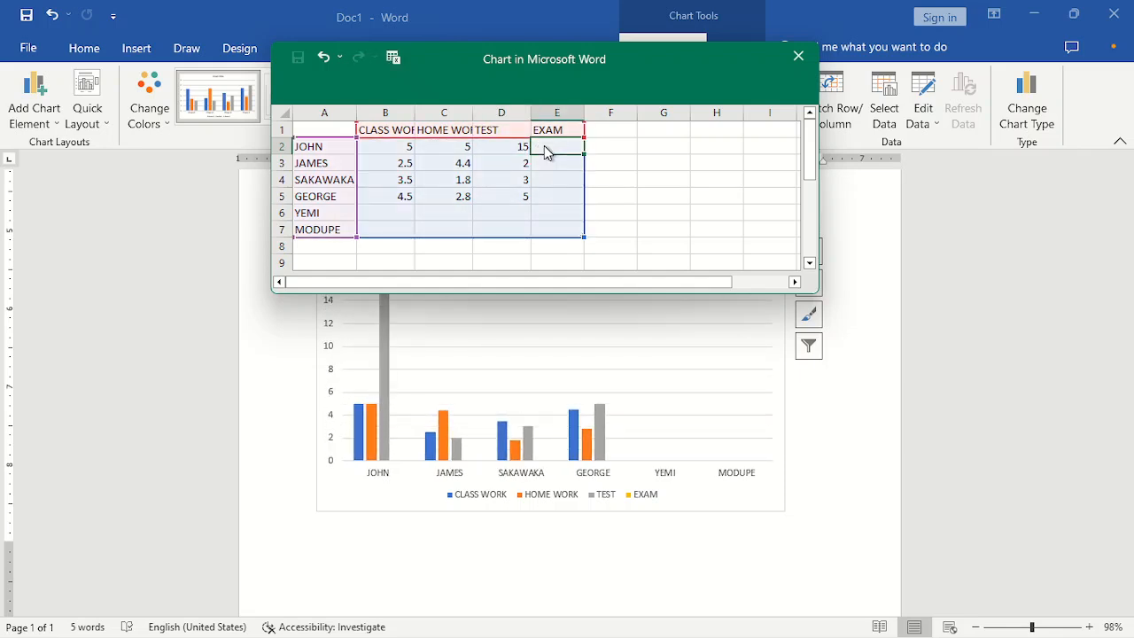
pyautogui.write('25')
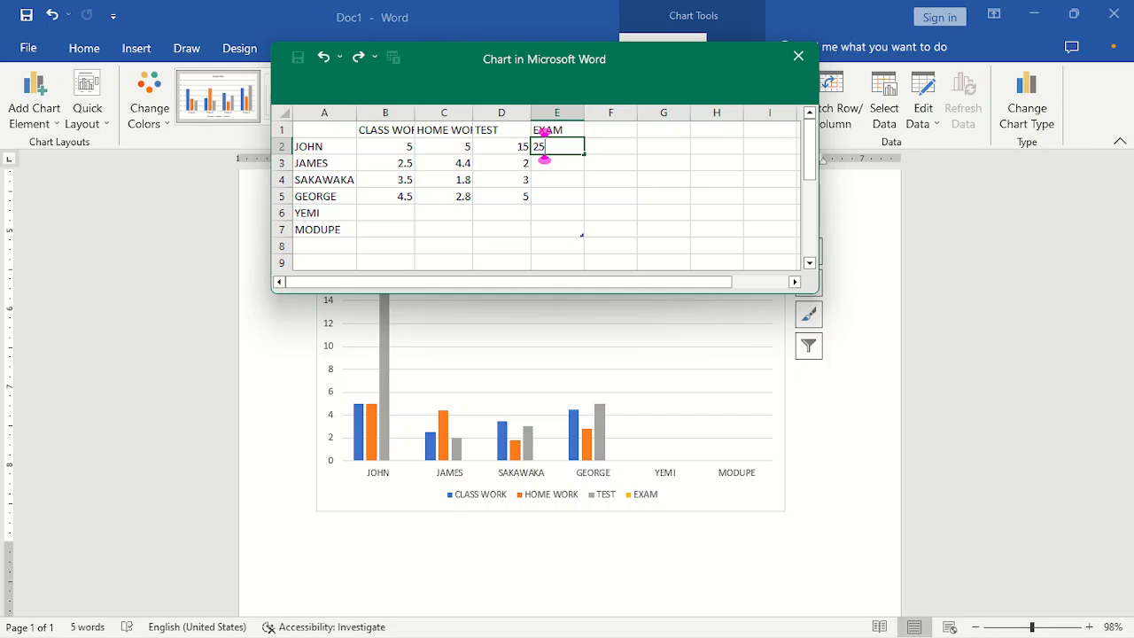
# Step: Enter the second student's scores in row 3: CLASS WORK 4, HOME WORK 5, TEST 20 and EXAM 30
pyautogui.click(399, 158)
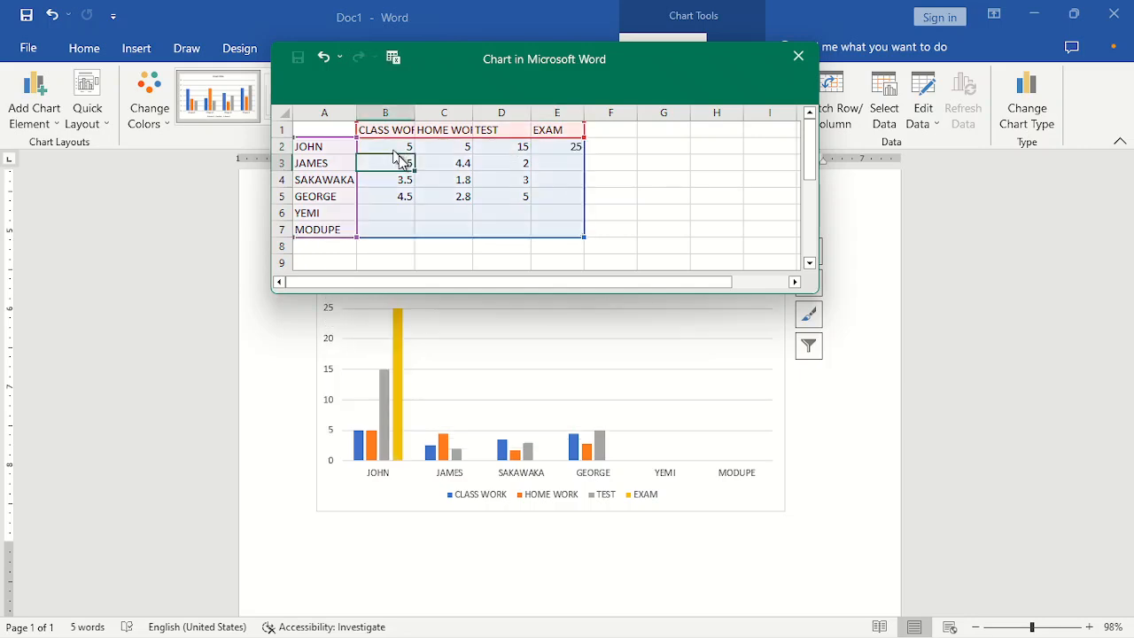
pyautogui.write('4')
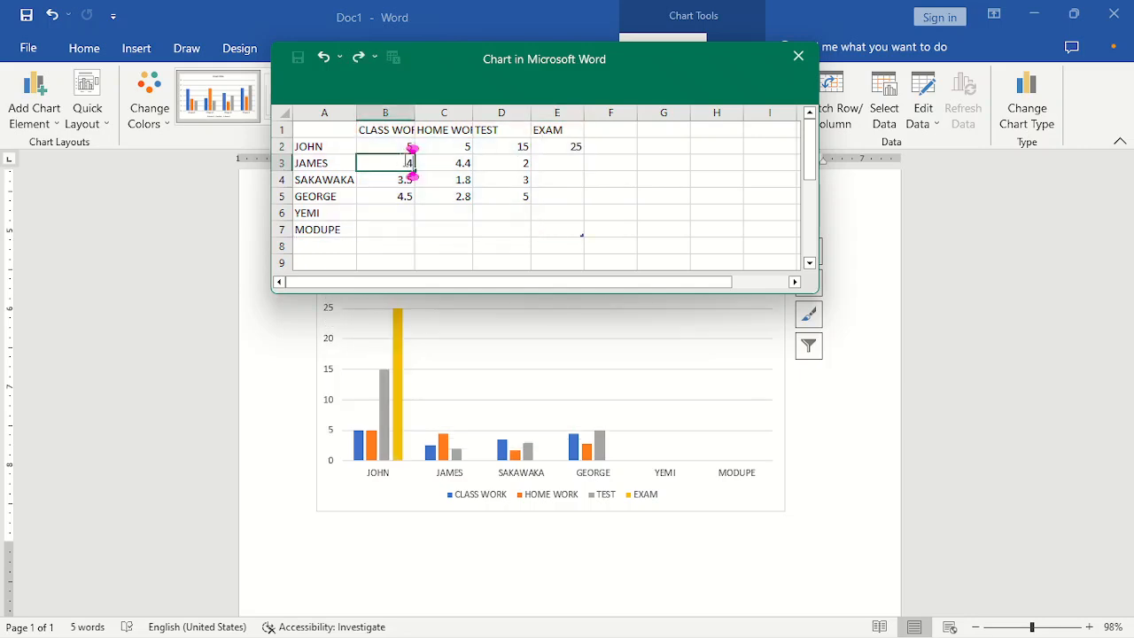
pyautogui.click(446, 169)
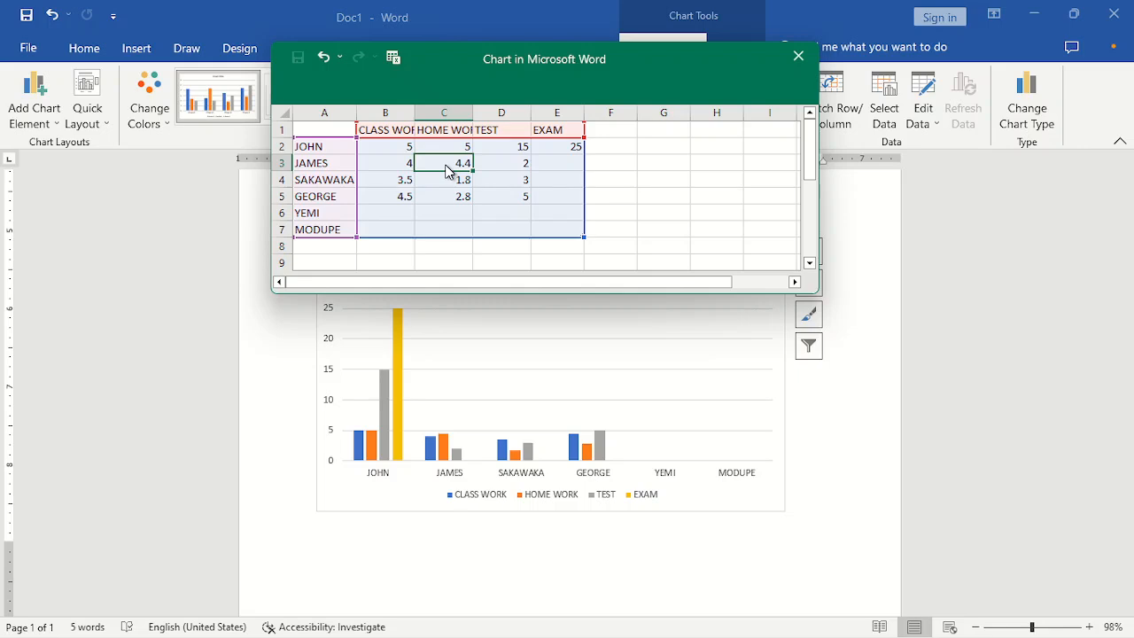
pyautogui.write('5')
pyautogui.click(494, 167)
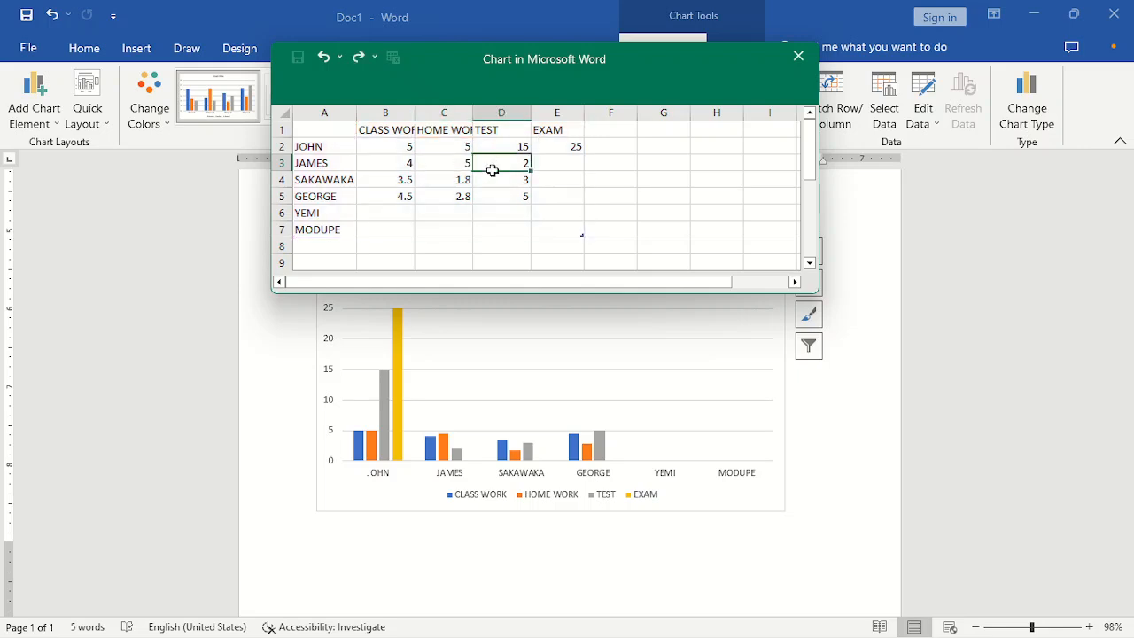
pyautogui.write('2')
pyautogui.click(571, 167)
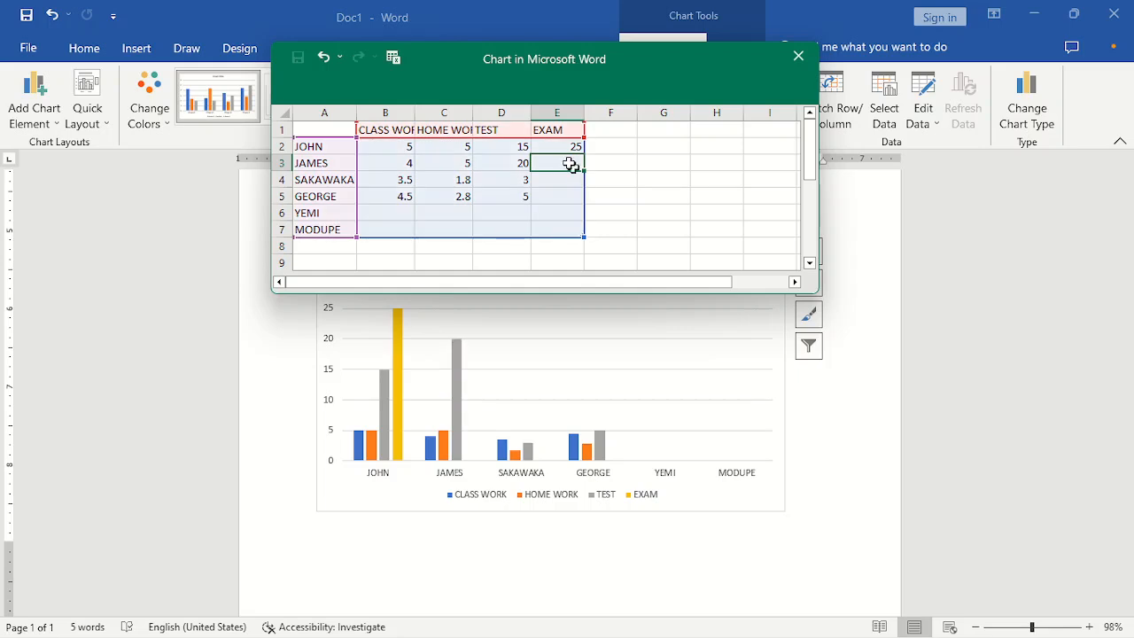
pyautogui.write('30')
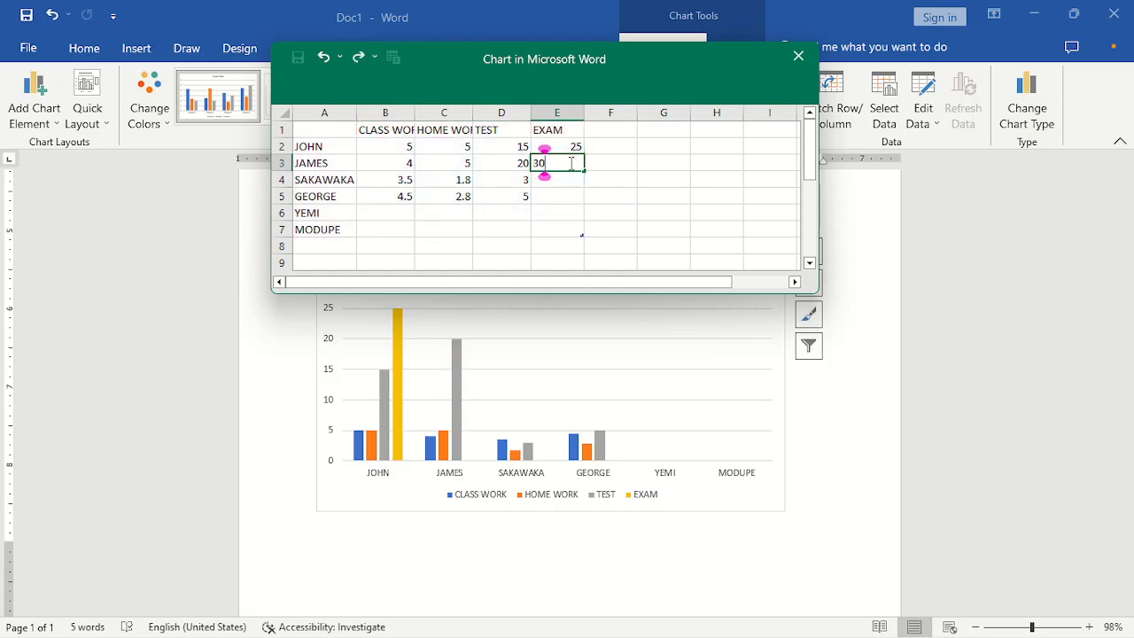
# Step: Enter the third student's scores in row 4: CLASS WORK 3, HOME WORK 2, TEST 20 and EXAM 45
pyautogui.click(395, 182)
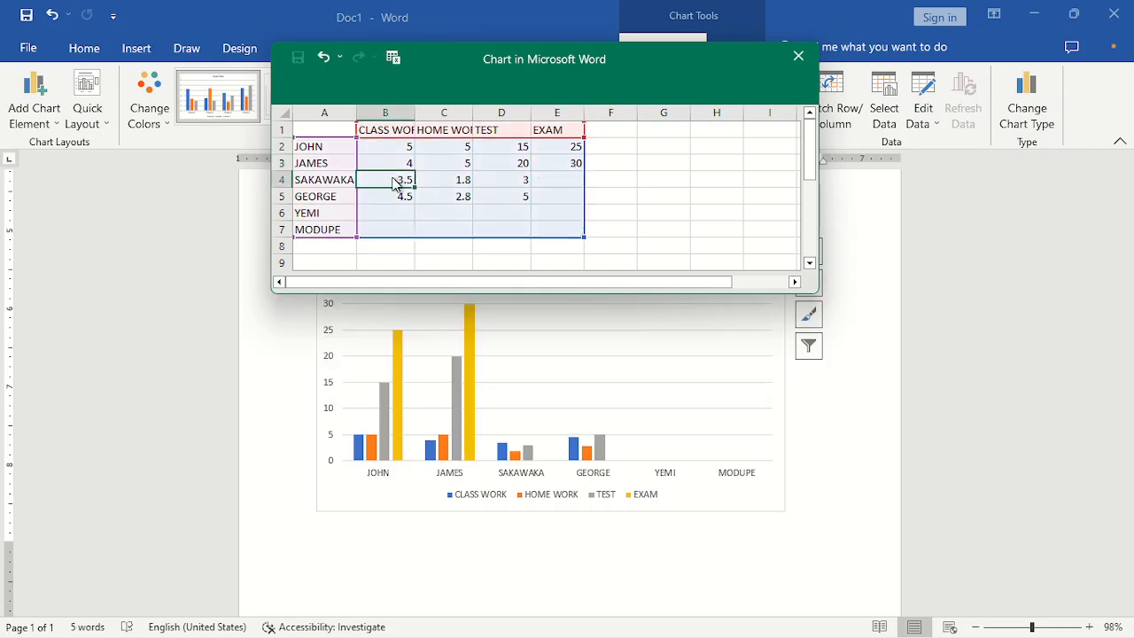
pyautogui.write('3')
pyautogui.click(441, 181)
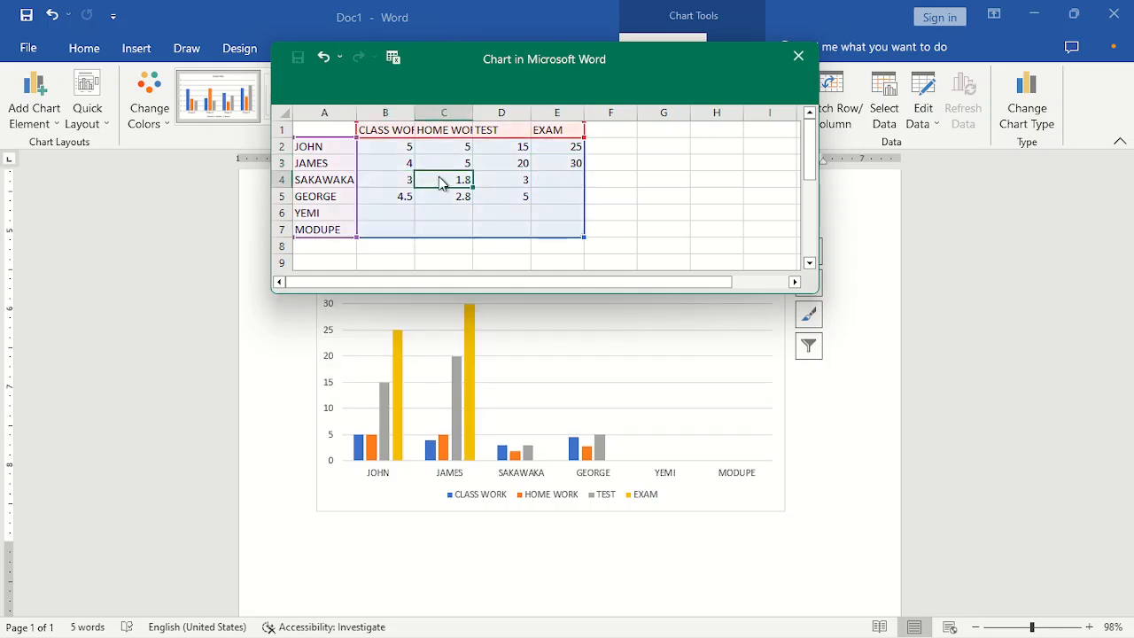
pyautogui.write('2')
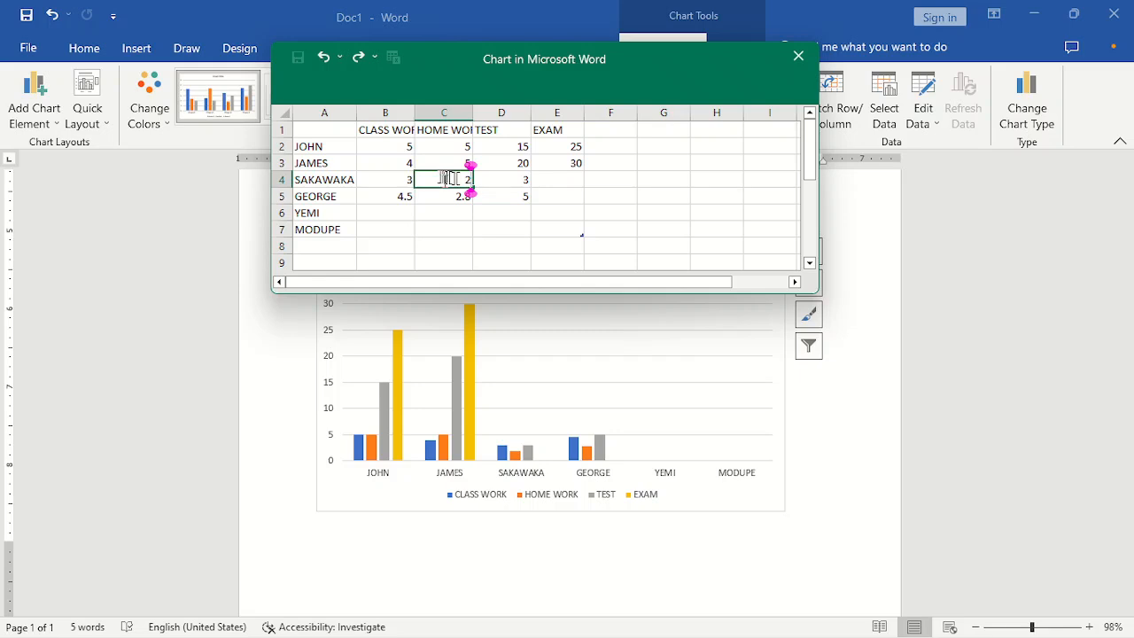
pyautogui.click(505, 184)
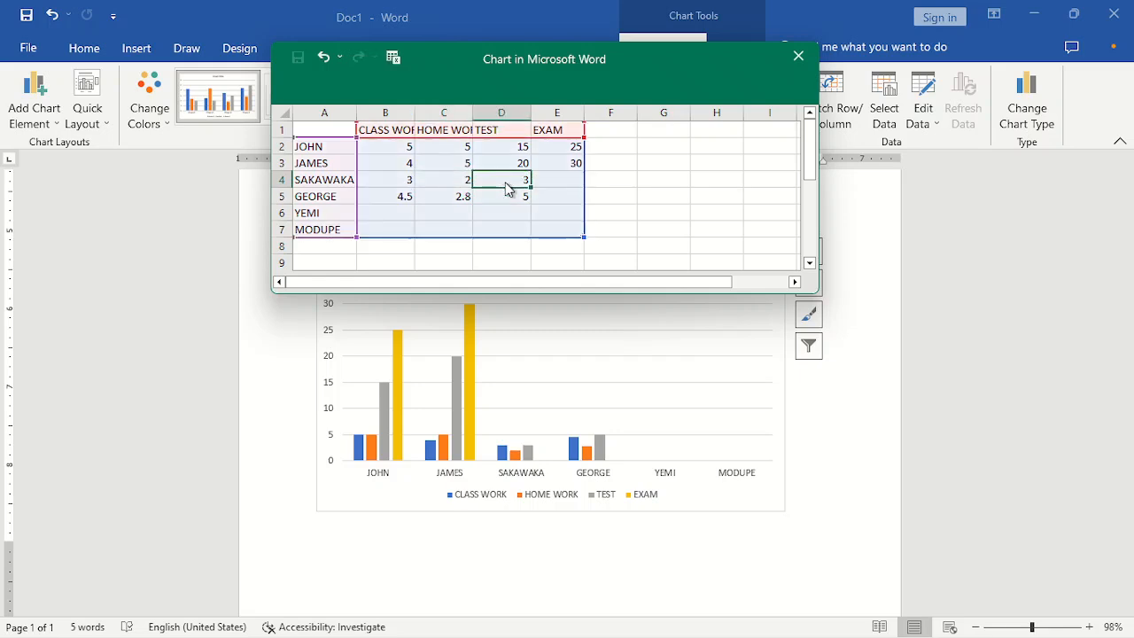
pyautogui.write('20')
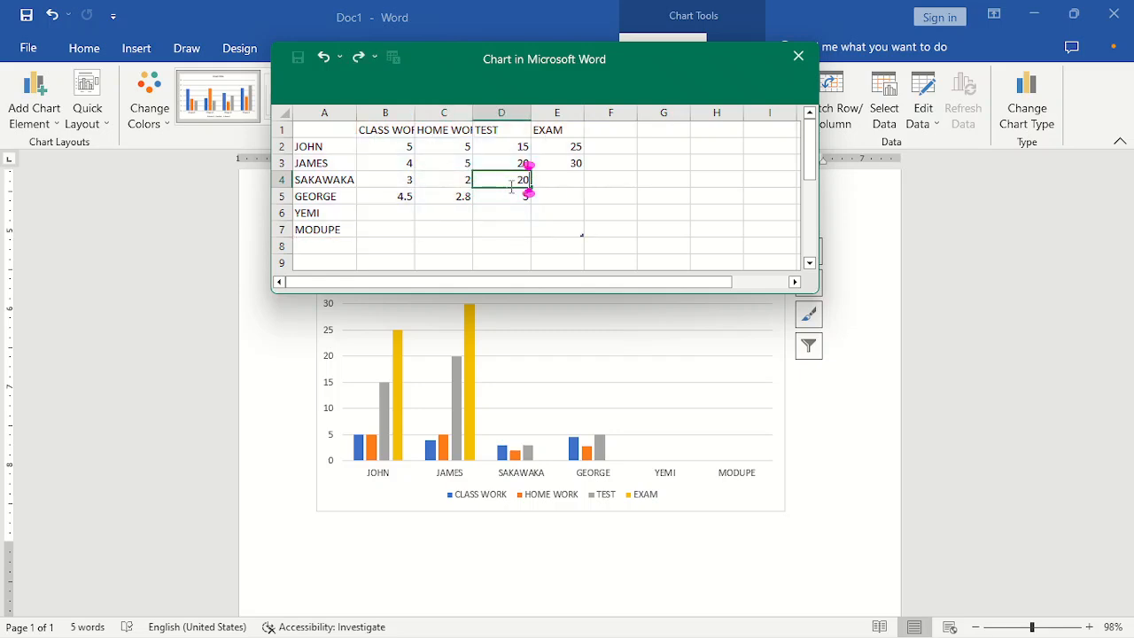
pyautogui.click(548, 186)
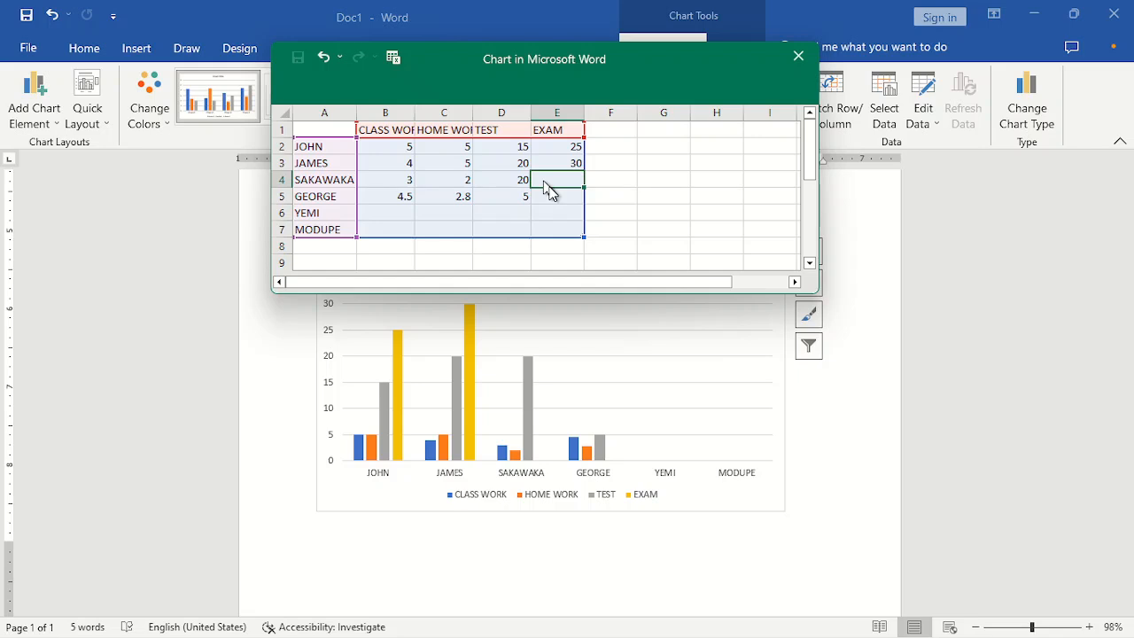
pyautogui.write('45')
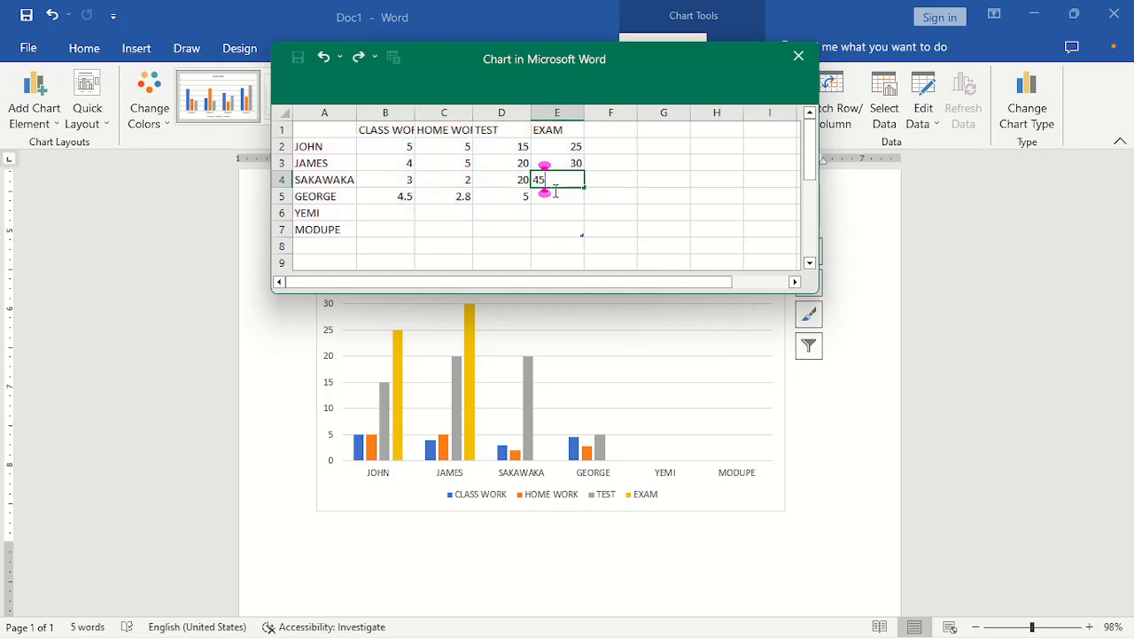
# Step: Enter the fourth student's scores in row 5: CLASS WORK 2, HOME WORK 5, TEST 10 and EXAM 27
pyautogui.click(407, 196)
pyautogui.write('2')
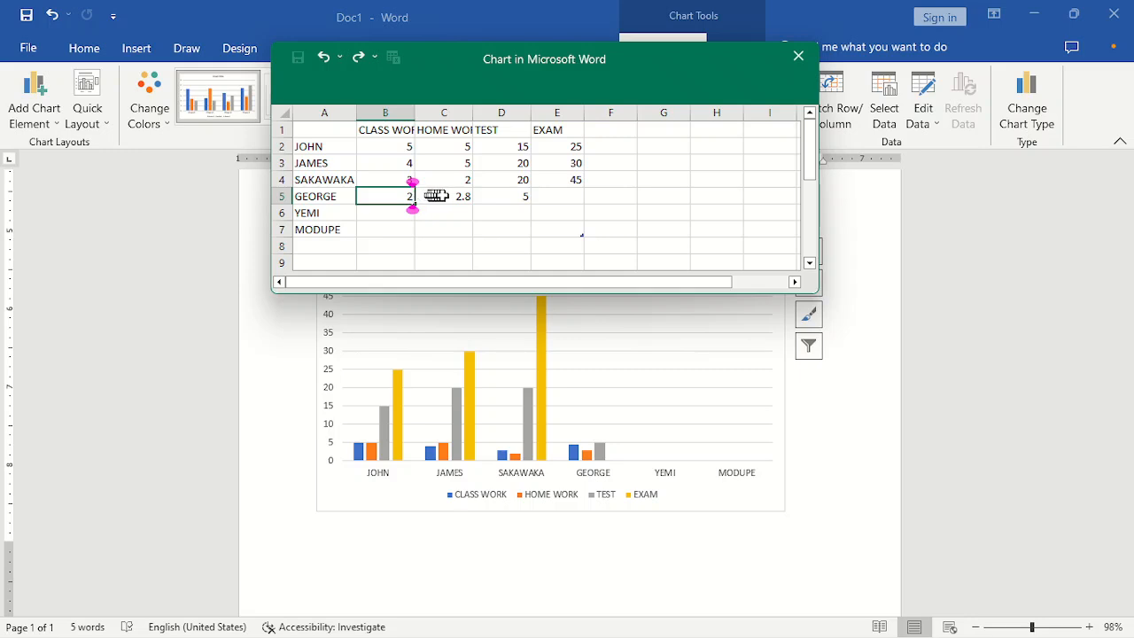
pyautogui.click(441, 196)
pyautogui.write('5')
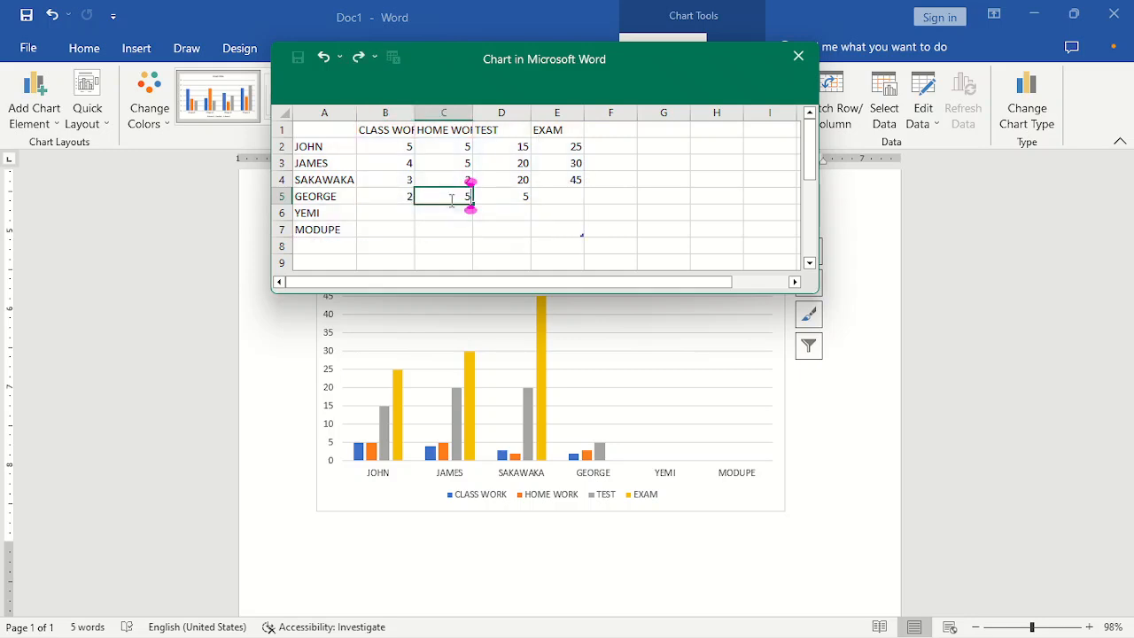
pyautogui.click(498, 204)
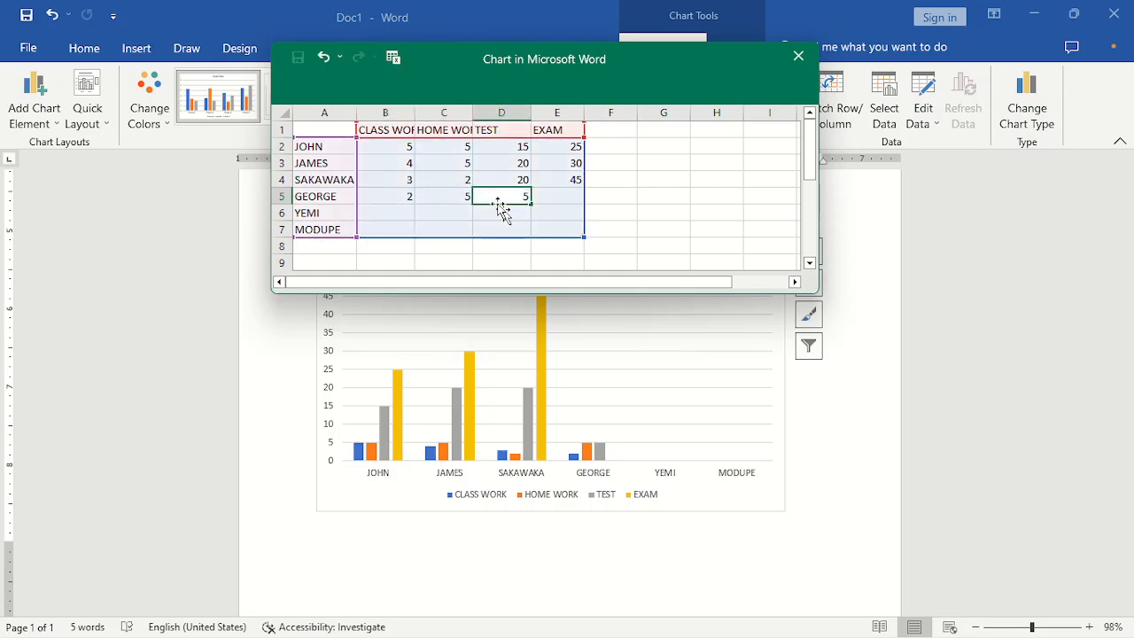
pyautogui.write('10')
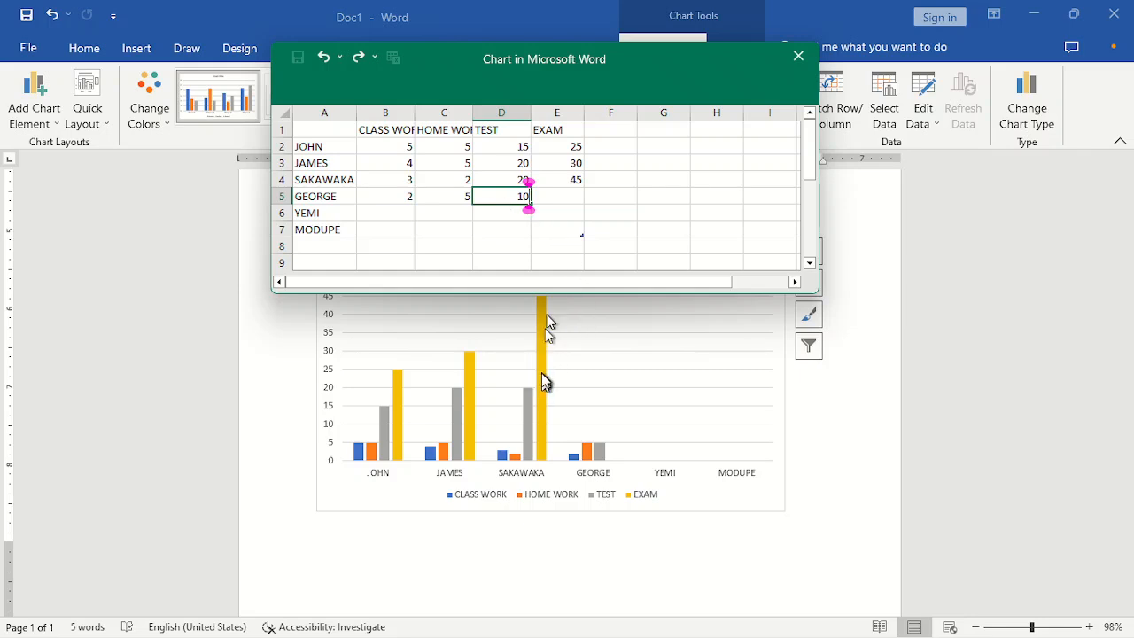
pyautogui.click(560, 196)
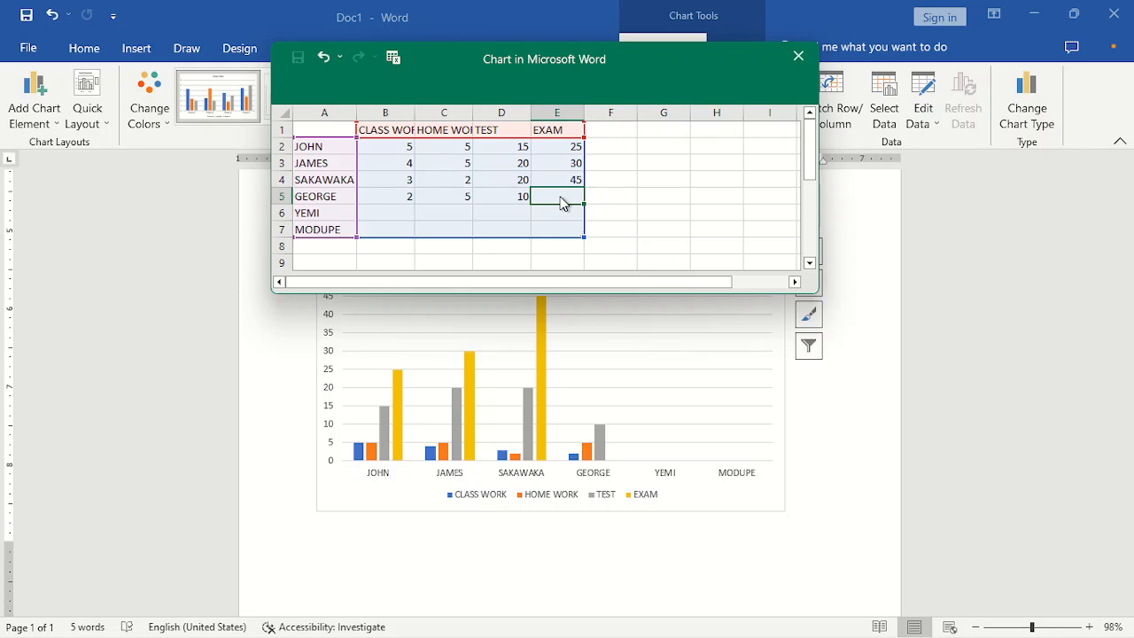
pyautogui.write('27')
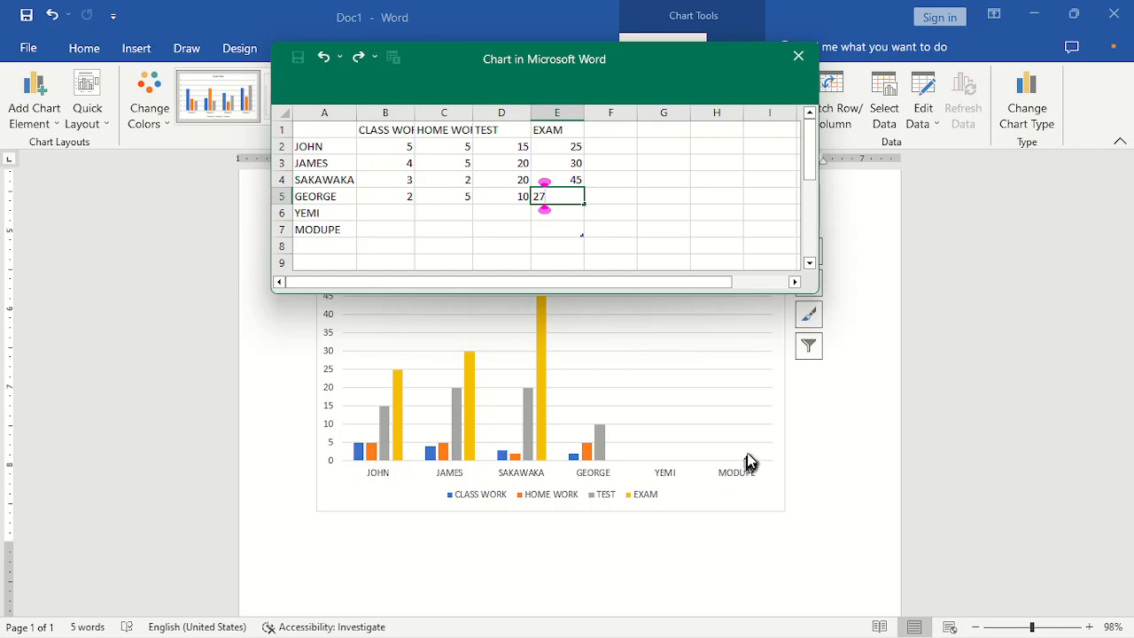
# Step: Enter the fifth student's scores in row 6: CLASS WORK 5, HOME WORK 5, TEST 20 and EXAM 60
pyautogui.click(386, 214)
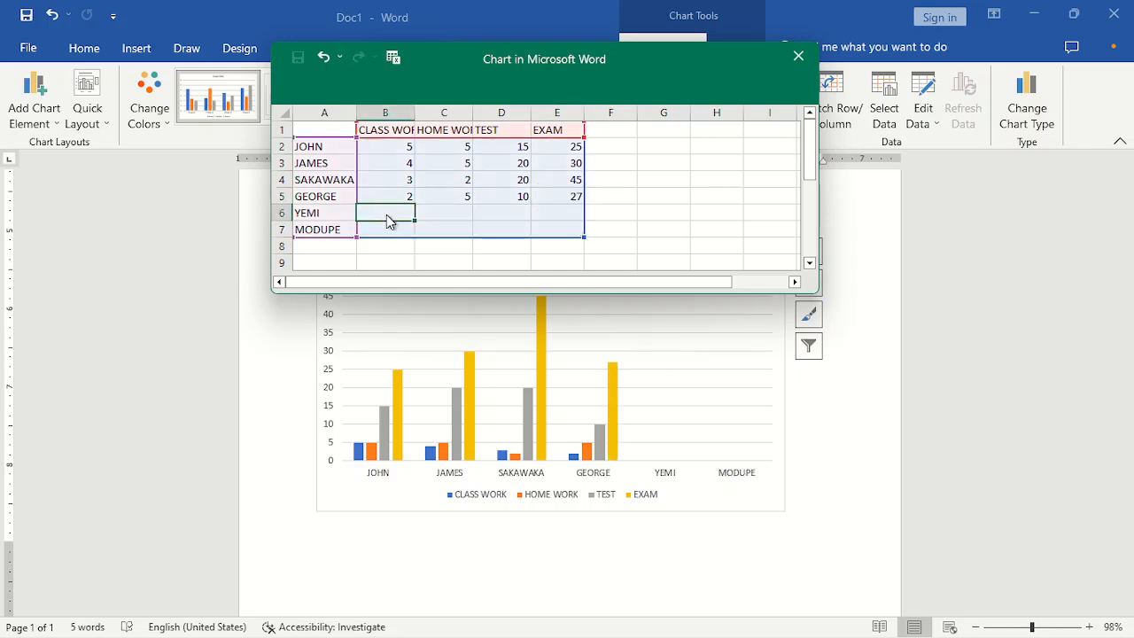
pyautogui.write('5')
pyautogui.click(432, 214)
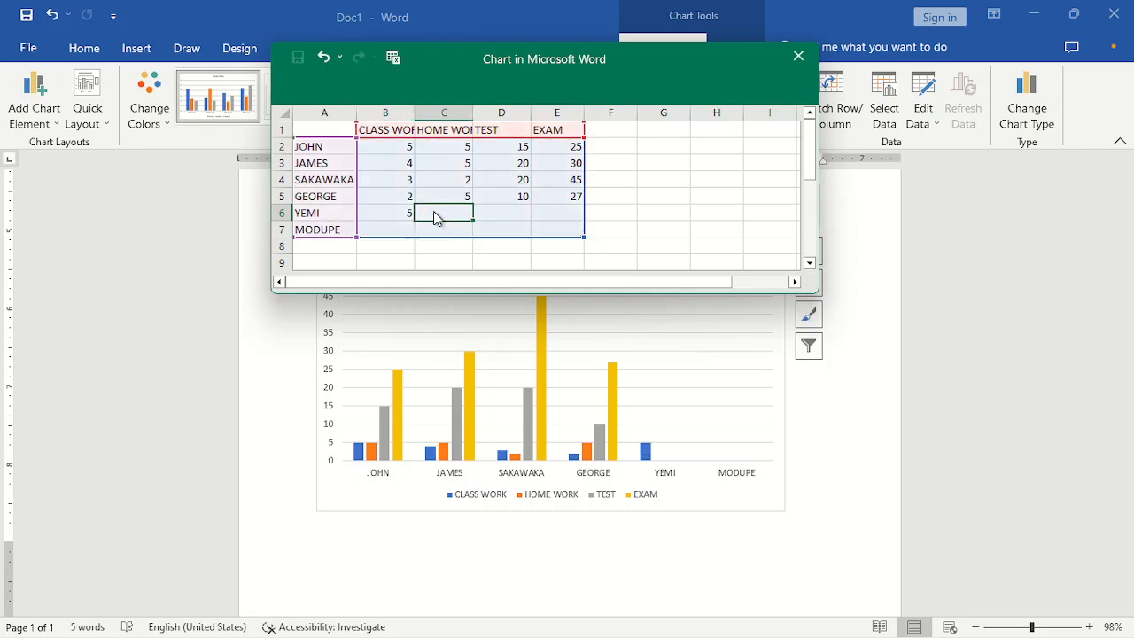
pyautogui.write('5')
pyautogui.click(490, 215)
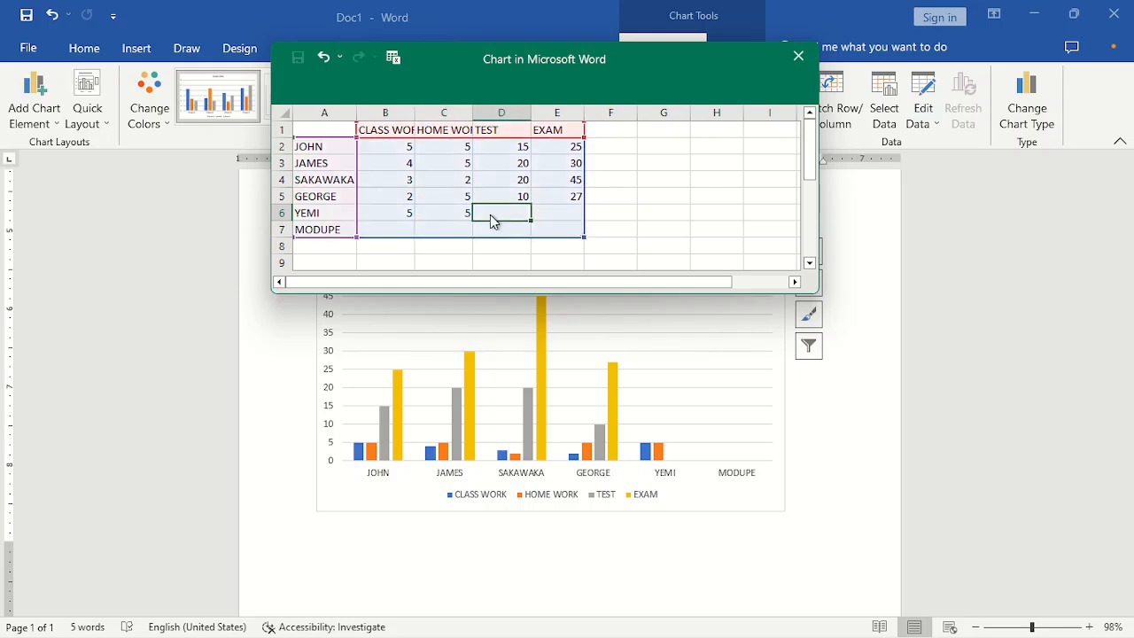
pyautogui.write('20')
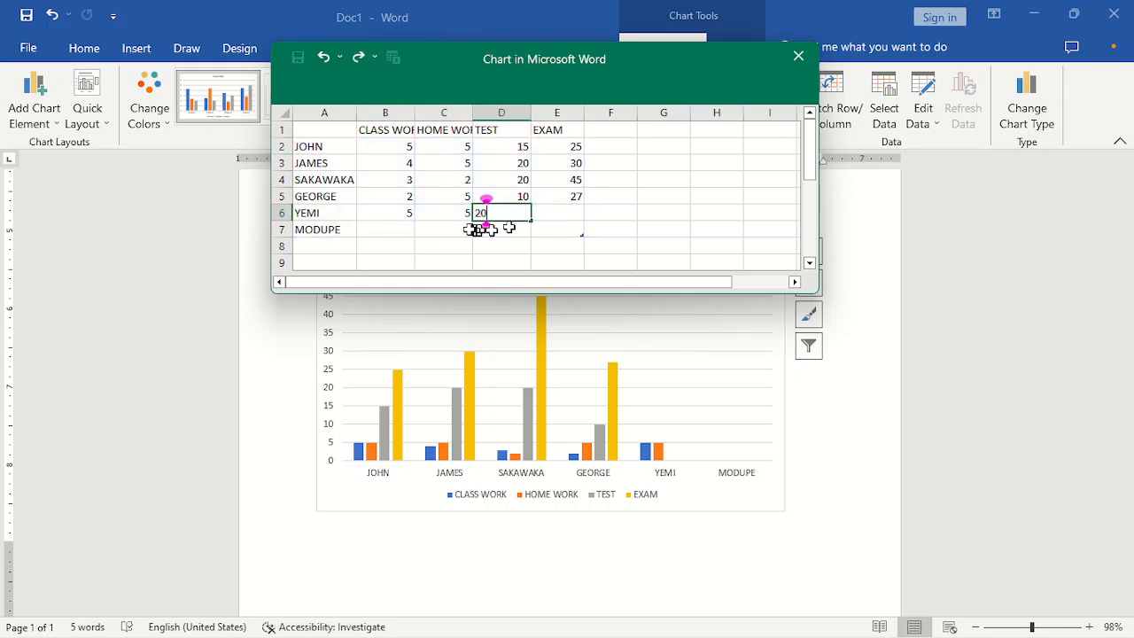
pyautogui.click(547, 212)
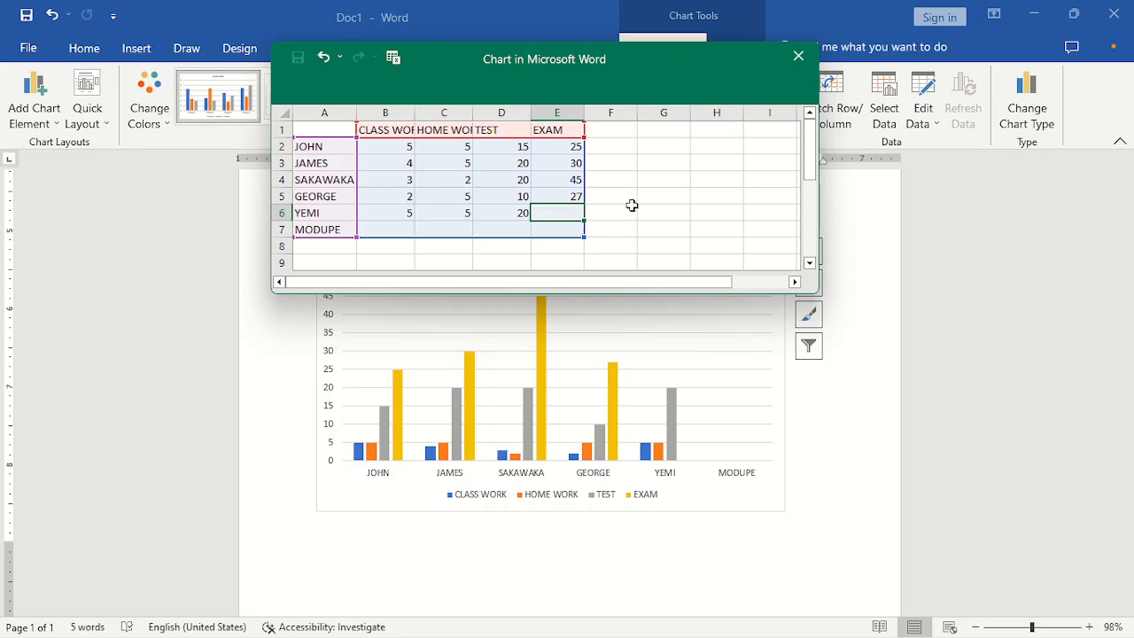
pyautogui.write('6')
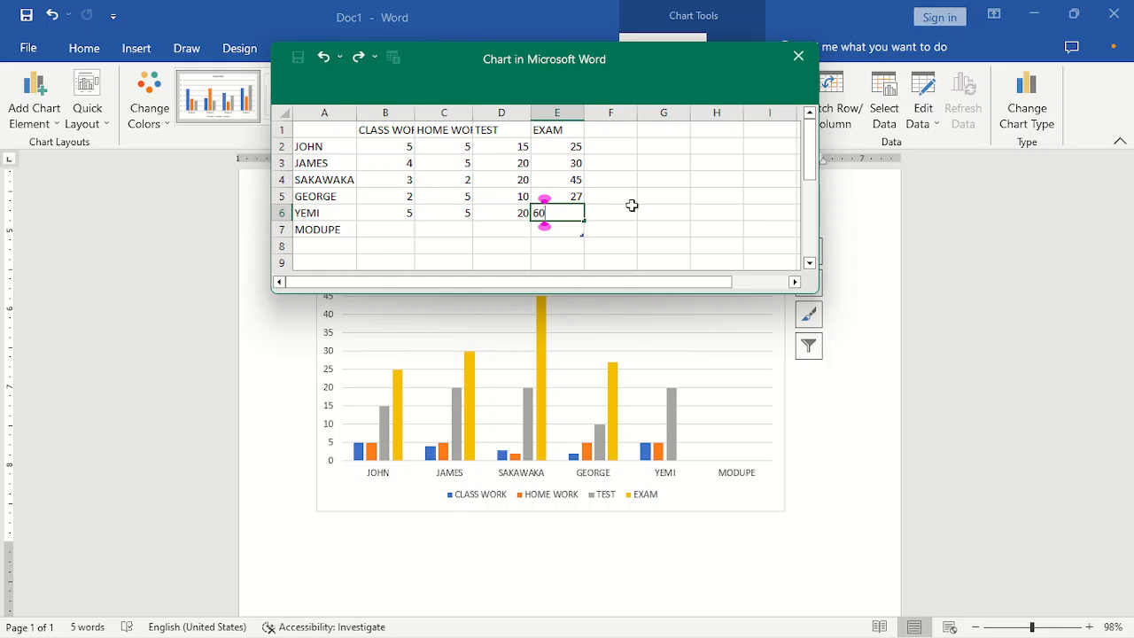
pyautogui.write('0')
# Step: Enter the sixth student's scores in row 7: CLASS WORK 4, HOME WORK 3, TEST 17 and EXAM 55
pyautogui.click(401, 230)
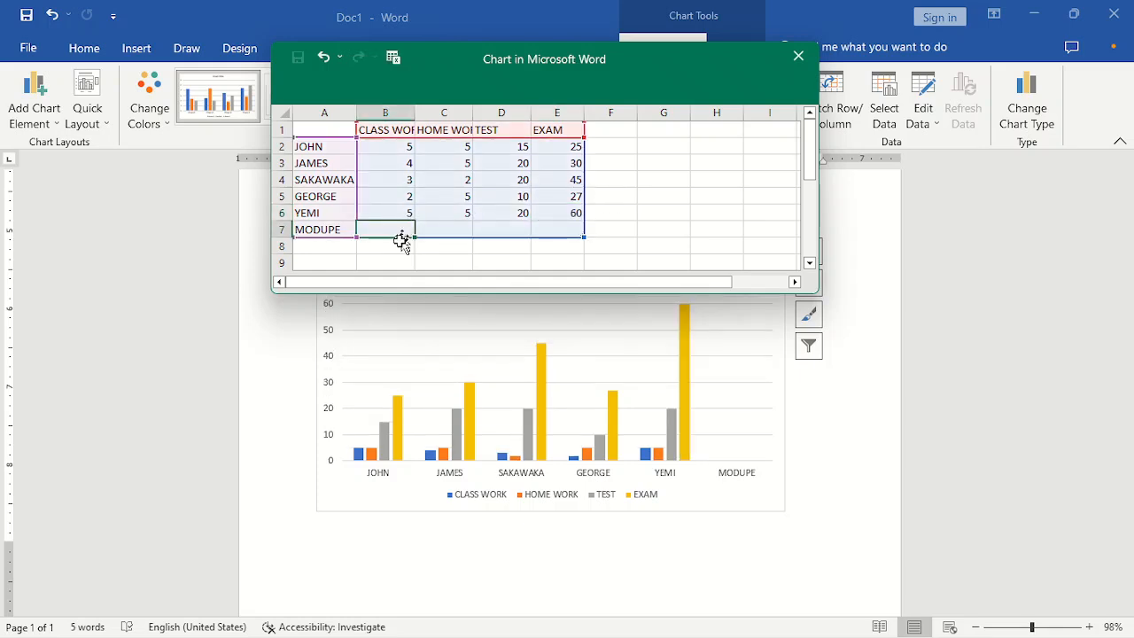
pyautogui.write('4')
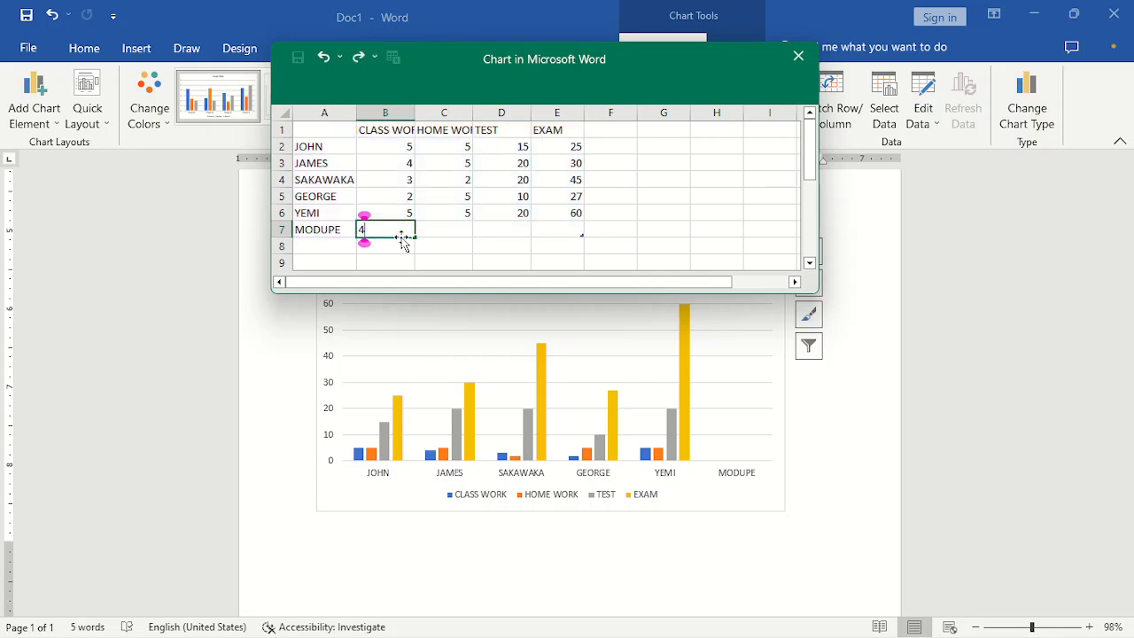
pyautogui.click(440, 234)
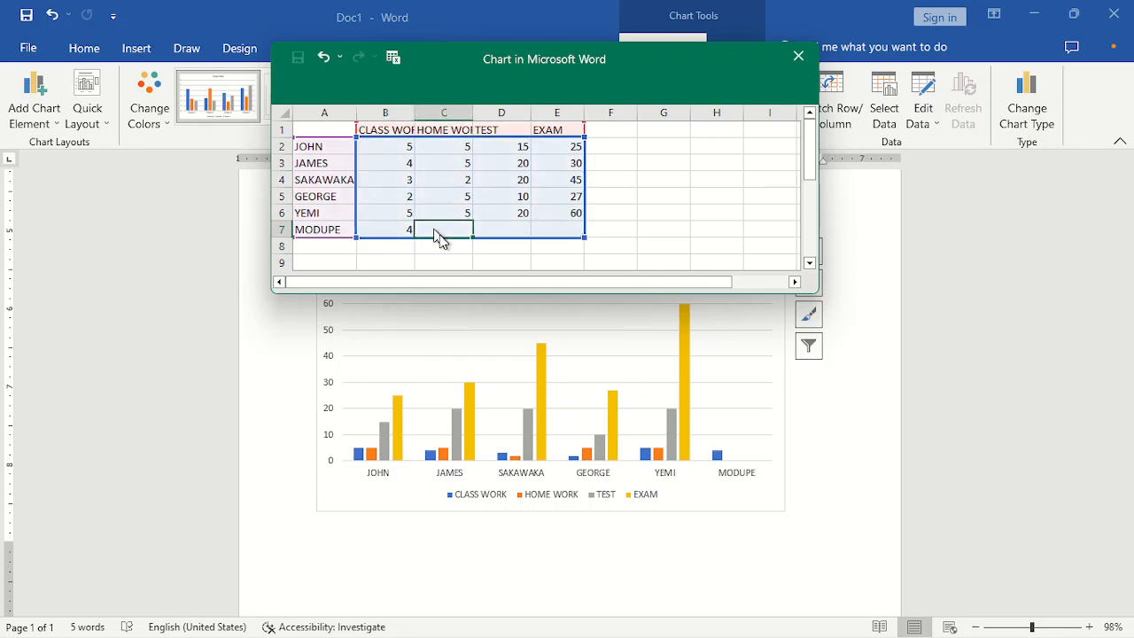
pyautogui.doubleClick(441, 234)
pyautogui.write('3')
pyautogui.click(487, 228)
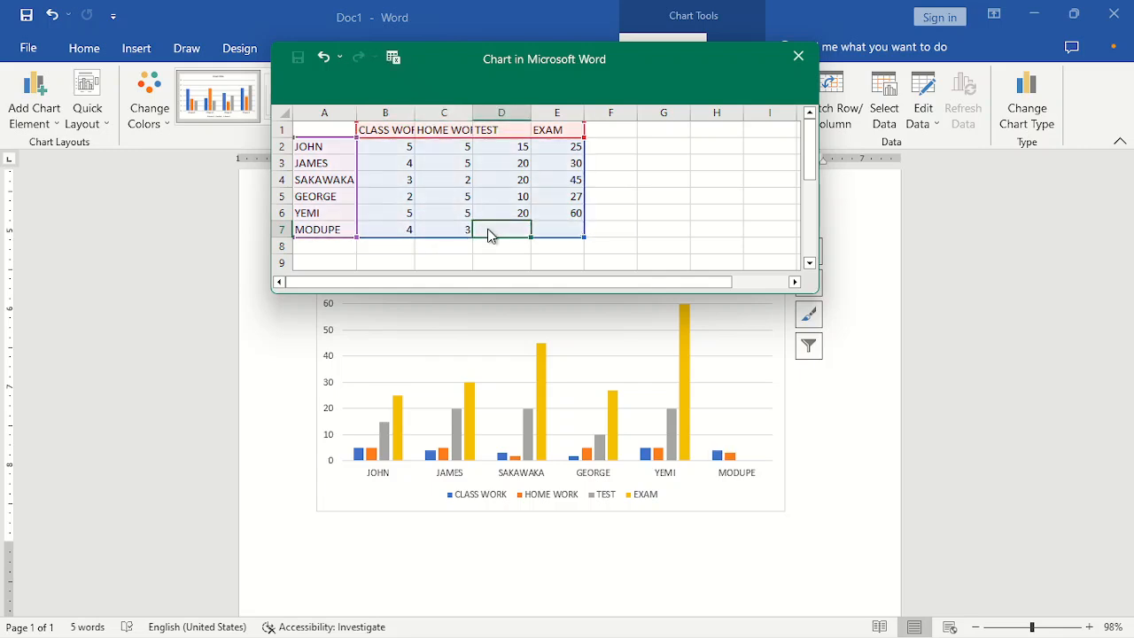
pyautogui.doubleClick(488, 234)
pyautogui.write('17')
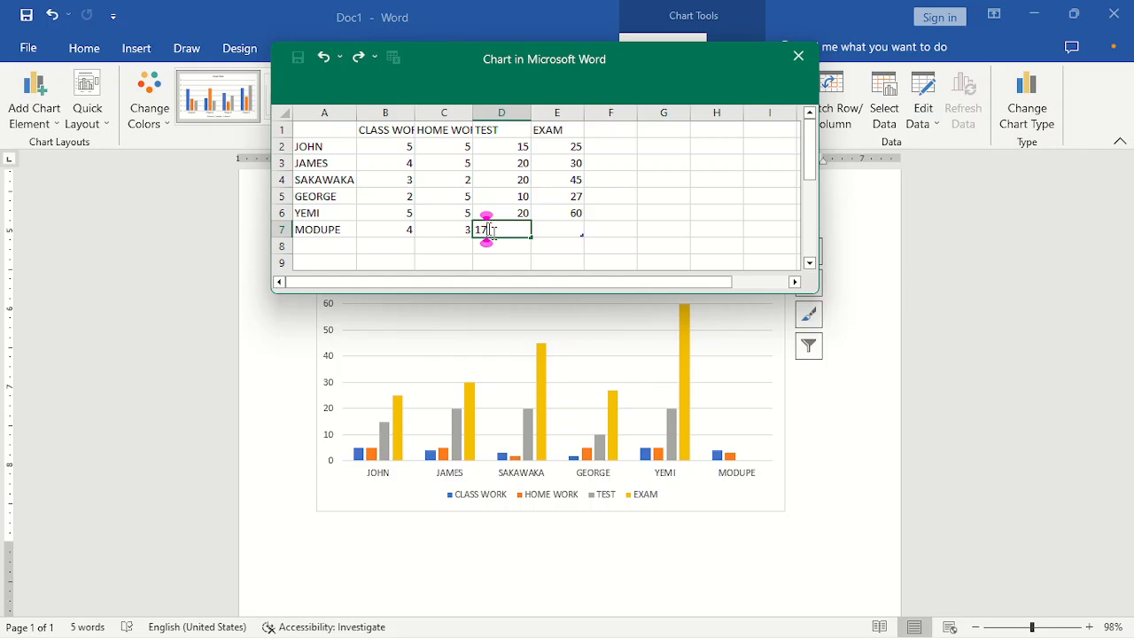
pyautogui.click(556, 230)
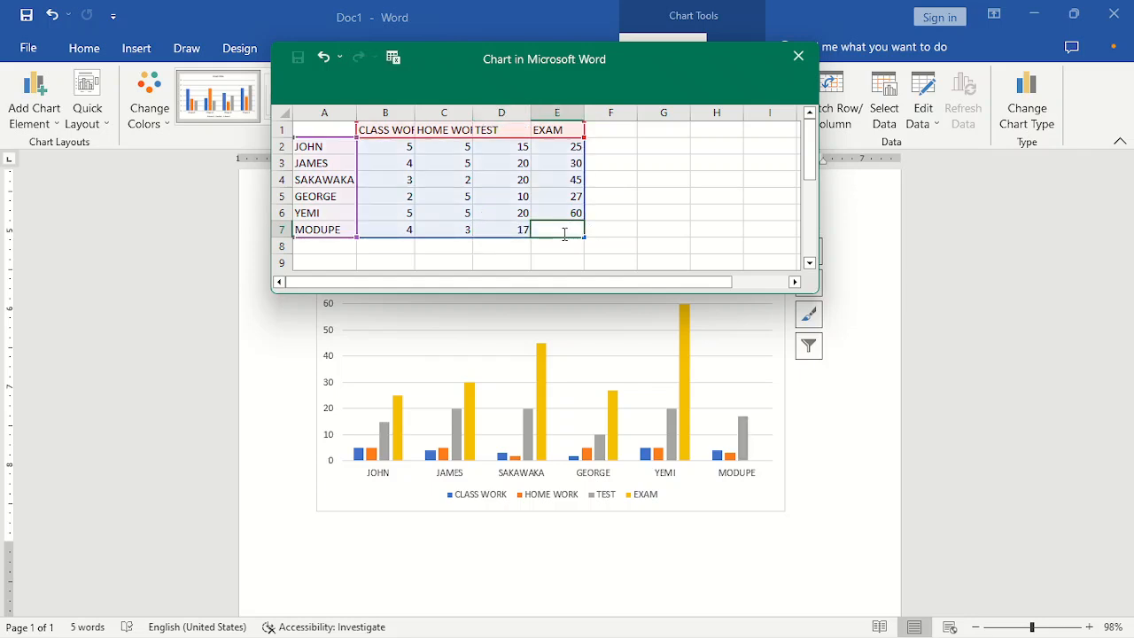
pyautogui.doubleClick(557, 232)
pyautogui.write('55')
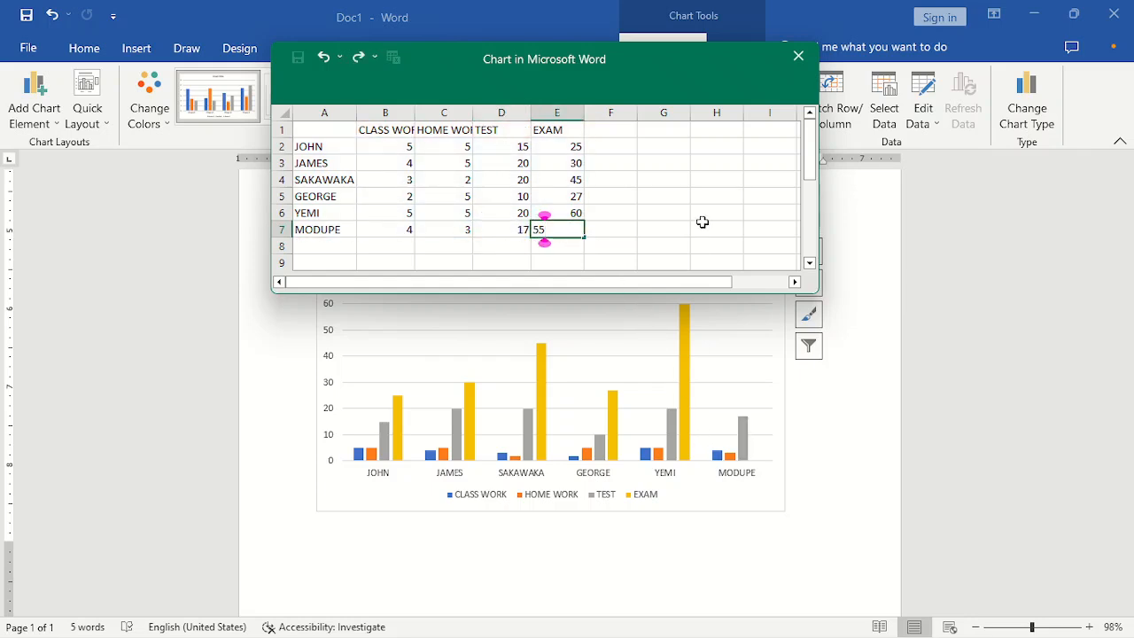
pyautogui.click(793, 393)
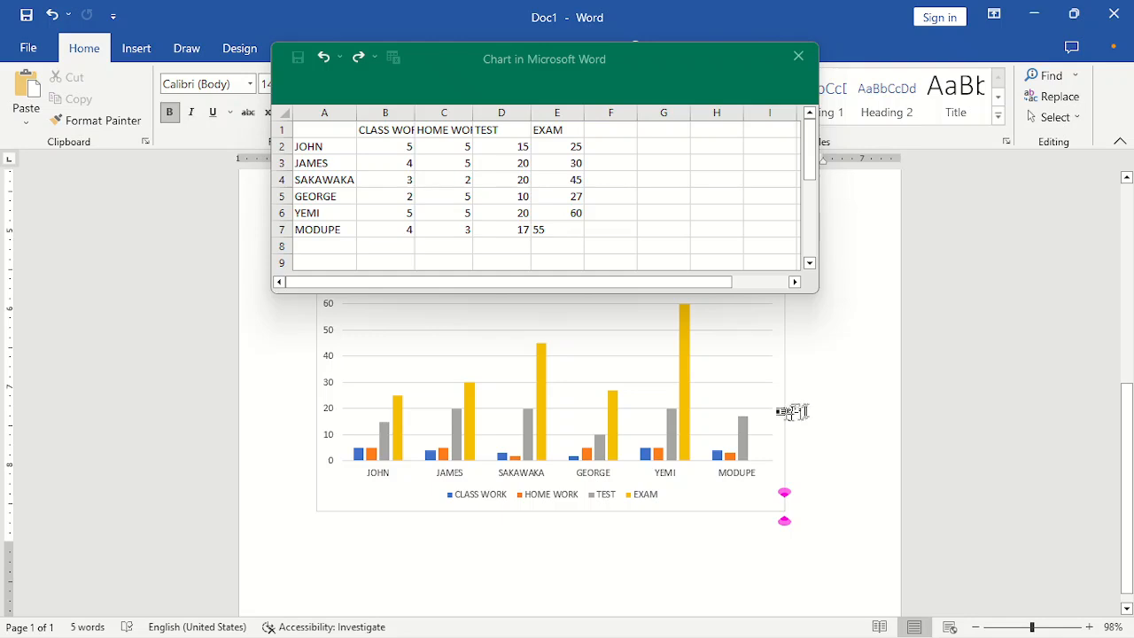
pyautogui.click(556, 229)
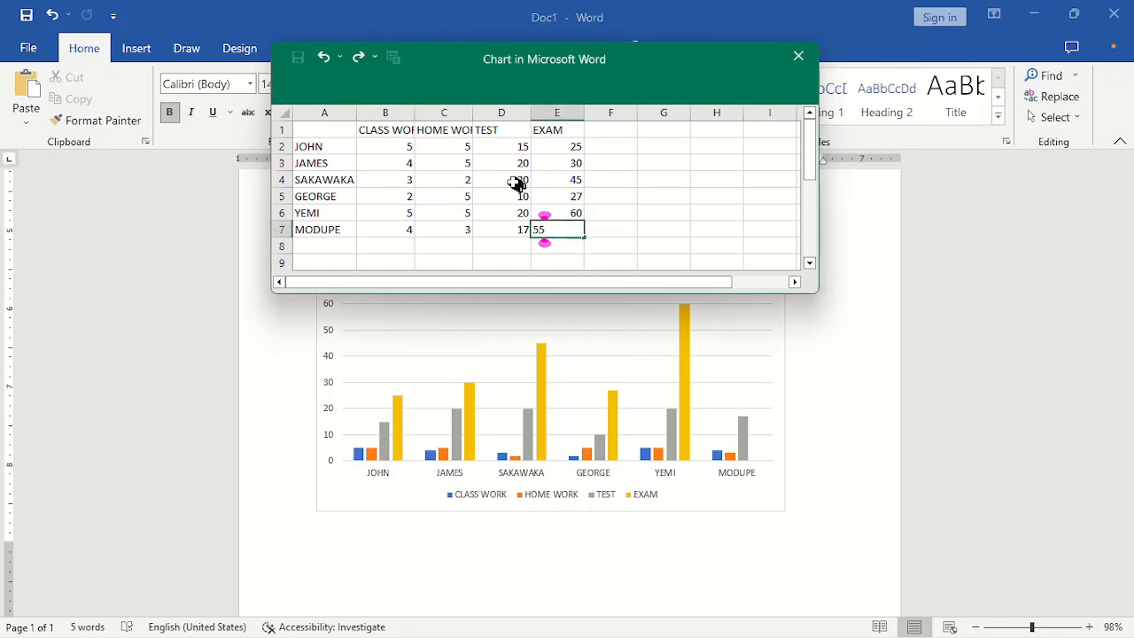
# Step: Change the second student's EXAM score in cell E3 to 45
pyautogui.click(571, 162)
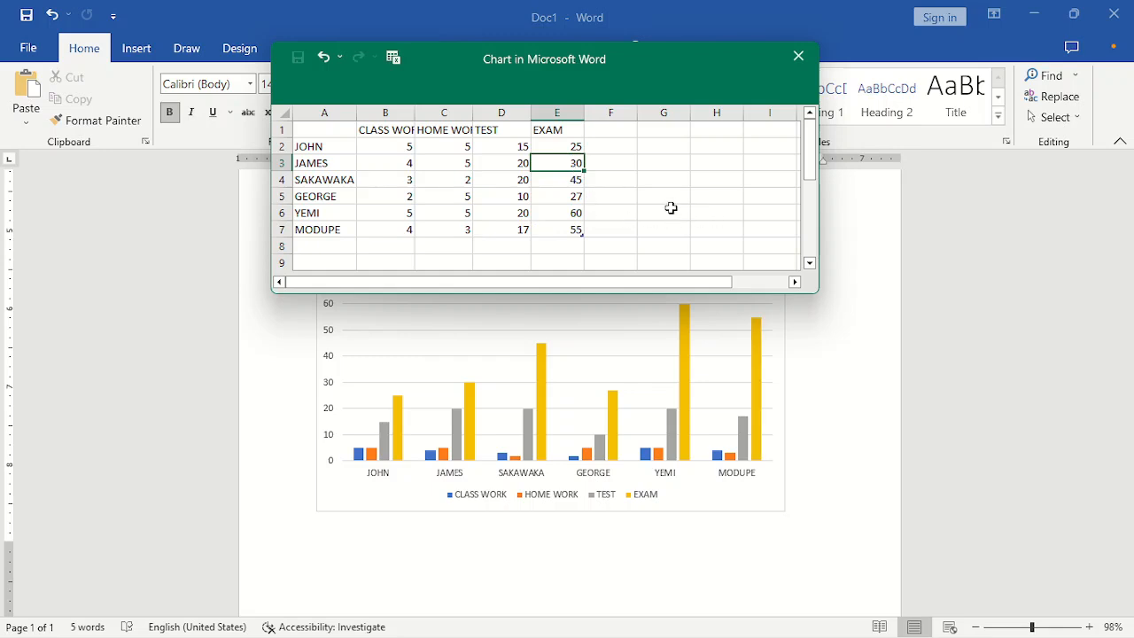
pyautogui.write('45')
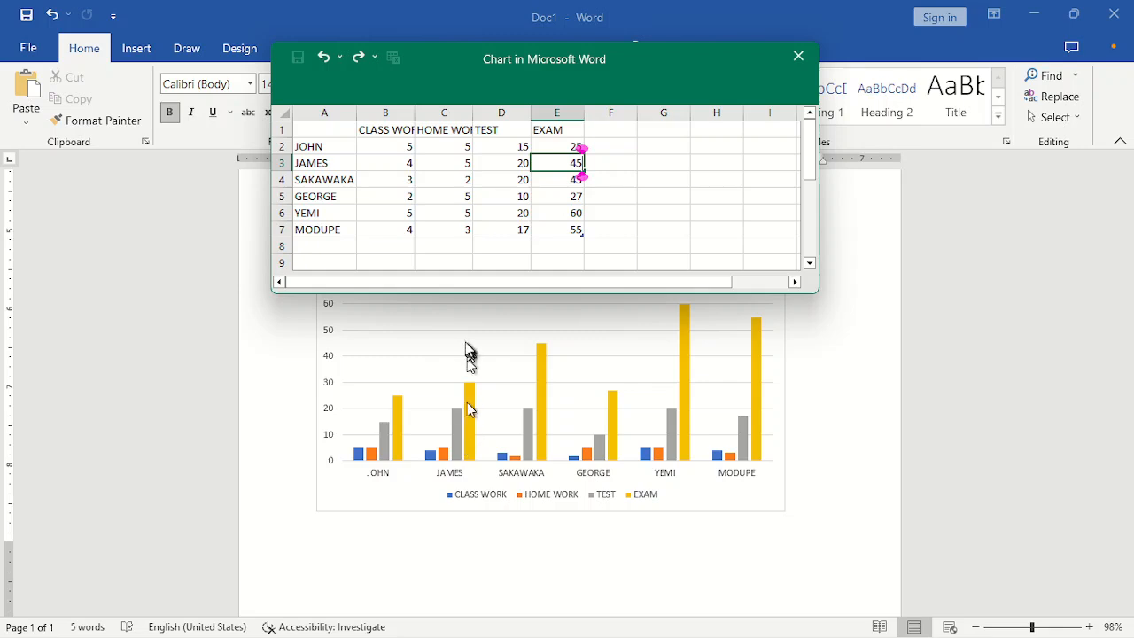
pyautogui.click(442, 218)
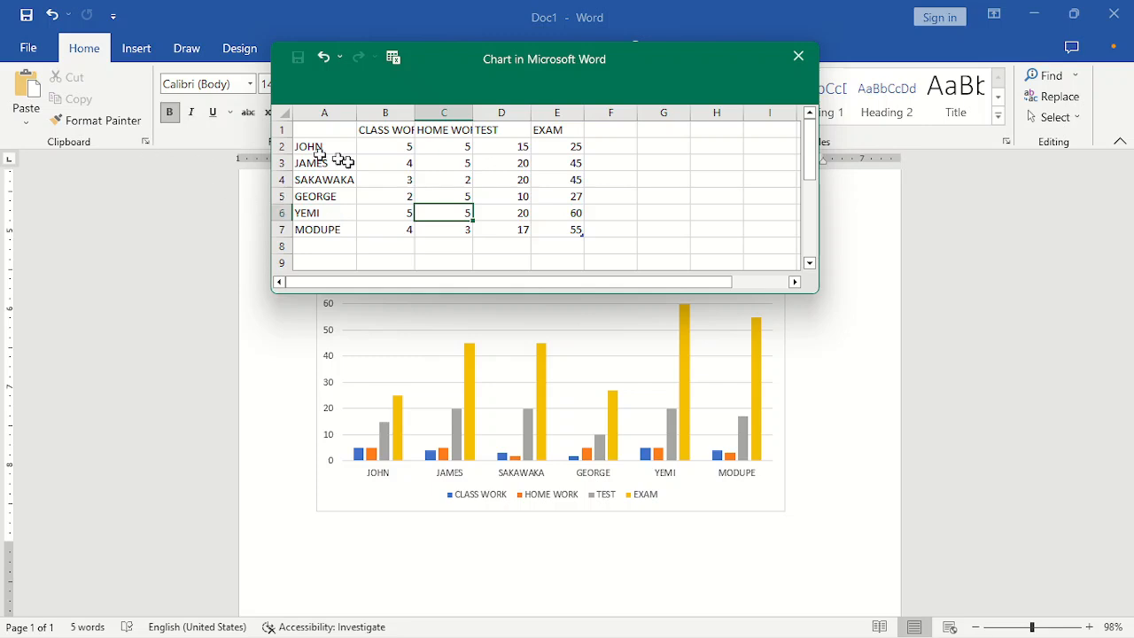
# Step: Autofit the widths of the CLASS WORK, HOME WORK, TEST and EXAM columns in the chart data sheet
pyautogui.doubleClick(416, 111)
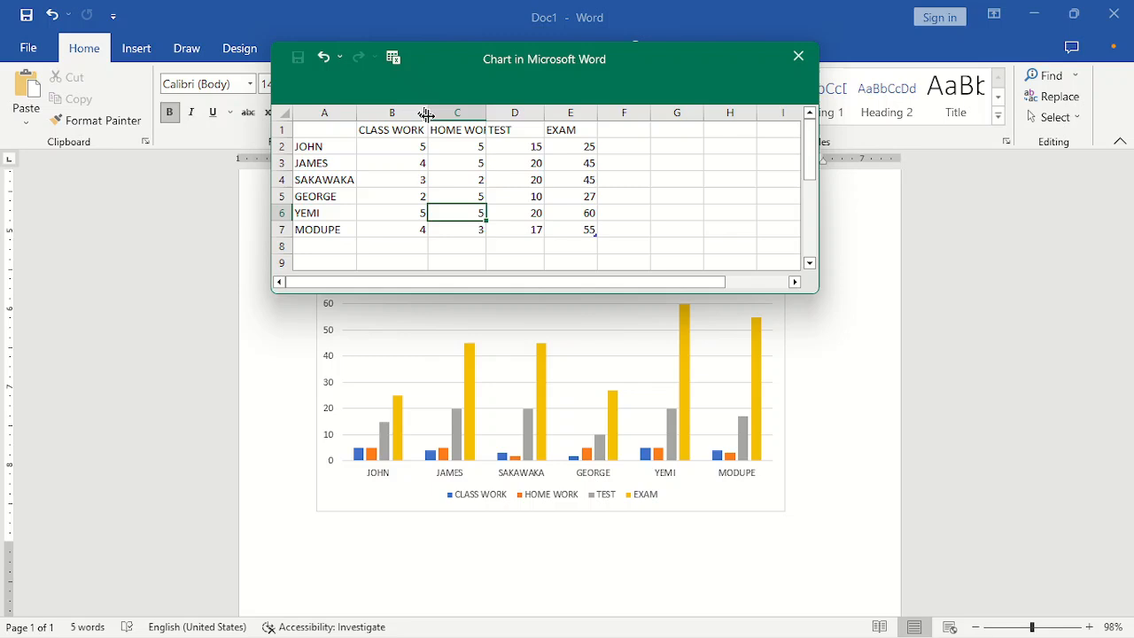
pyautogui.doubleClick(486, 114)
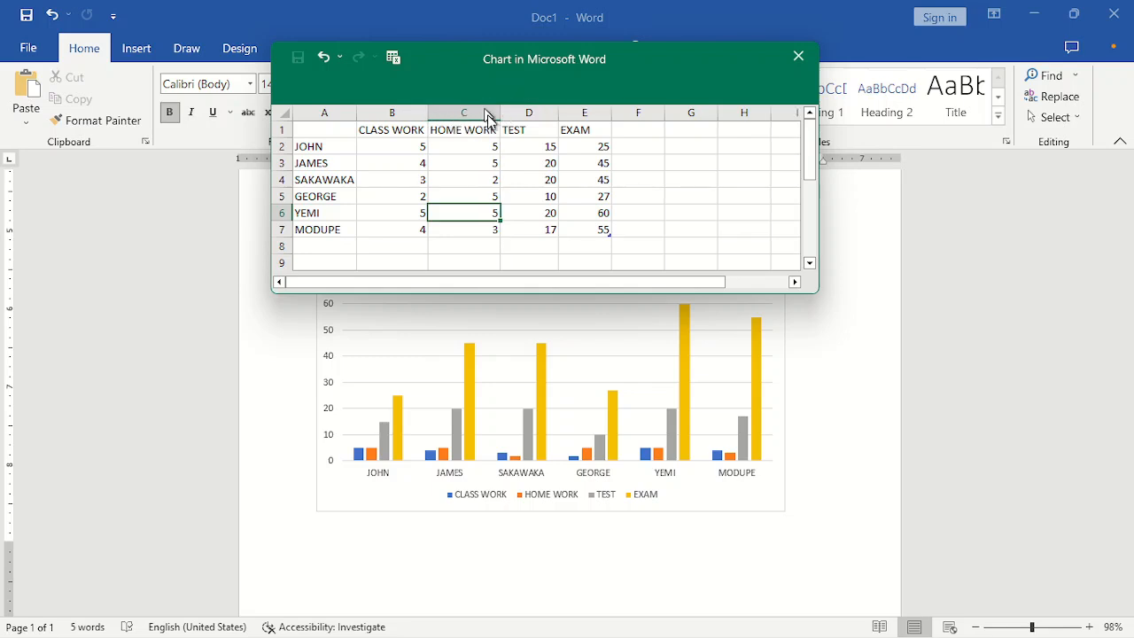
pyautogui.moveTo(560, 114); pyautogui.dragTo(560, 113)
pyautogui.click(560, 113)
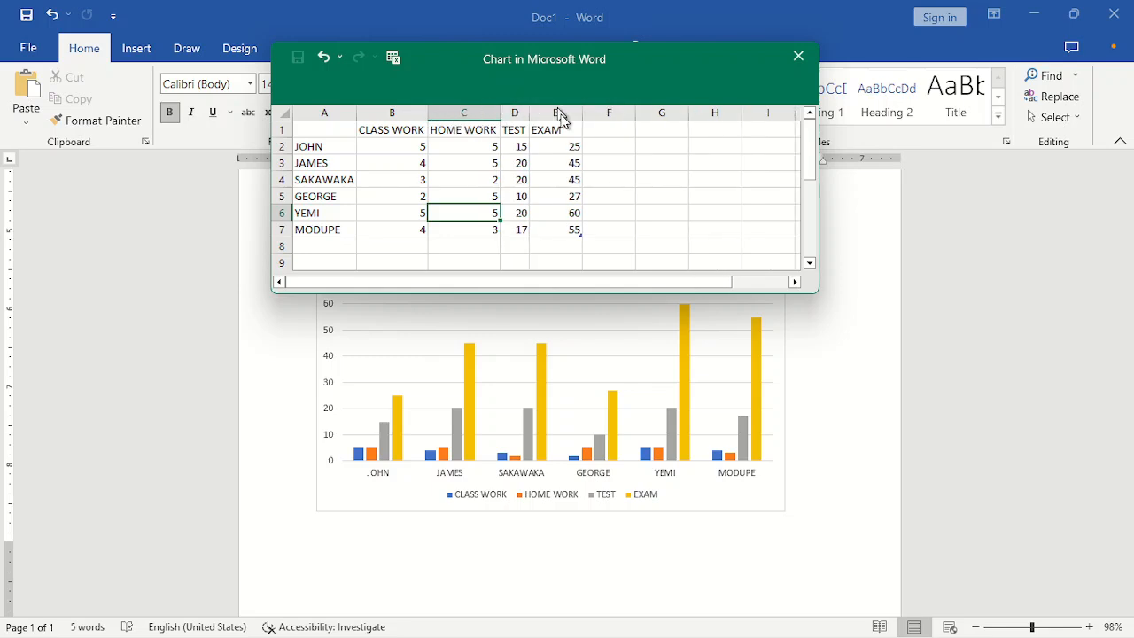
pyautogui.click(582, 114)
pyautogui.doubleClick(584, 117)
pyautogui.click(585, 113)
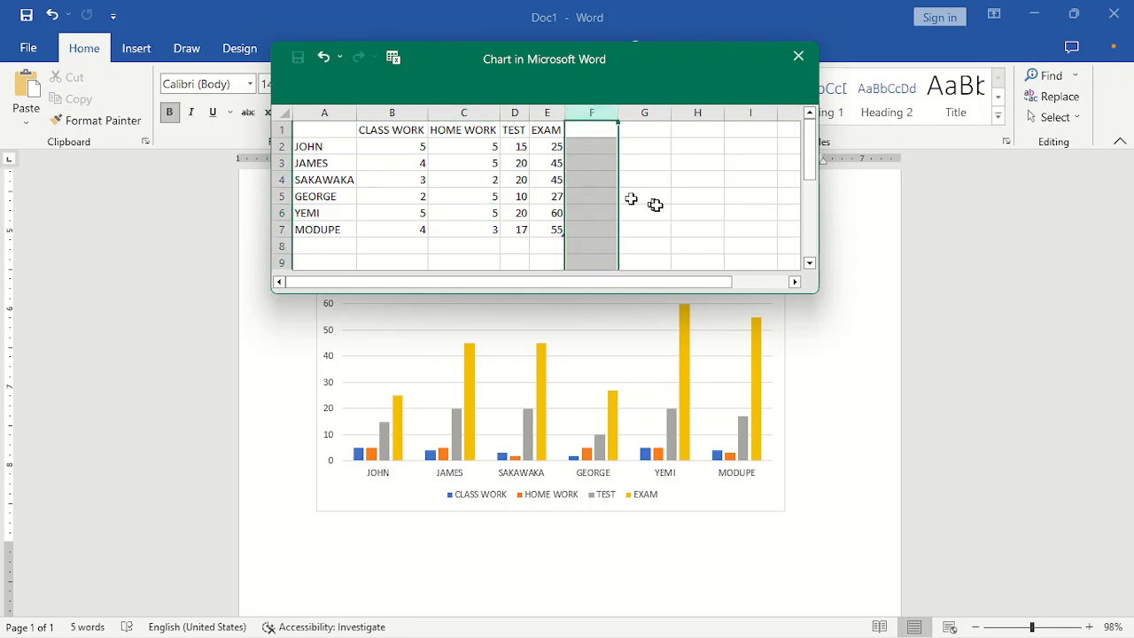
# Step: Deselect the empty column in the chart data sheet and close the sheet
pyautogui.click(684, 212)
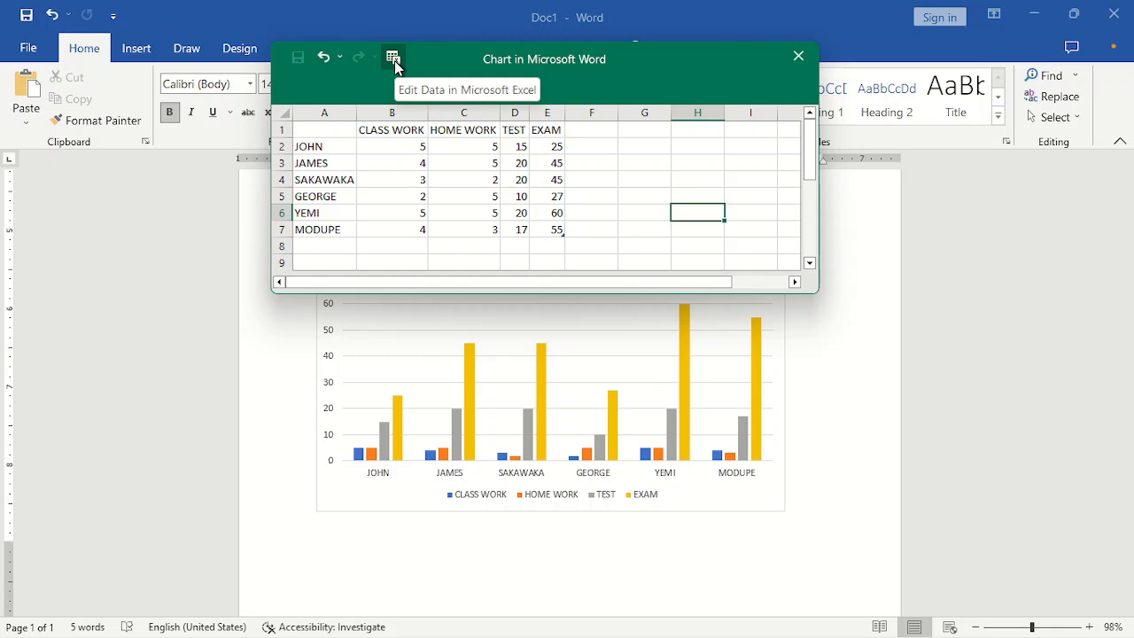
pyautogui.click(599, 179)
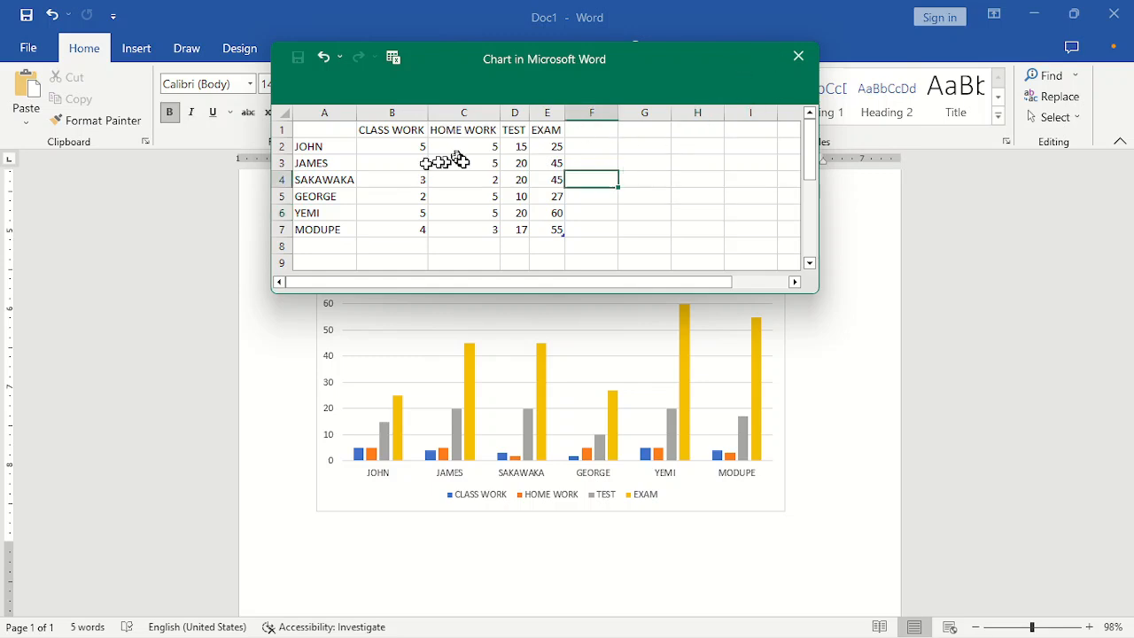
pyautogui.click(794, 58)
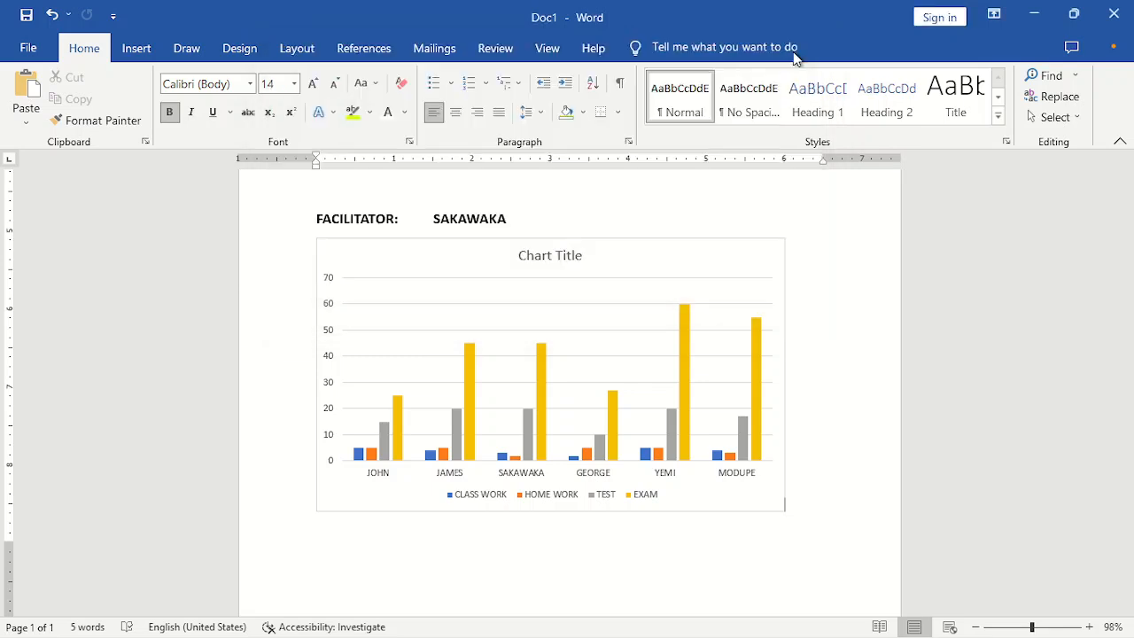
# Step: Add a title above the chart reading CCA AND EXAMINATION CHART
pyautogui.click(668, 262)
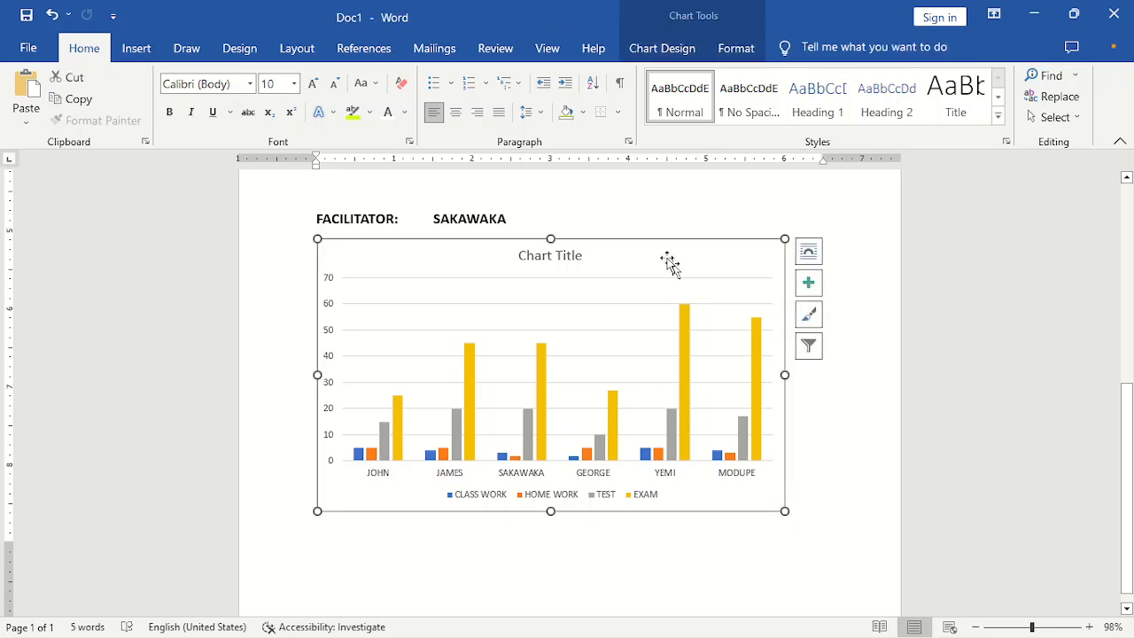
pyautogui.click(658, 52)
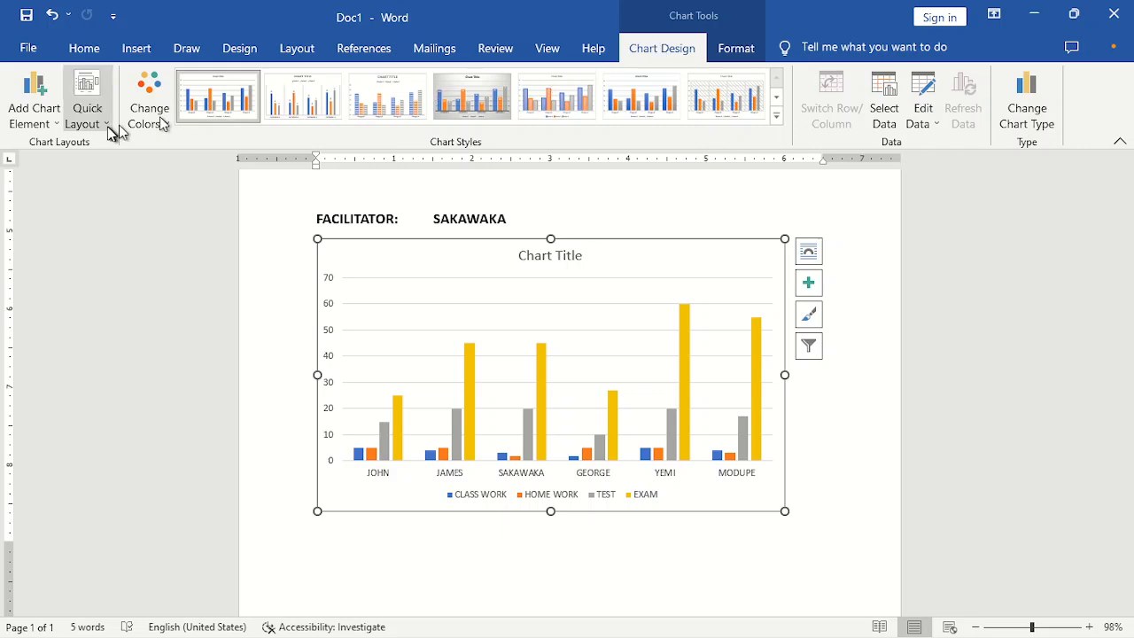
pyautogui.click(61, 130)
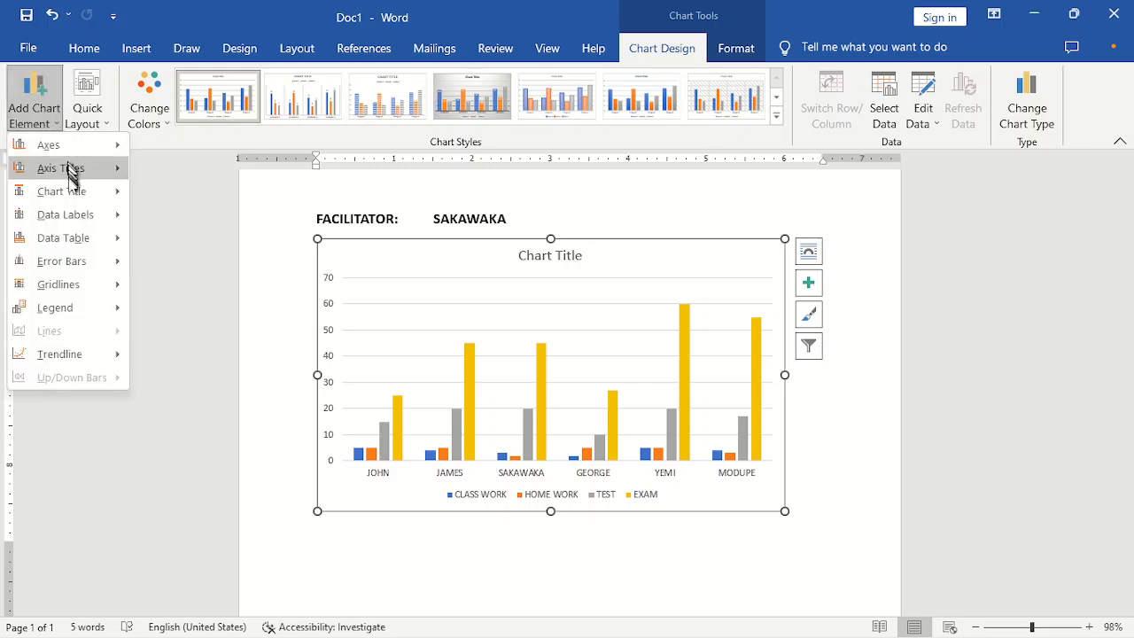
pyautogui.moveTo(72, 193)
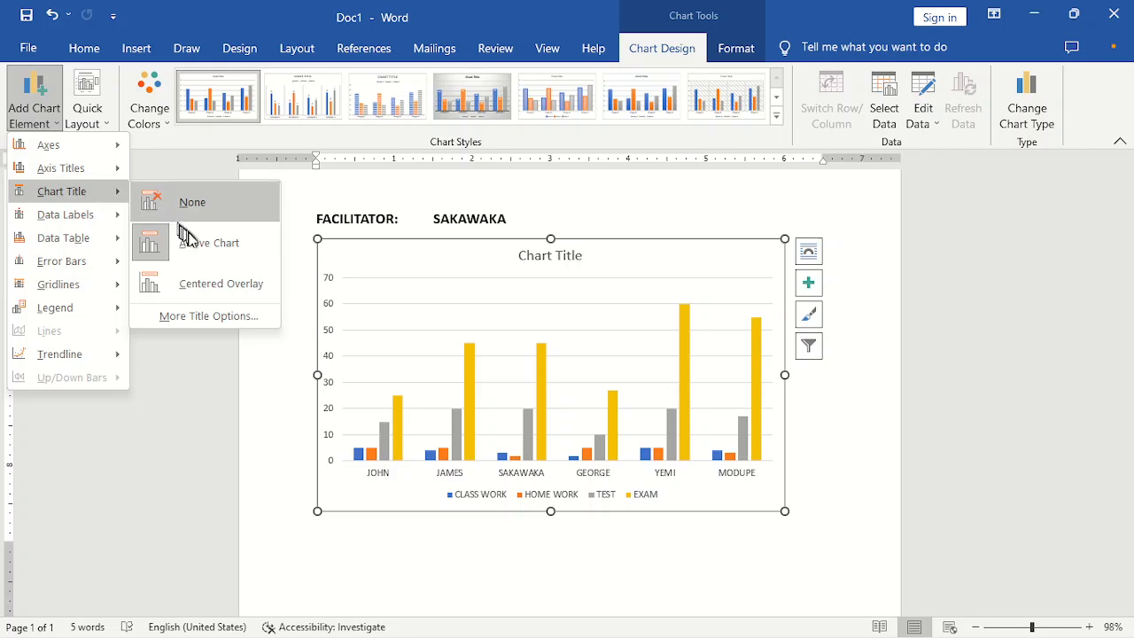
pyautogui.click(210, 248)
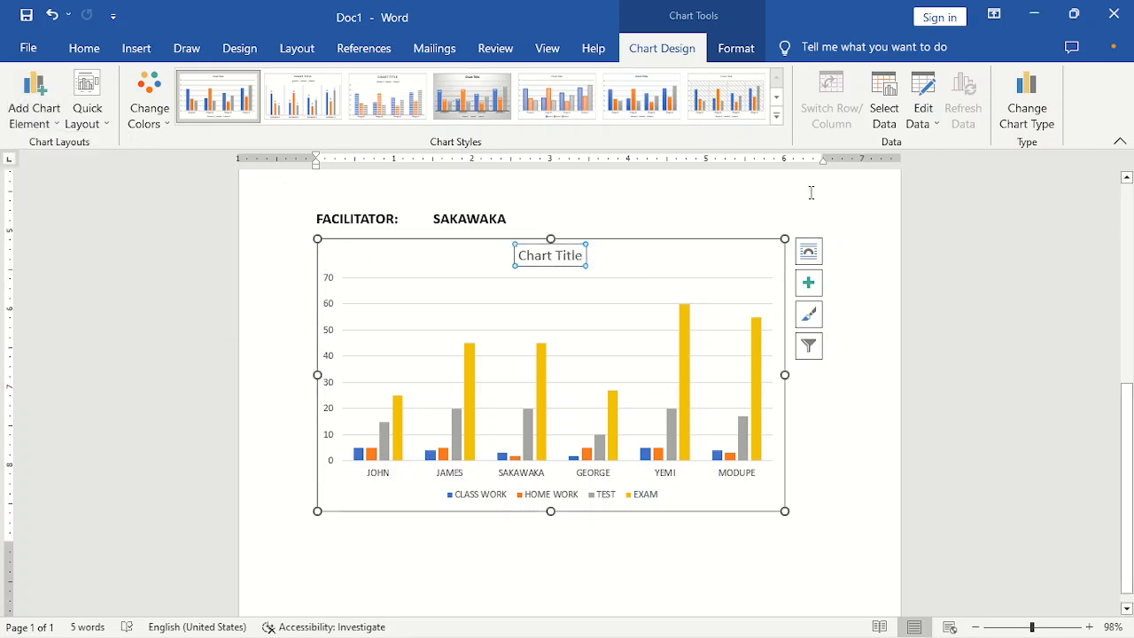
pyautogui.write('C')
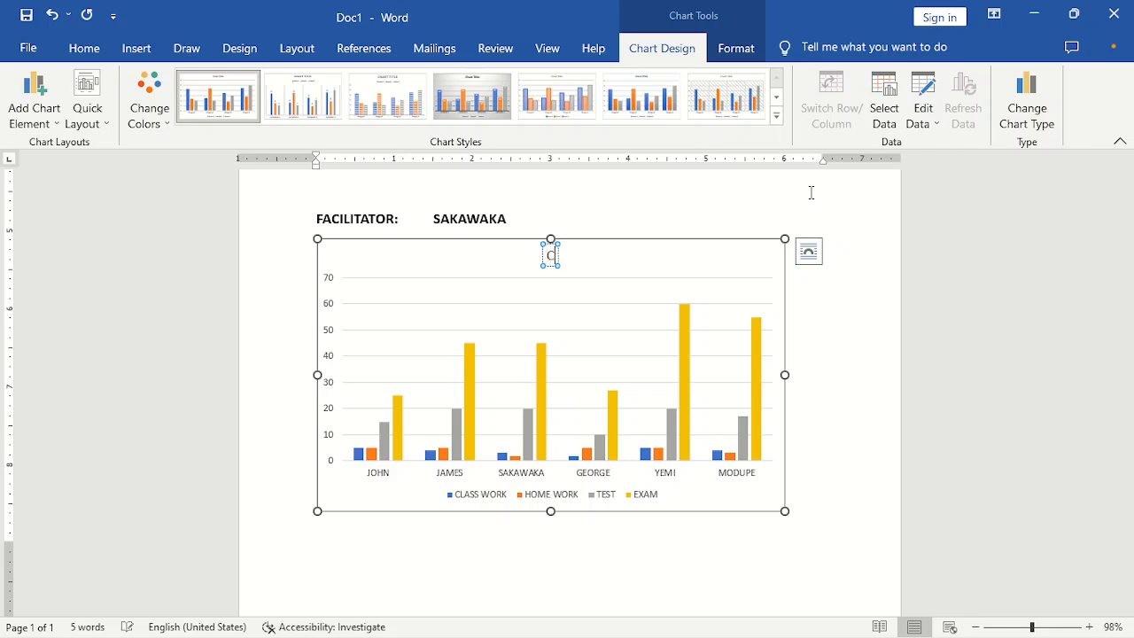
pyautogui.write('O')
pyautogui.write('A')
pyautogui.write(' AND')
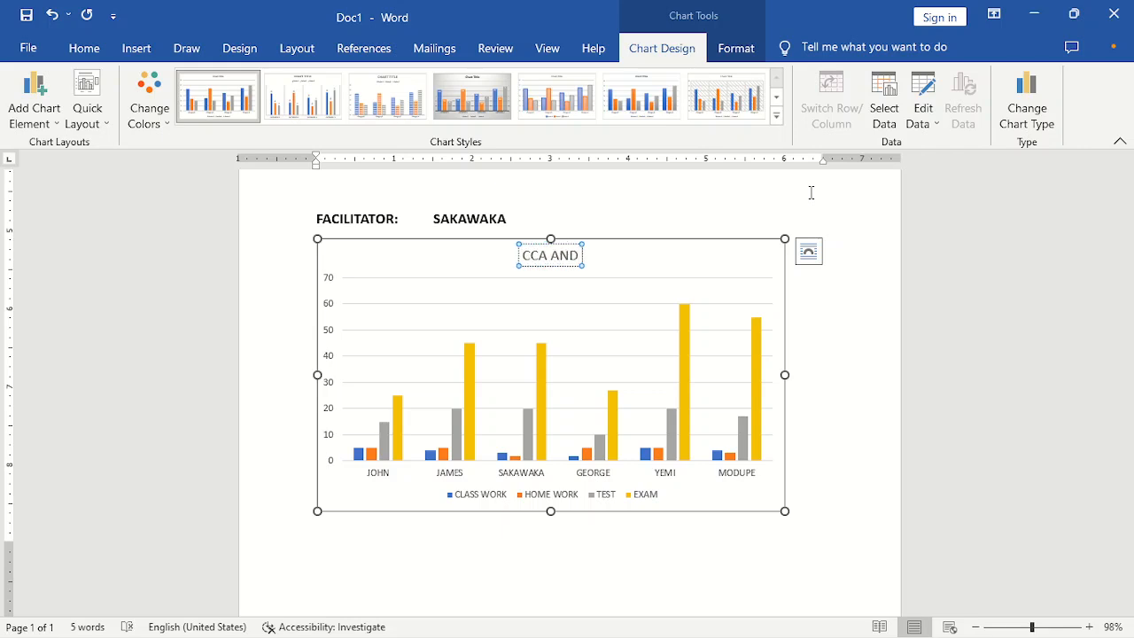
pyautogui.write(' EXAMINATIO')
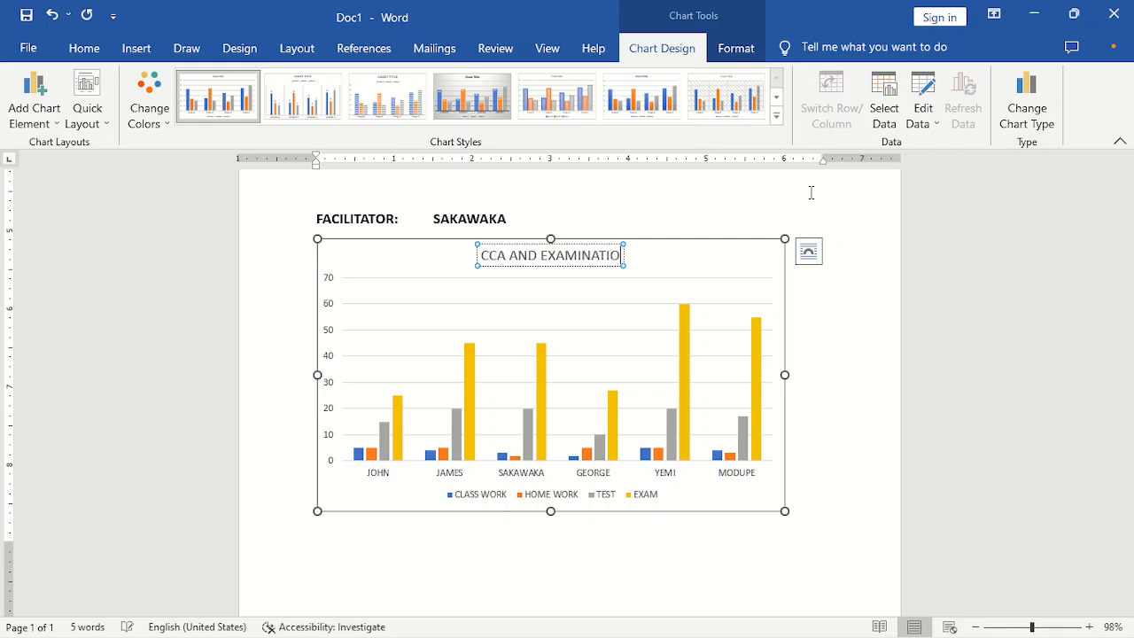
pyautogui.write('N CHA')
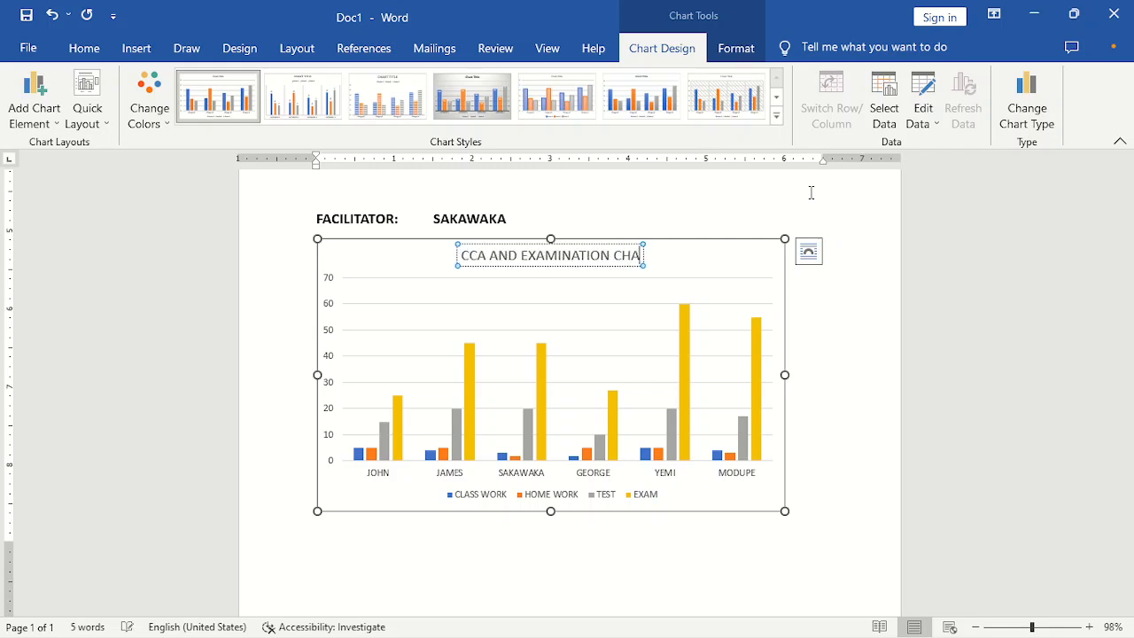
pyautogui.write('RT')
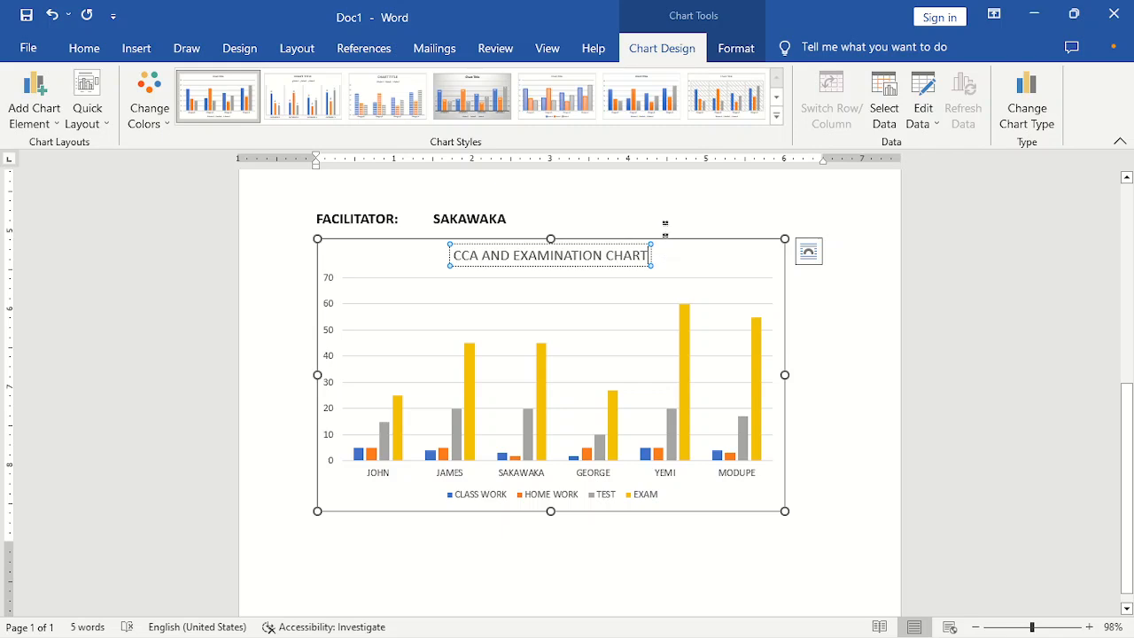
pyautogui.click(506, 218)
# Step: Move the chart's legend to the top of the chart and reposition it on the right side
pyautogui.click(595, 301)
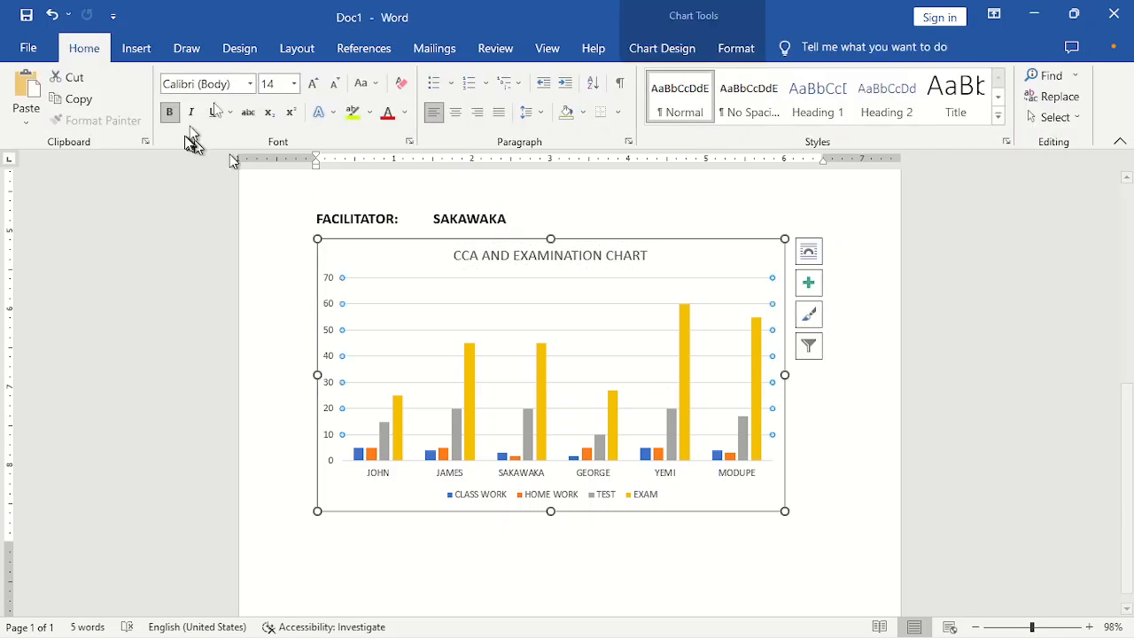
pyautogui.click(687, 49)
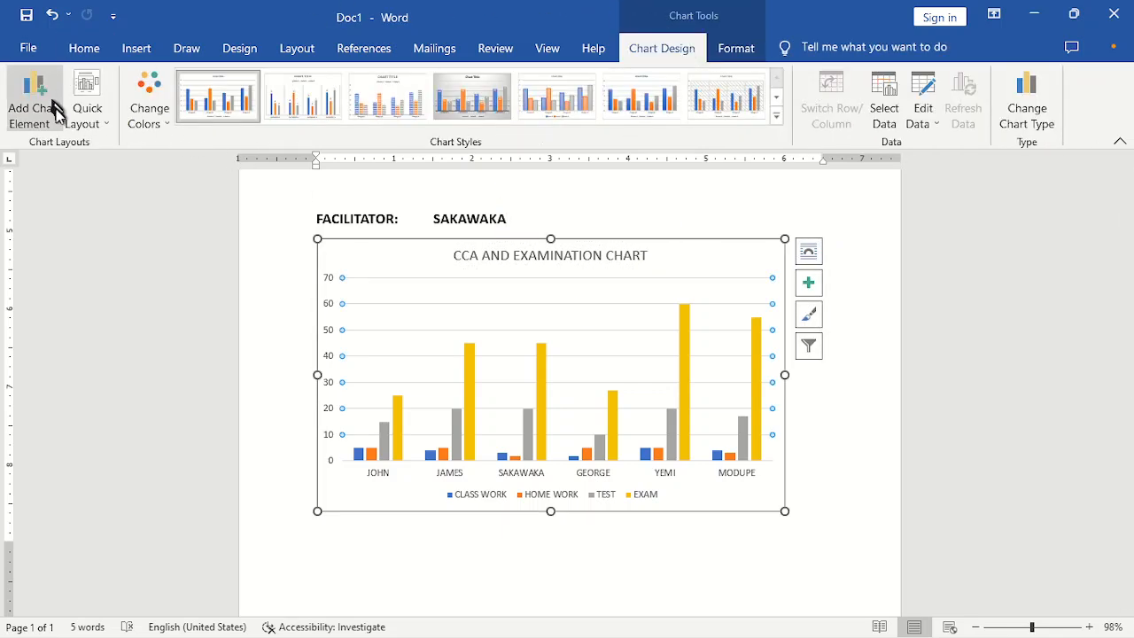
pyautogui.click(59, 129)
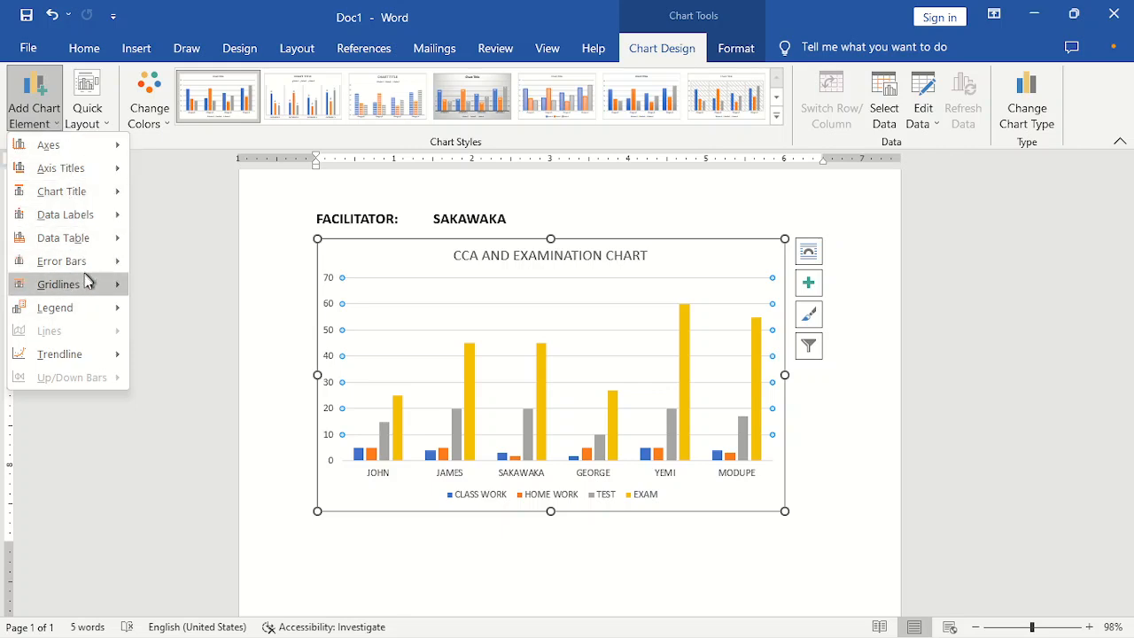
pyautogui.moveTo(88, 310)
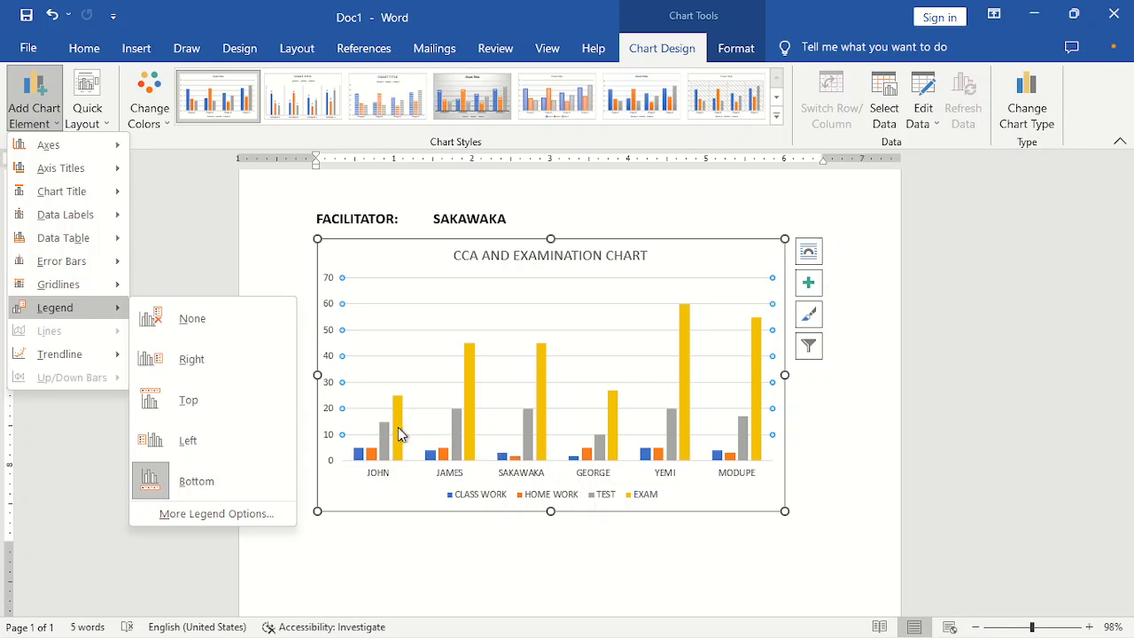
pyautogui.click(232, 409)
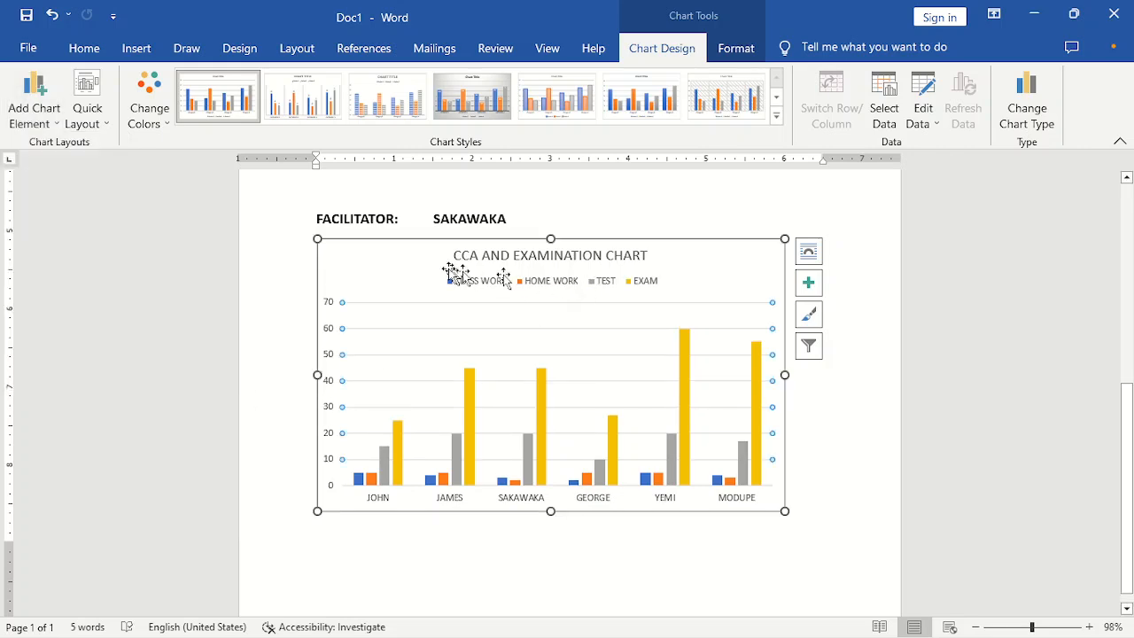
pyautogui.click(60, 122)
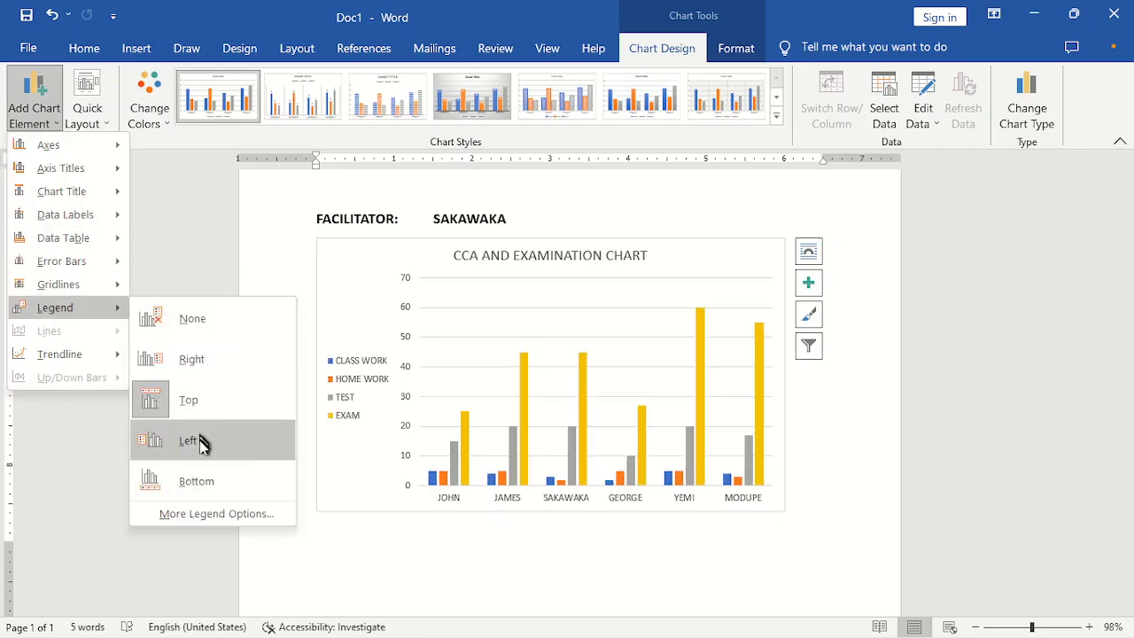
pyautogui.click(203, 372)
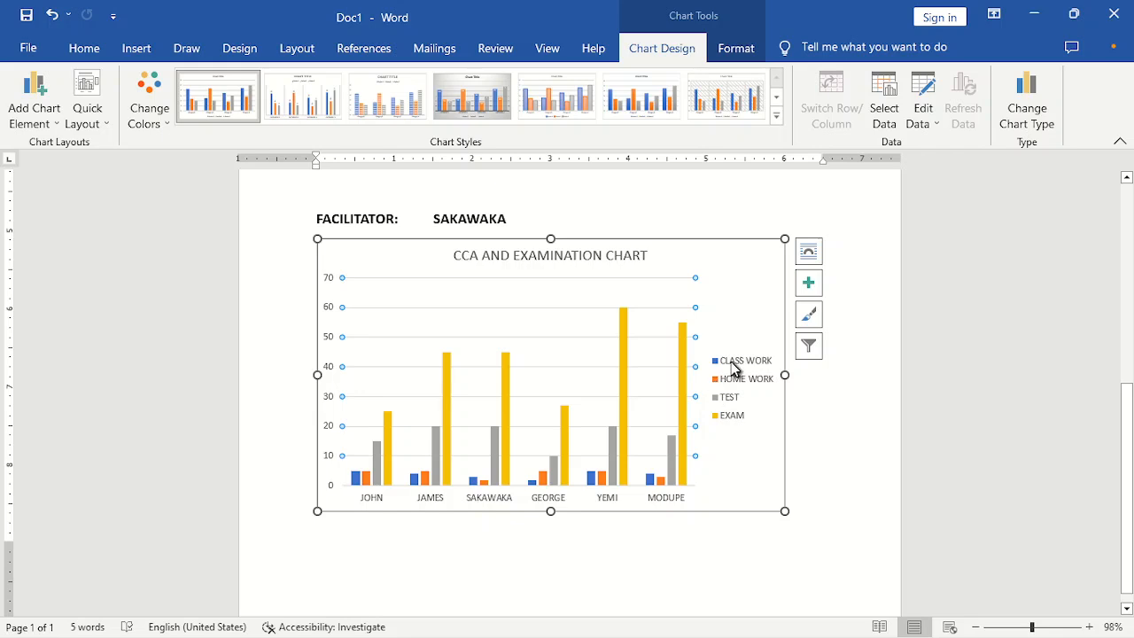
pyautogui.click(53, 124)
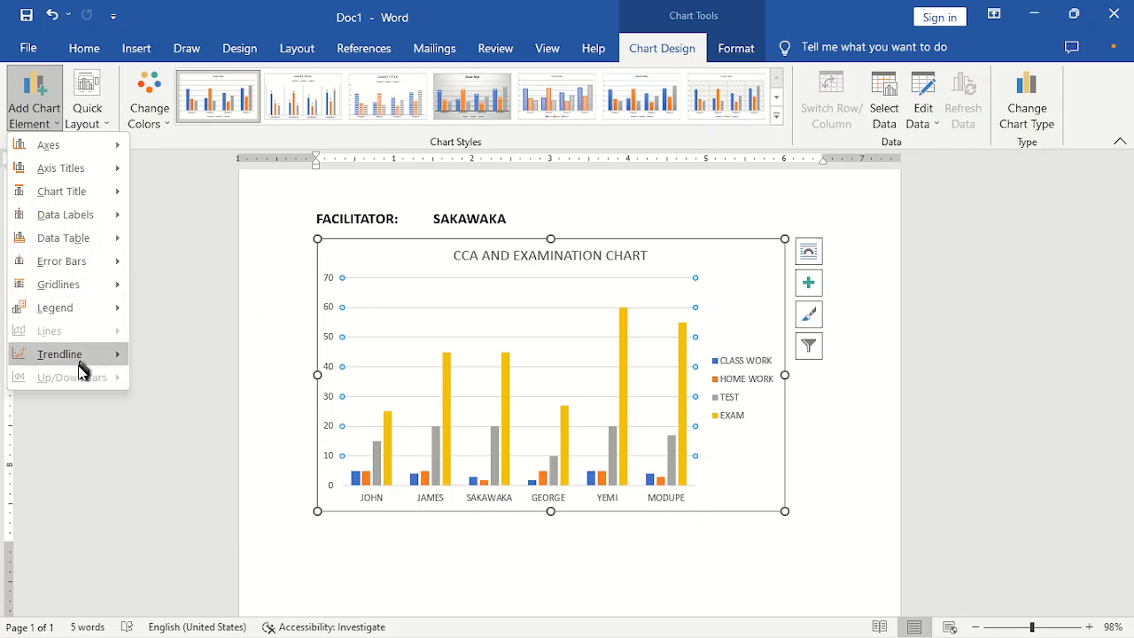
pyautogui.moveTo(52, 202)
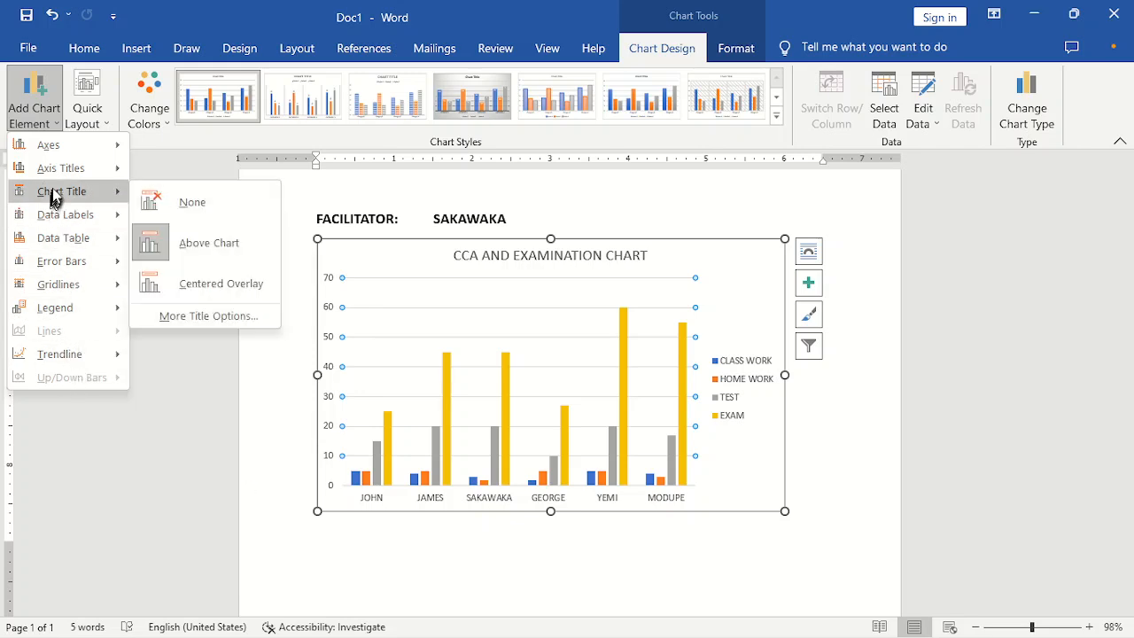
pyautogui.moveTo(60, 168)
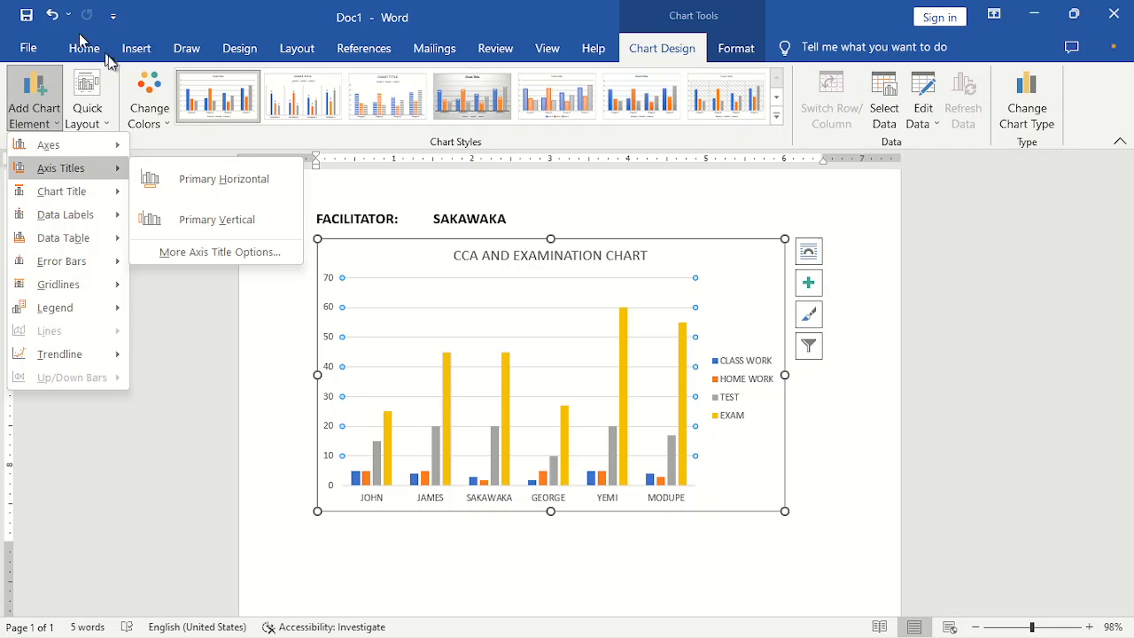
# Step: Apply quick Layout 5 to the chart and recolor it with the fourth Colorful palette, starting with green and light blue
pyautogui.click(102, 117)
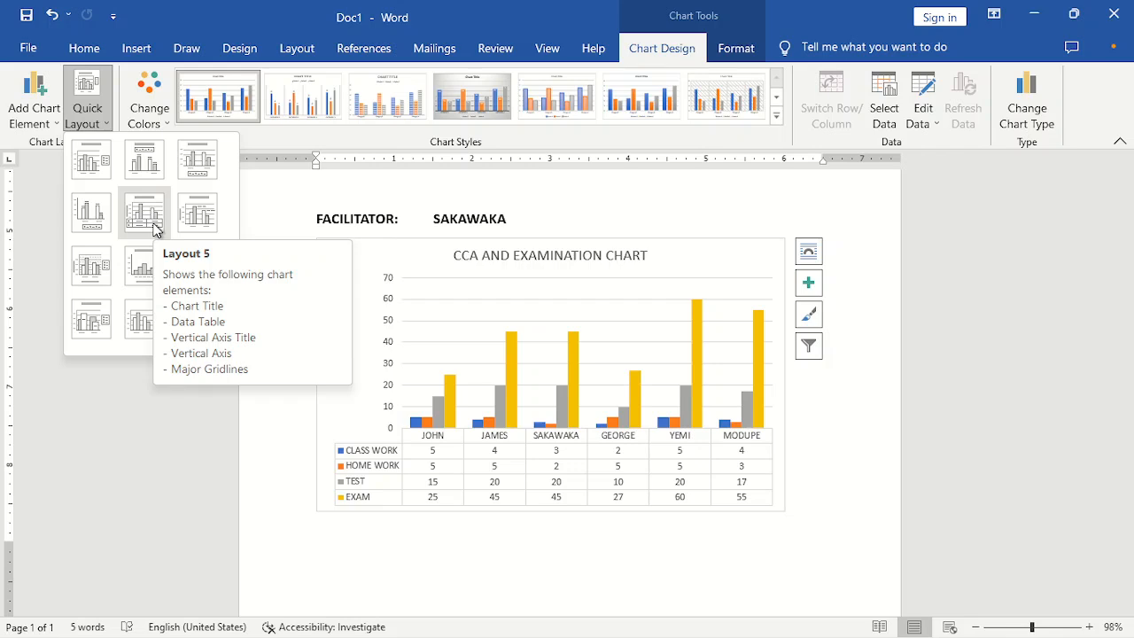
pyautogui.click(155, 230)
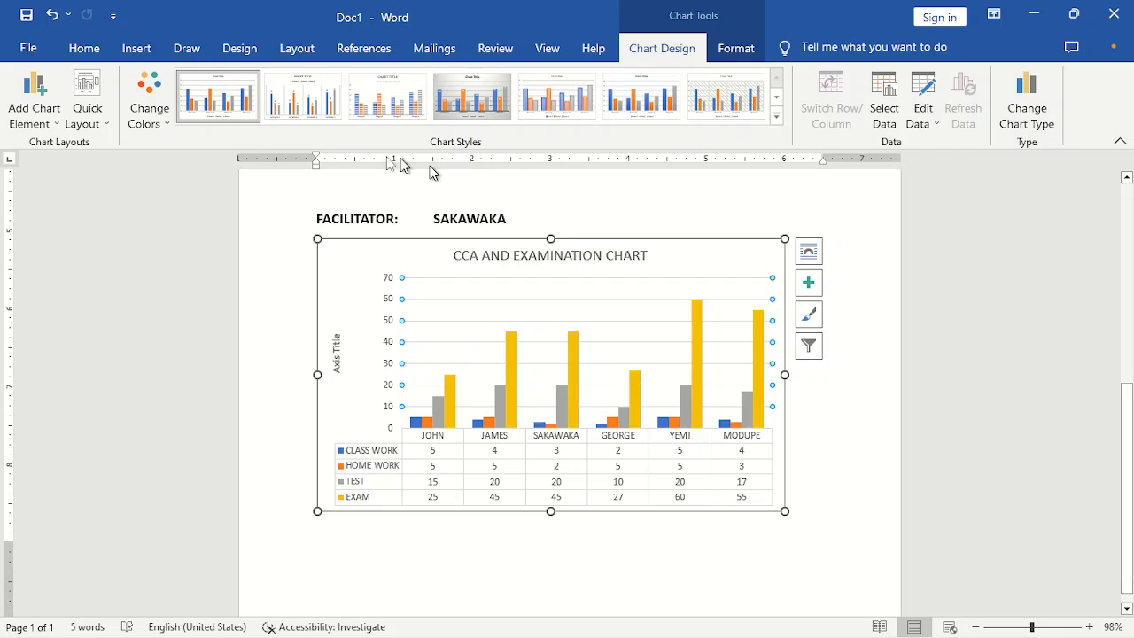
pyautogui.click(157, 117)
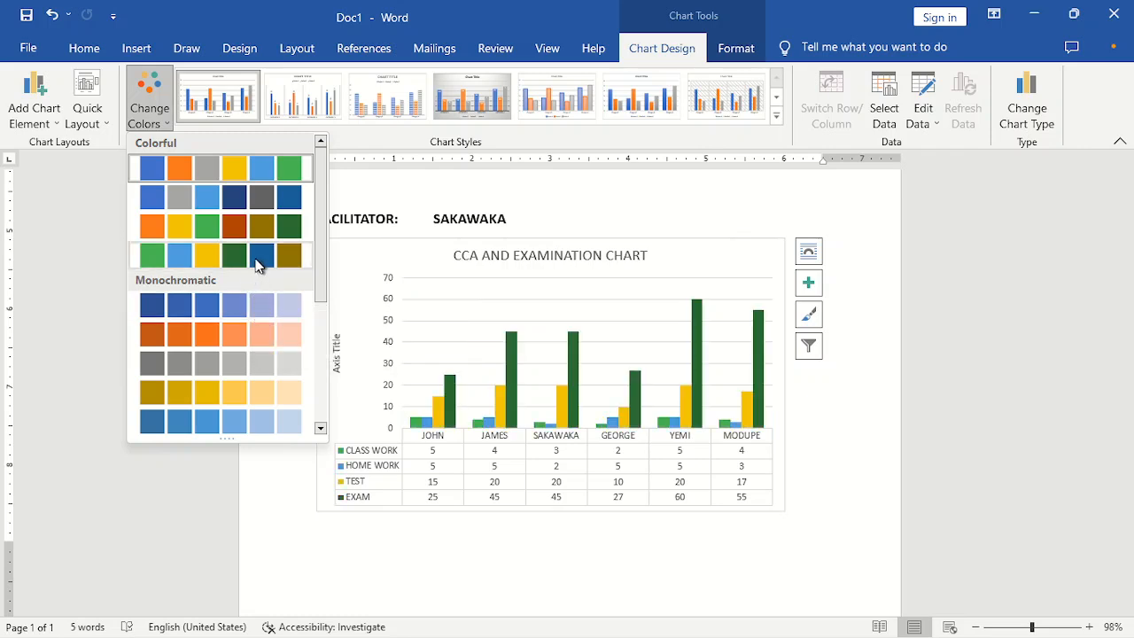
pyautogui.click(257, 266)
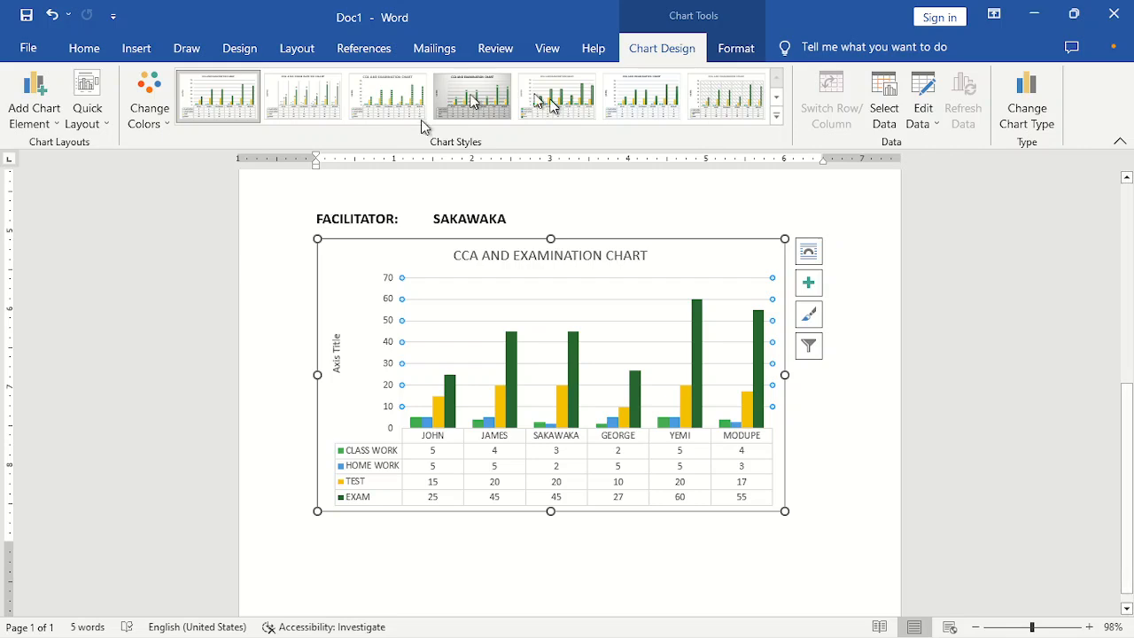
# Step: Apply chart Style 8 with the dark background to the column chart and deselect it
pyautogui.click(775, 118)
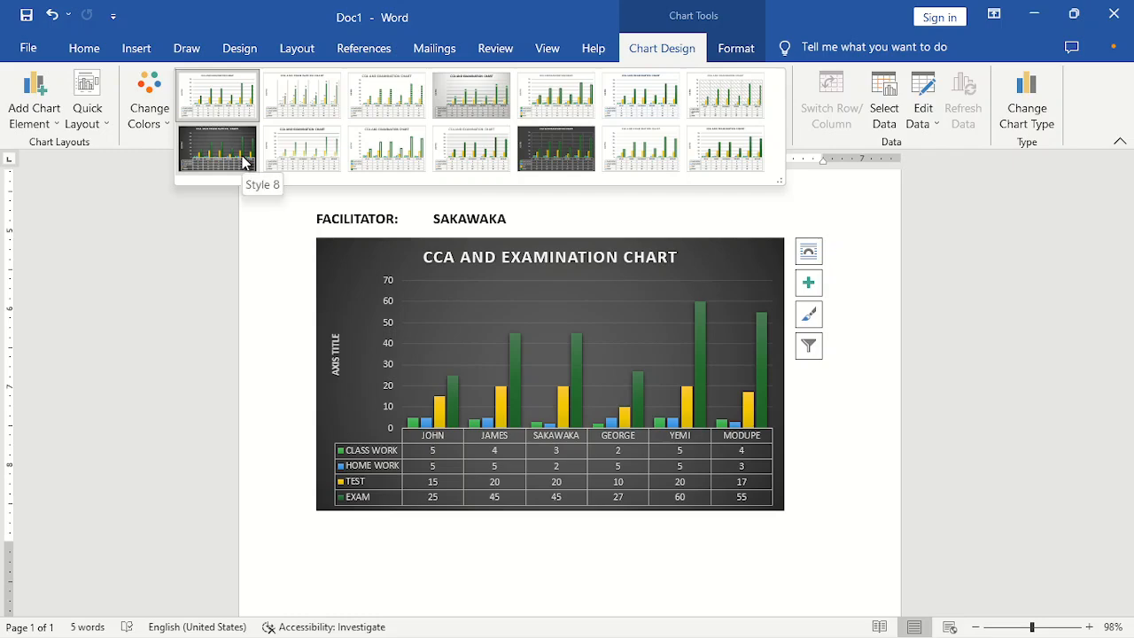
pyautogui.click(245, 162)
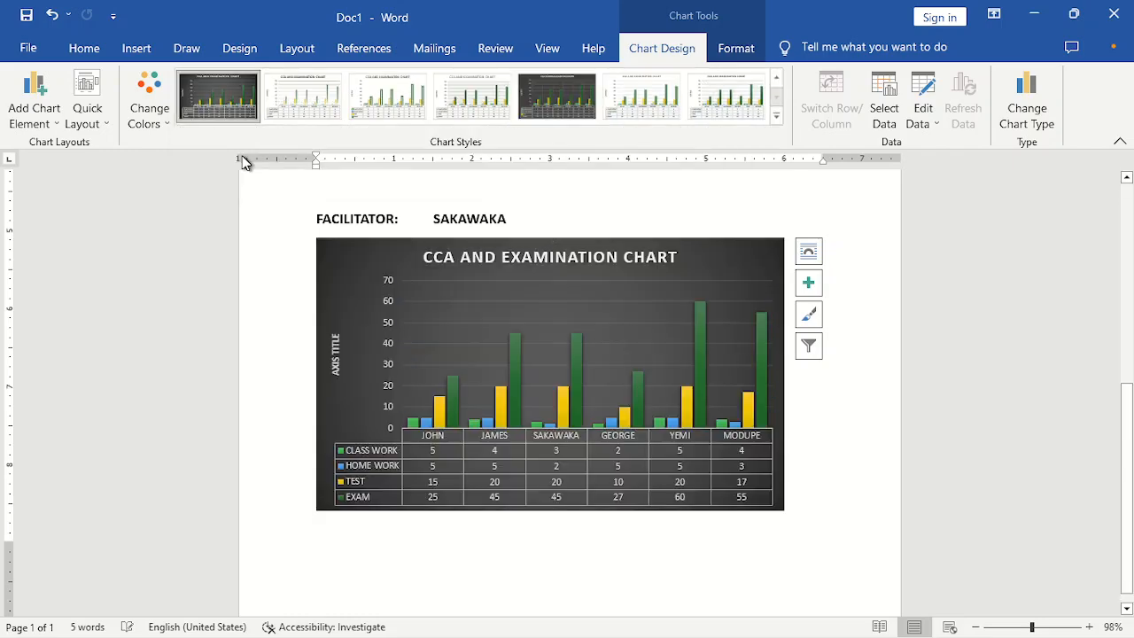
pyautogui.click(570, 205)
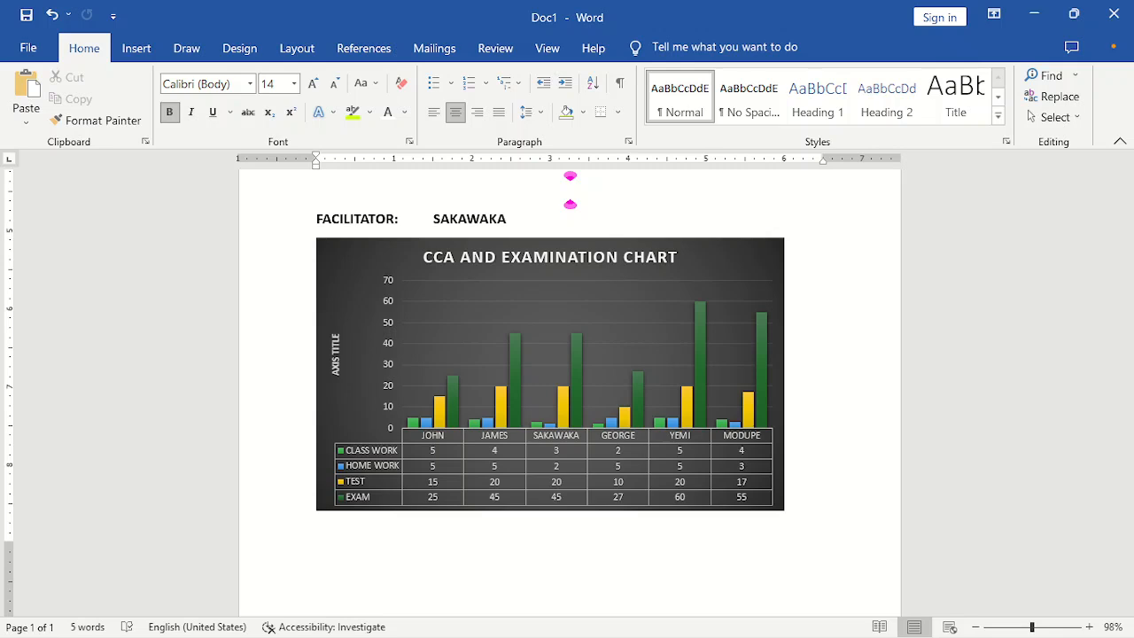
# Step: Change the column chart to a 3-D Pie and apply the first chart style, with a white background and labels around the slices
pyautogui.click(618, 290)
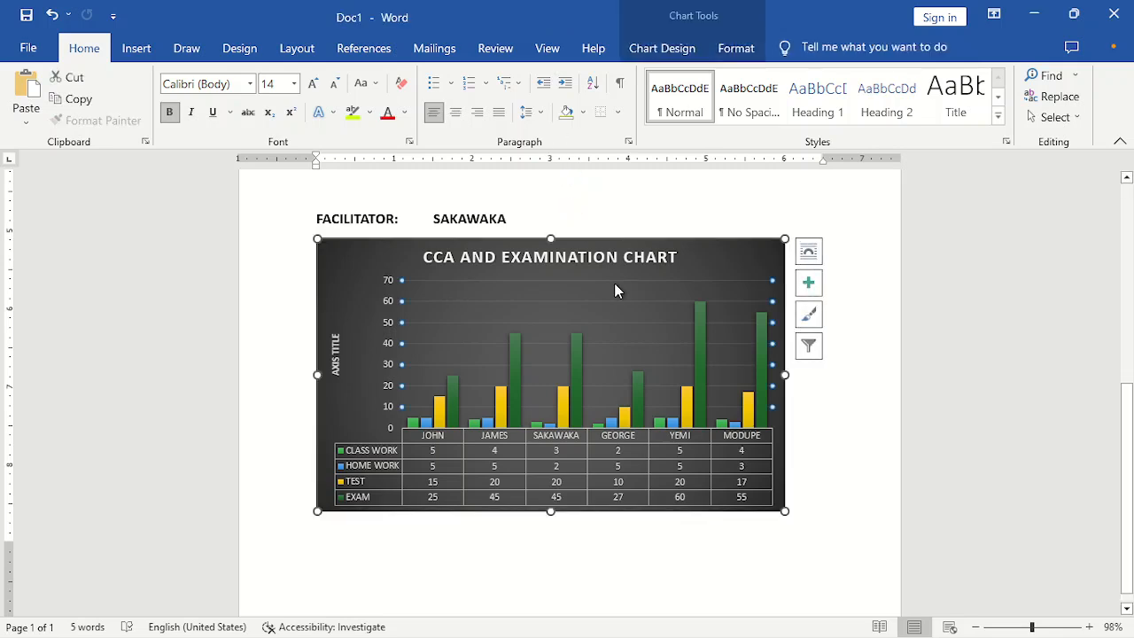
pyautogui.click(669, 58)
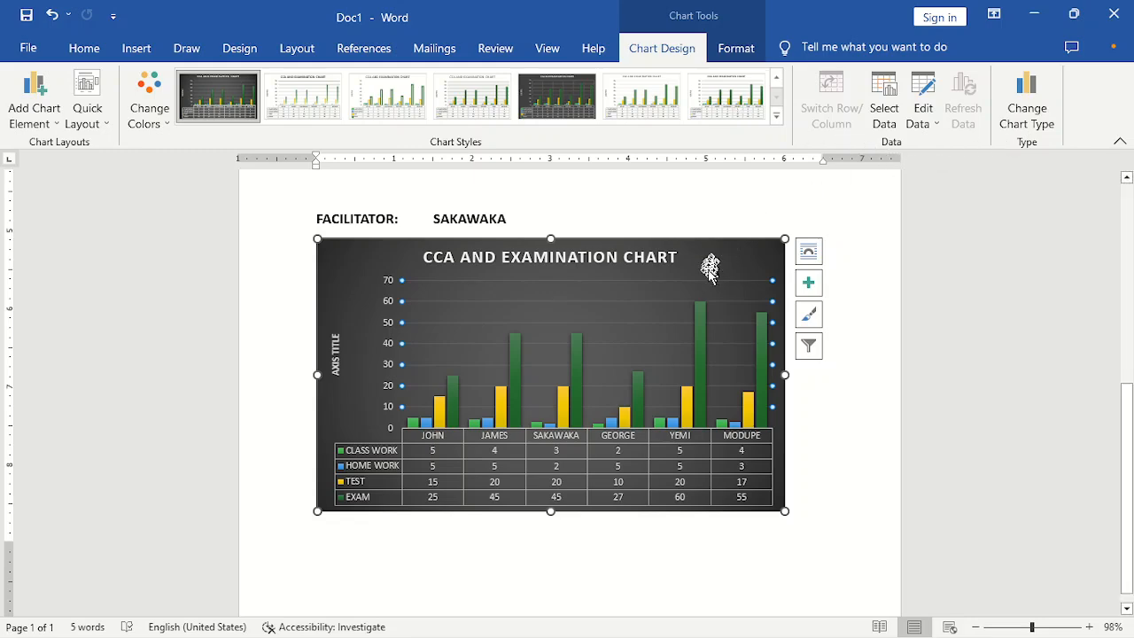
pyautogui.click(1032, 102)
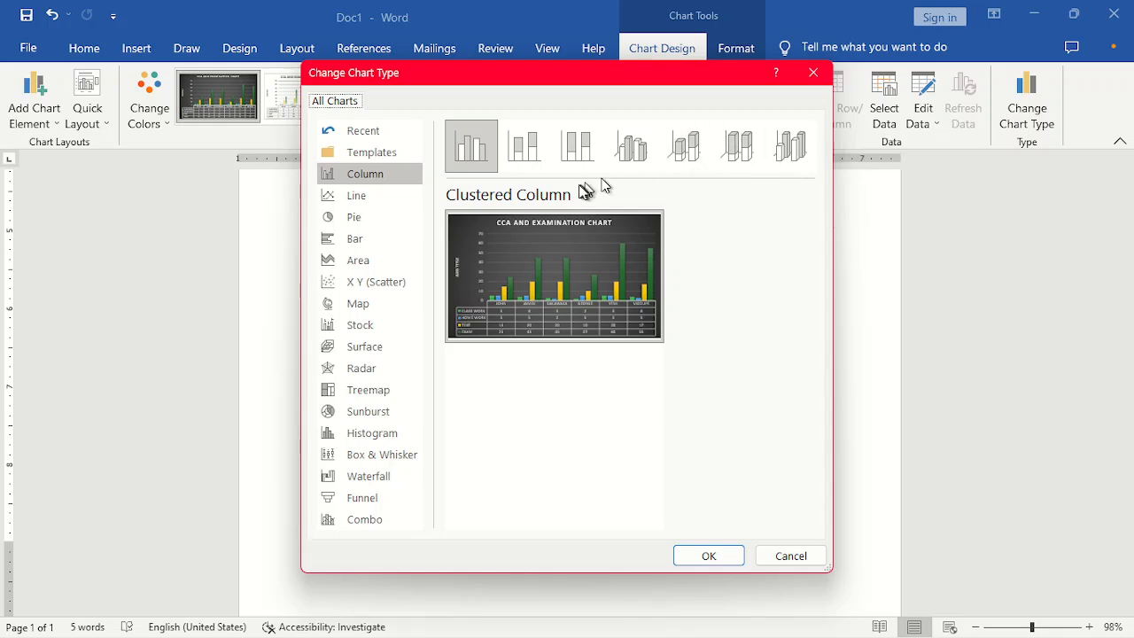
pyautogui.click(352, 219)
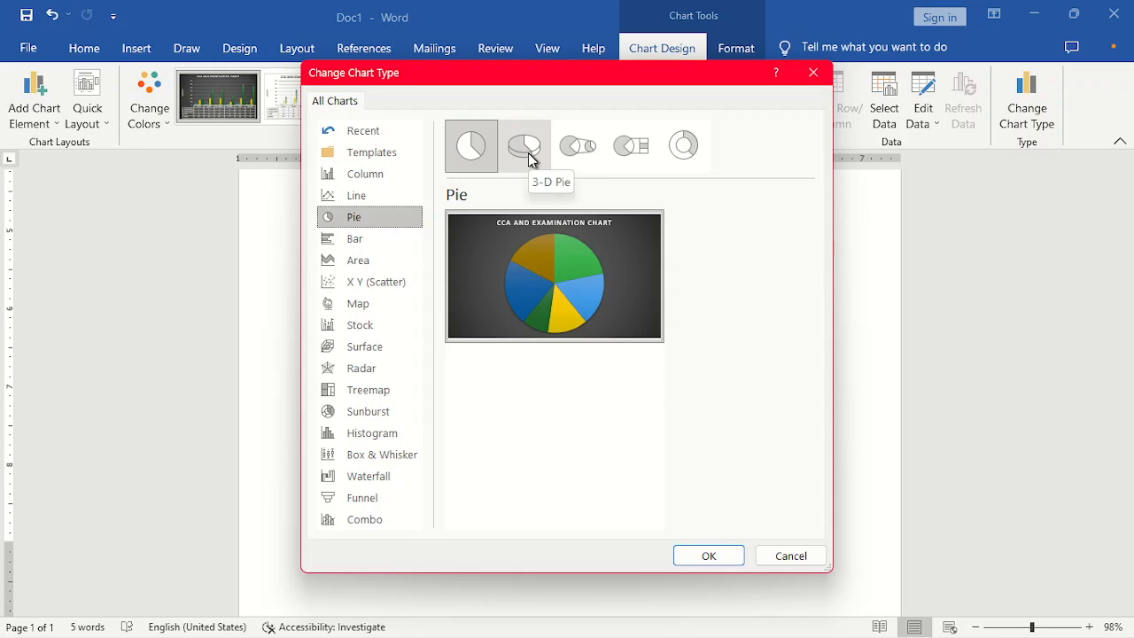
pyautogui.click(530, 158)
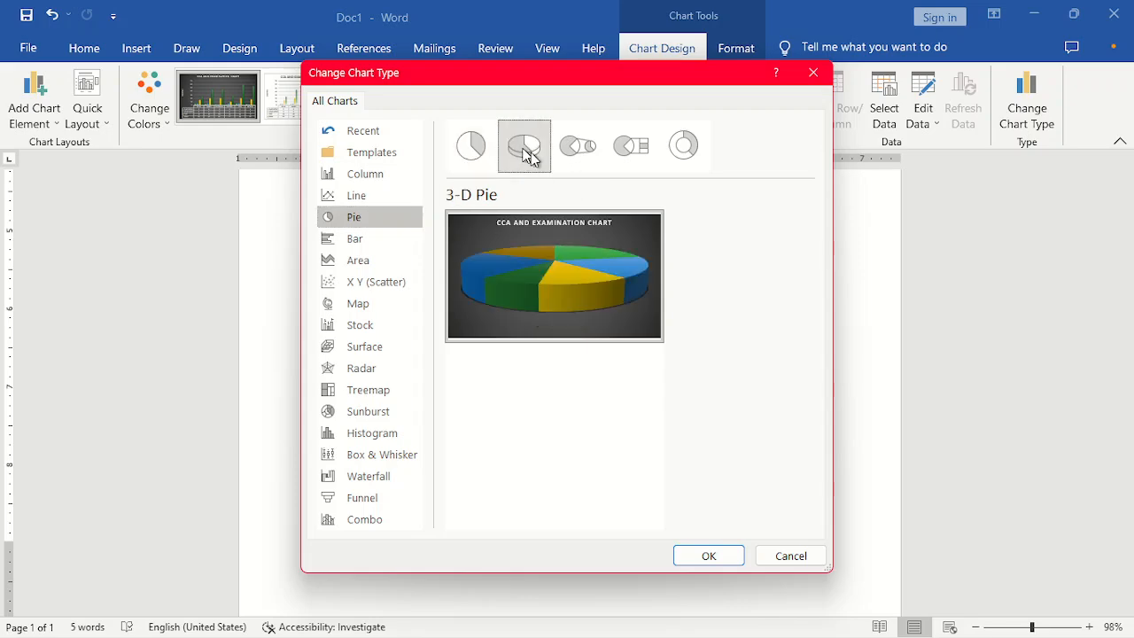
pyautogui.click(702, 556)
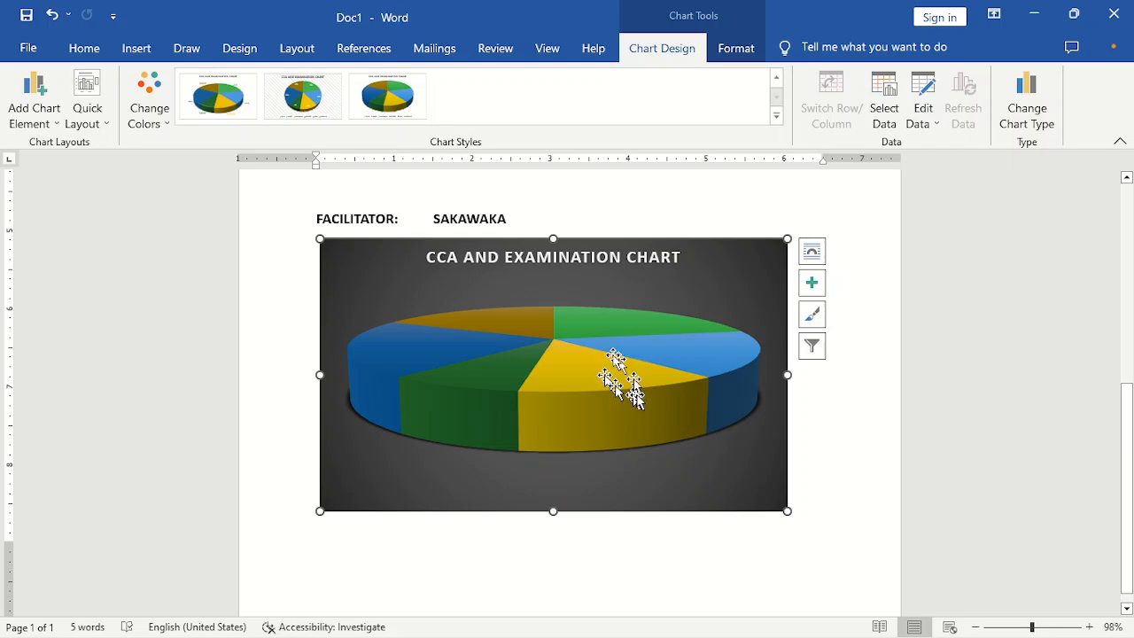
pyautogui.click(246, 109)
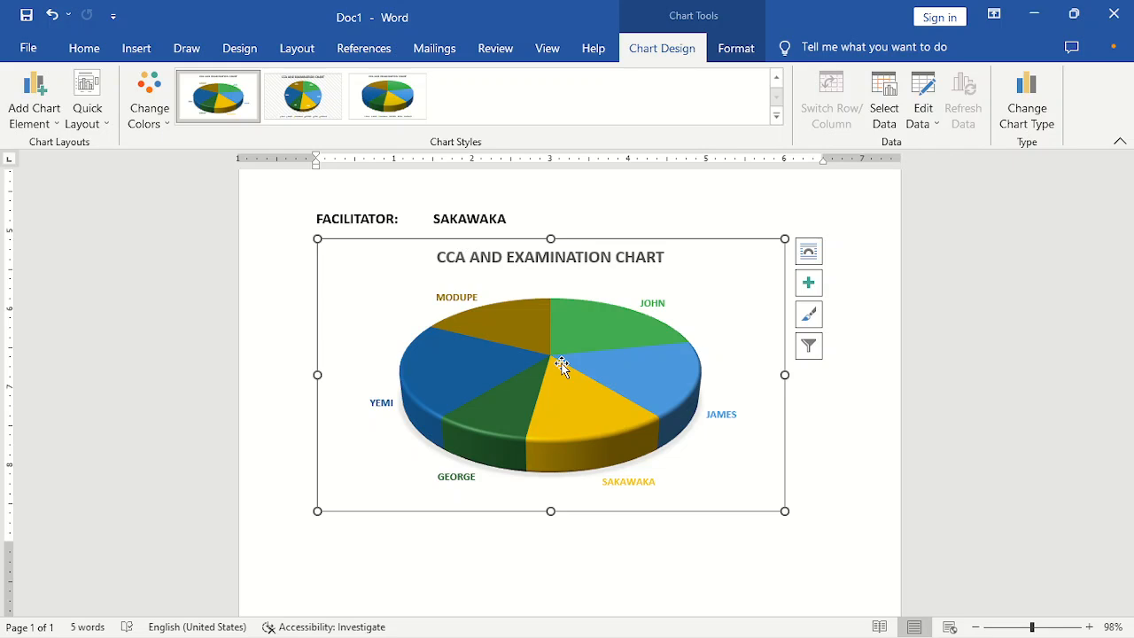
# Step: Enlarge the chart's data sheet and set the CLASS WORK score of the fourth student, in row 5, to 5
pyautogui.moveTo(562, 365)
pyautogui.click(930, 127)
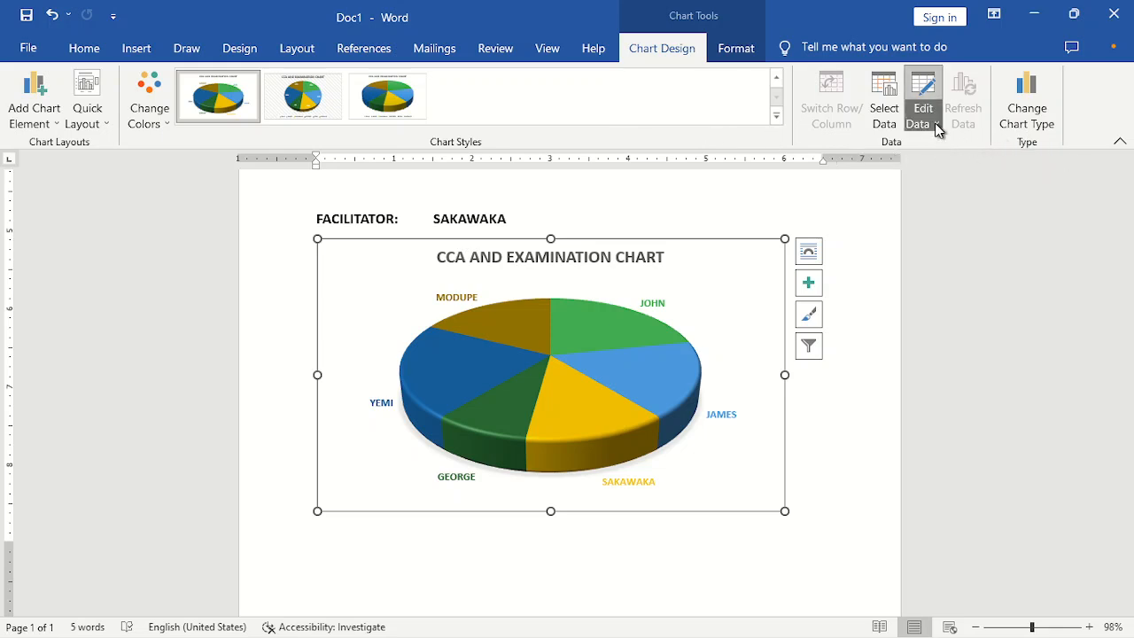
pyautogui.click(942, 146)
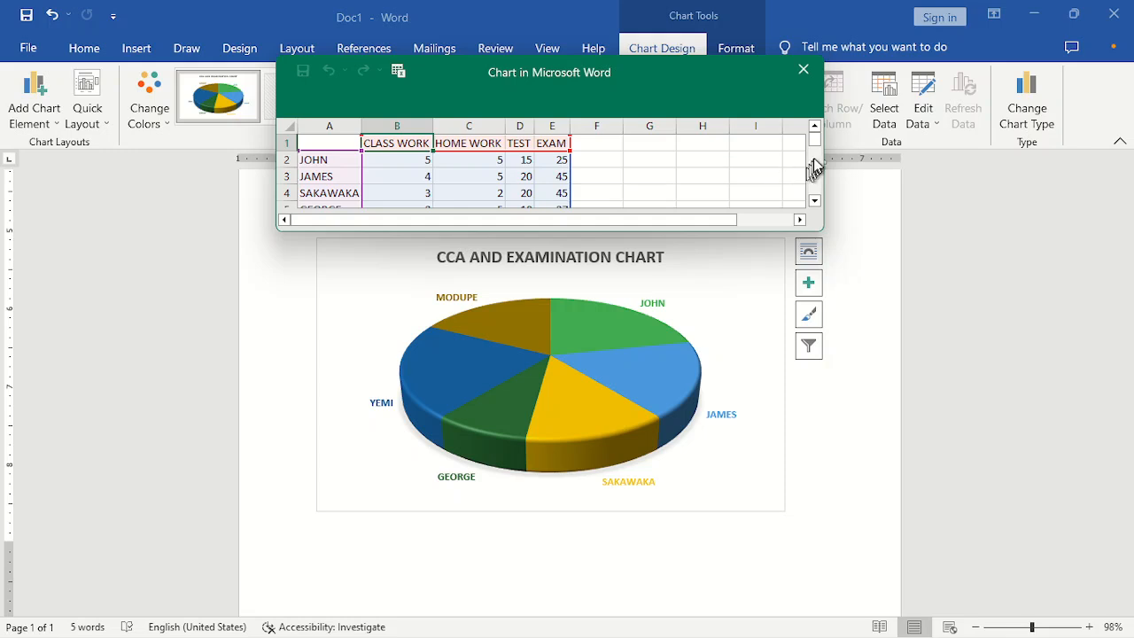
pyautogui.moveTo(817, 153)
pyautogui.mouseDown()
pyautogui.moveTo(816, 163)
pyautogui.moveTo(816, 149)
pyautogui.mouseUp()
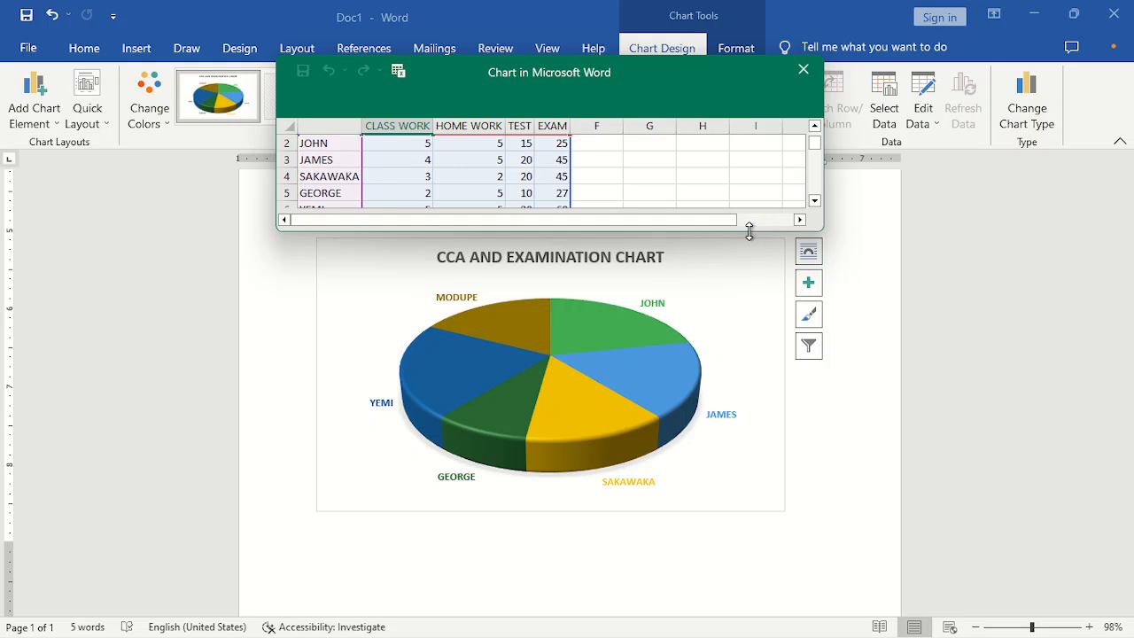
pyautogui.moveTo(749, 229); pyautogui.dragTo(749, 298)
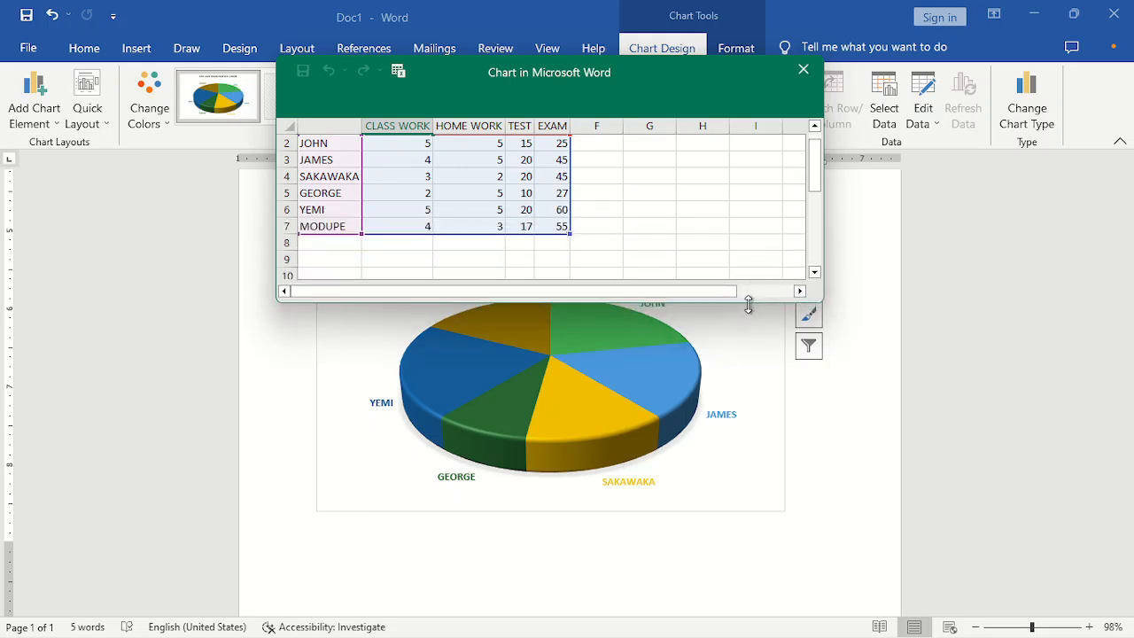
pyautogui.click(488, 194)
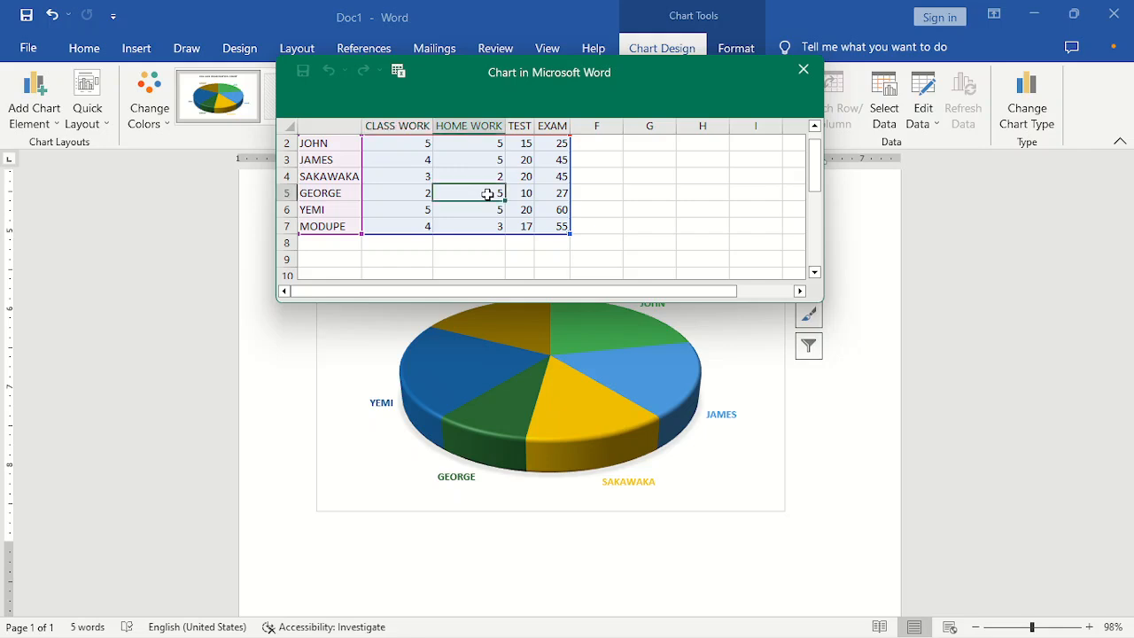
pyautogui.click(419, 194)
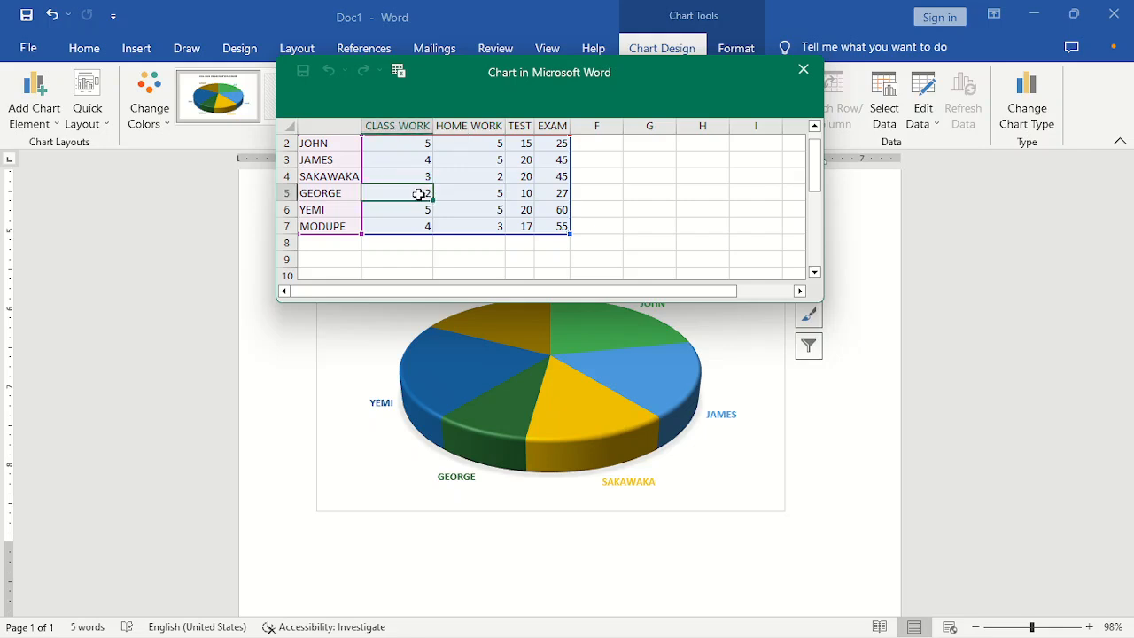
pyautogui.write('5')
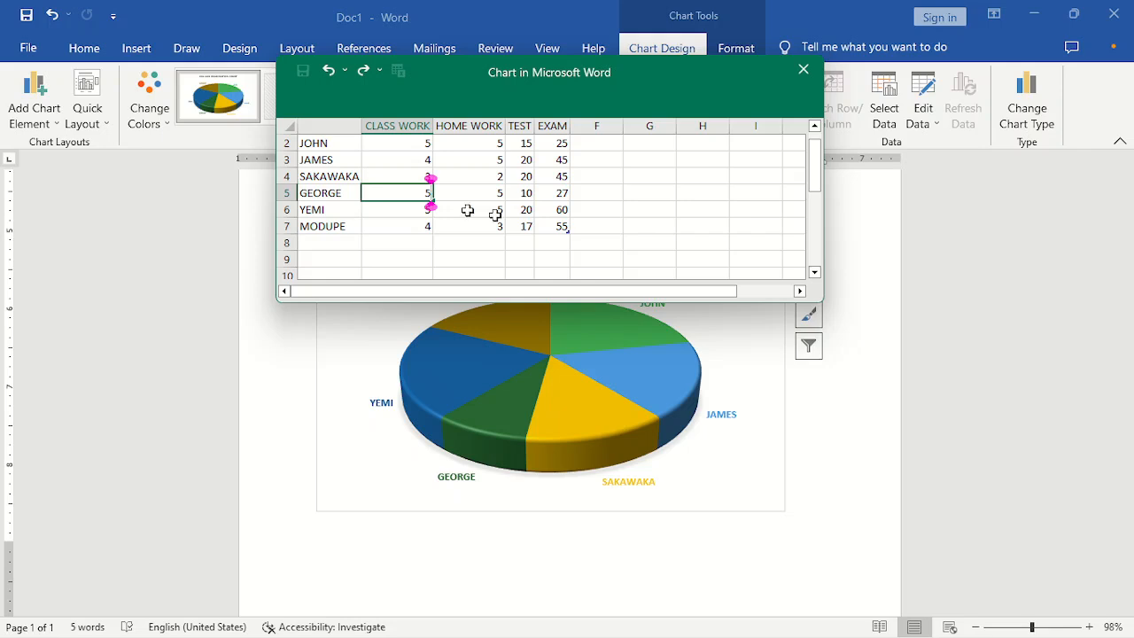
pyautogui.click(749, 245)
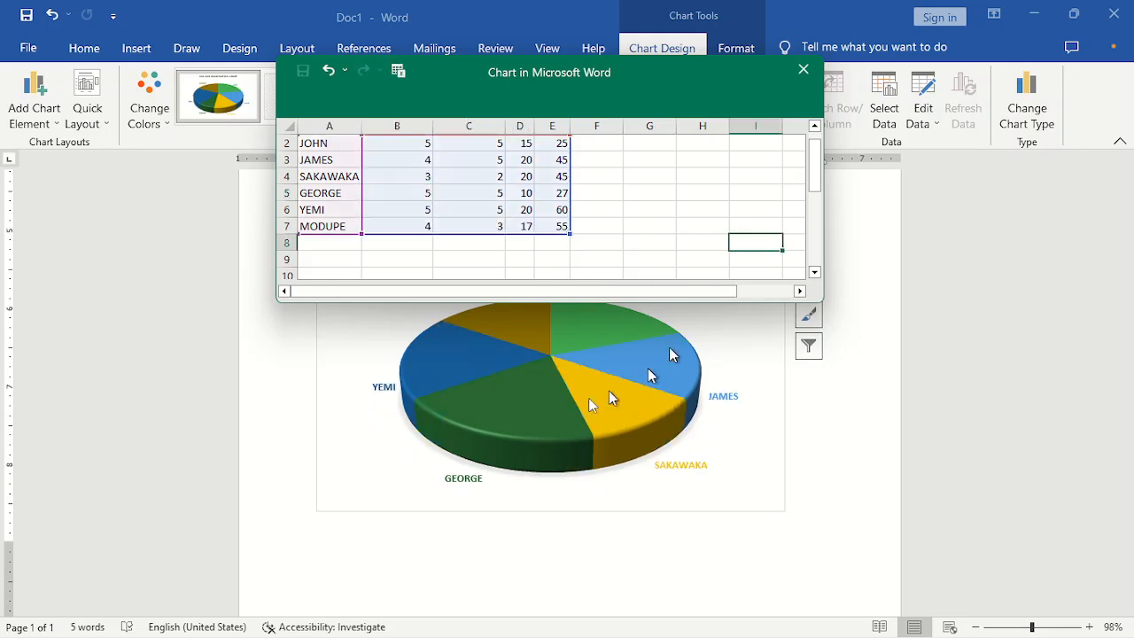
pyautogui.click(803, 69)
pyautogui.click(936, 124)
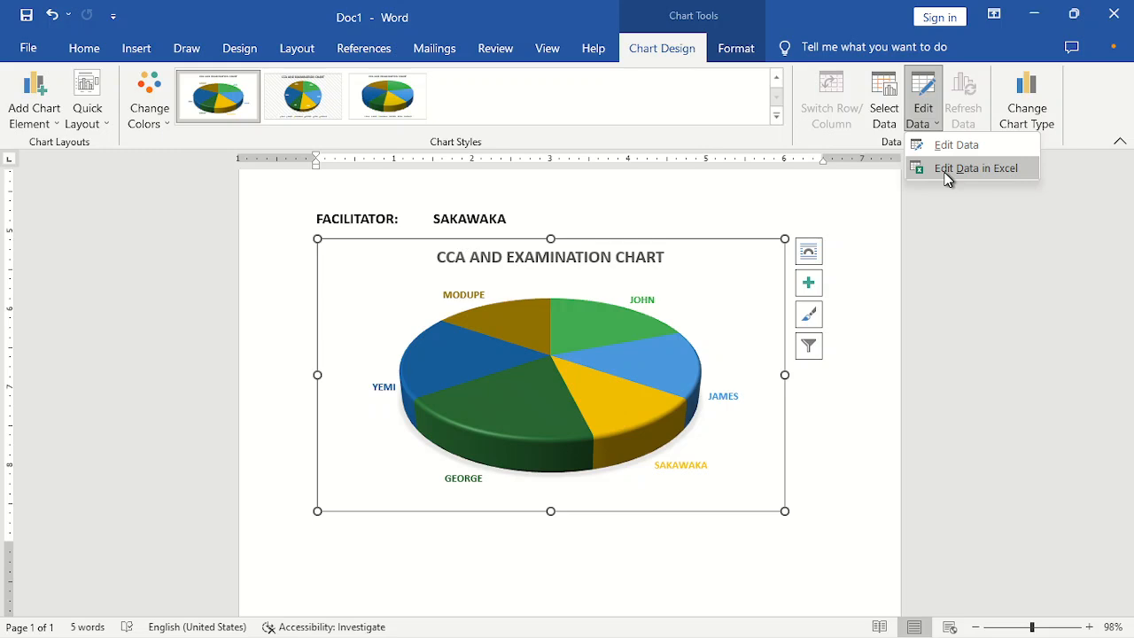
pyautogui.click(868, 232)
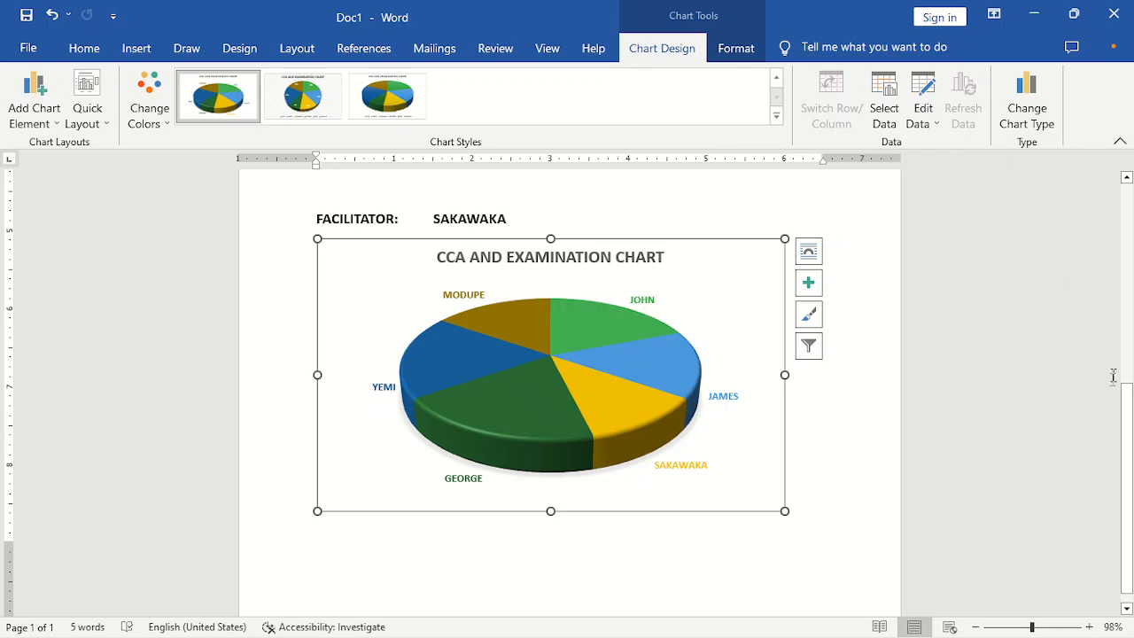
pyautogui.moveTo(1130, 434); pyautogui.dragTo(1130, 202)
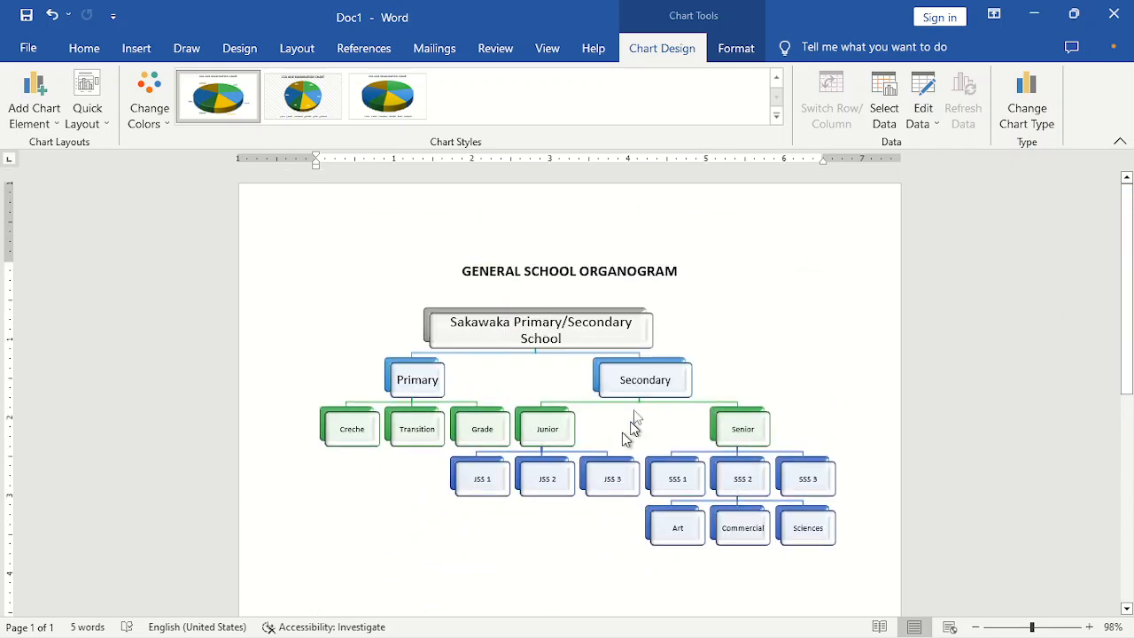
pyautogui.moveTo(1128, 315); pyautogui.dragTo(1098, 544)
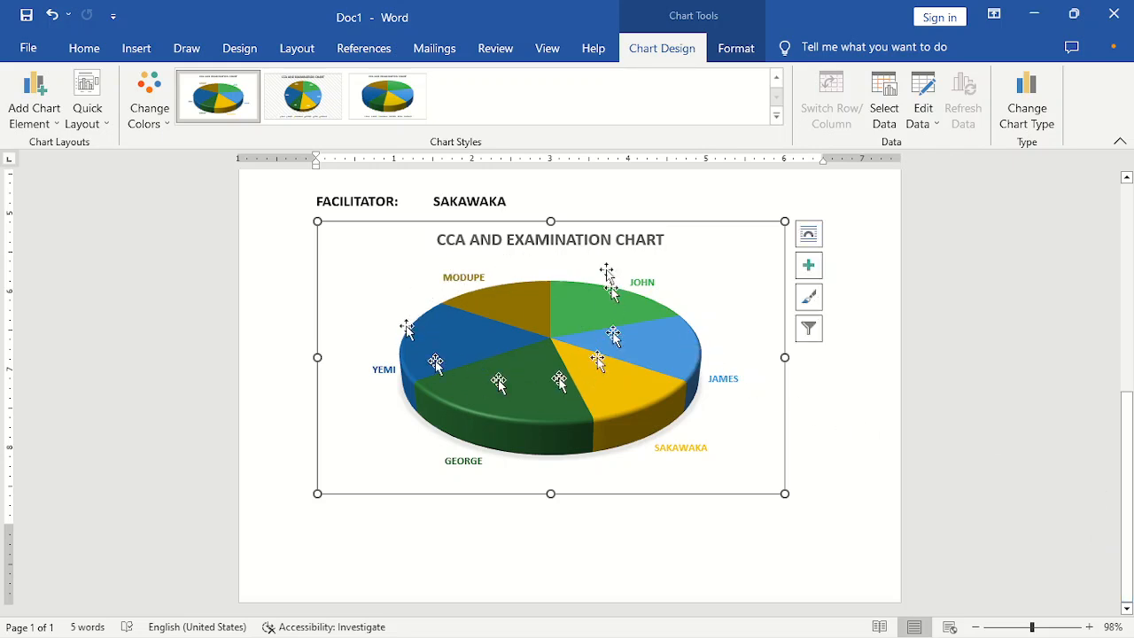
pyautogui.moveTo(508, 372)
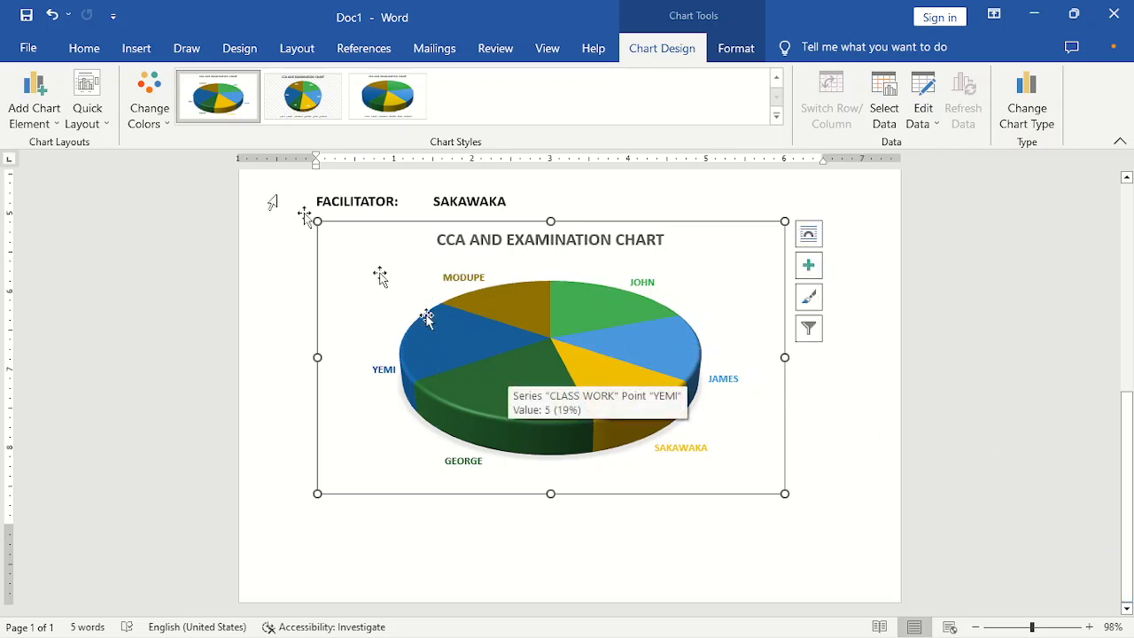
pyautogui.click(135, 55)
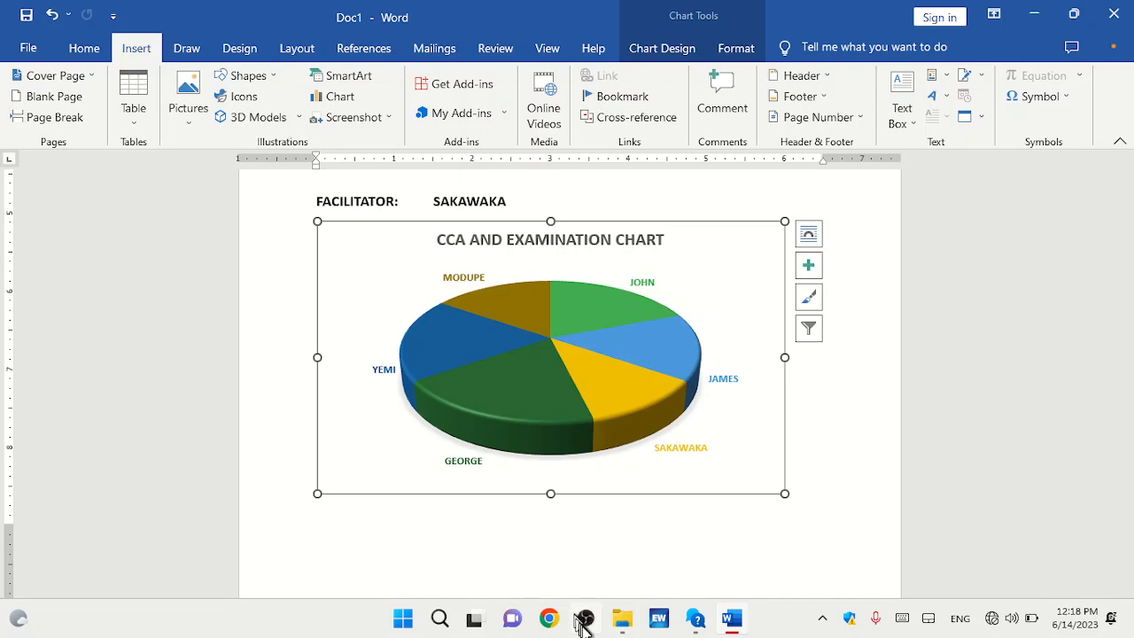
pyautogui.click(585, 620)
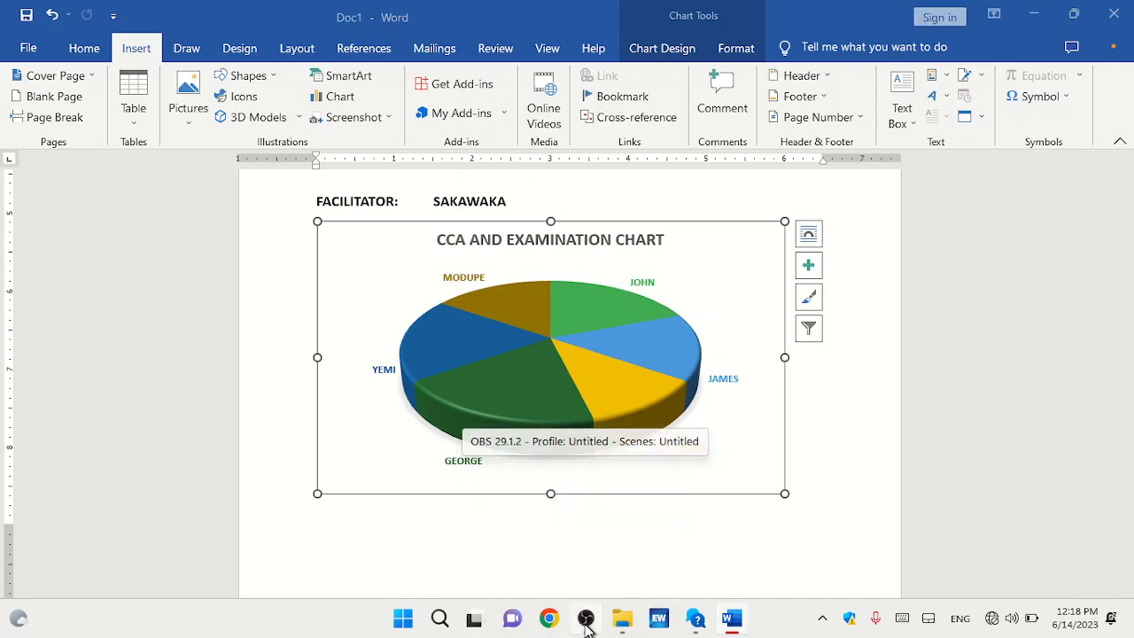